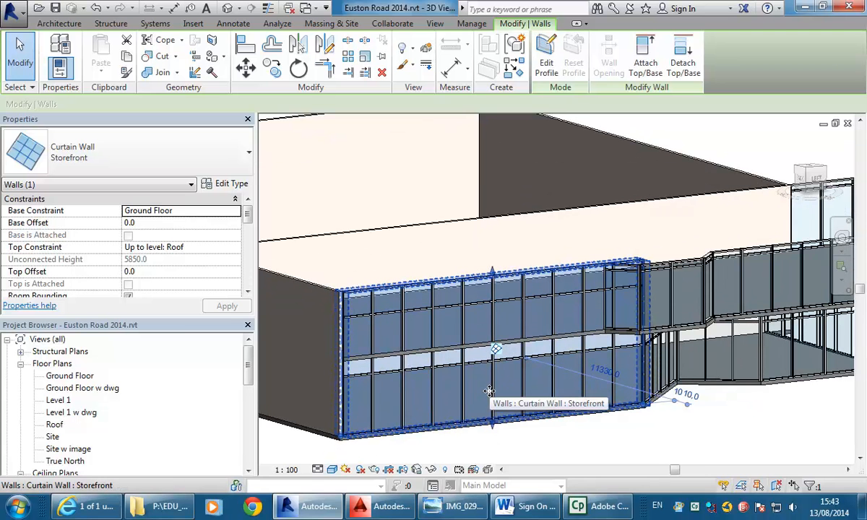
# Set the front storefront curtain wall's top constraint to Level 1 and attach its top to the floor slab above, deleting the conflicting mullions
pyautogui.click(236, 248)
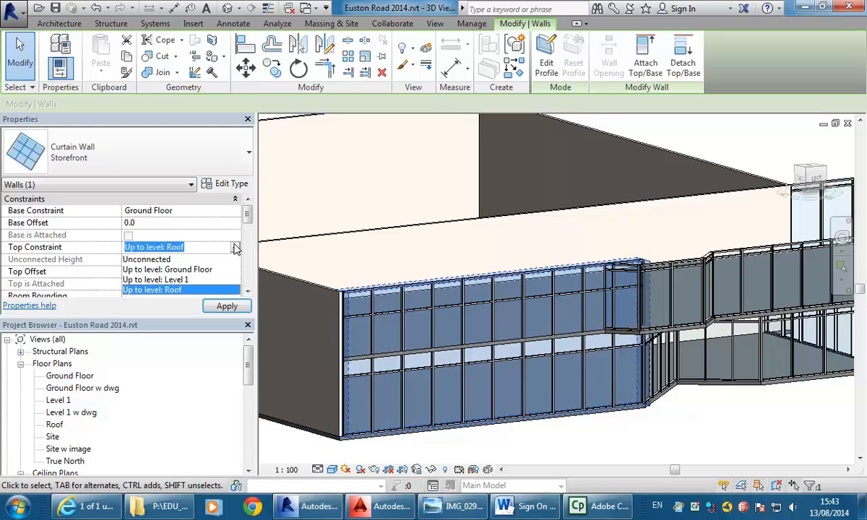
pyautogui.click(161, 279)
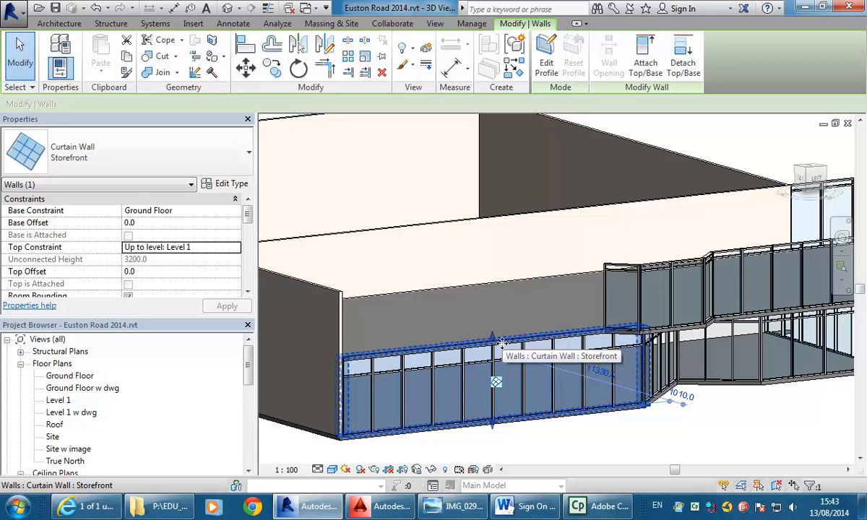
pyautogui.scroll(6, 506, 325)
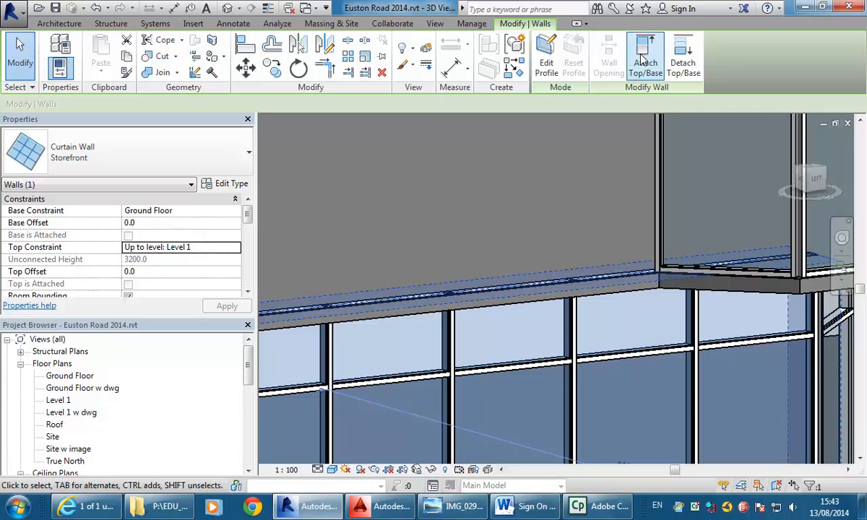
pyautogui.click(645, 61)
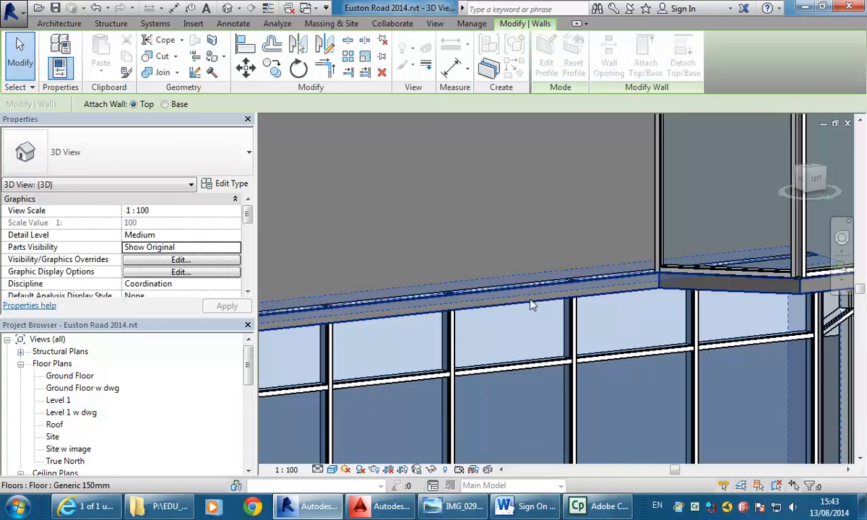
pyautogui.click(531, 305)
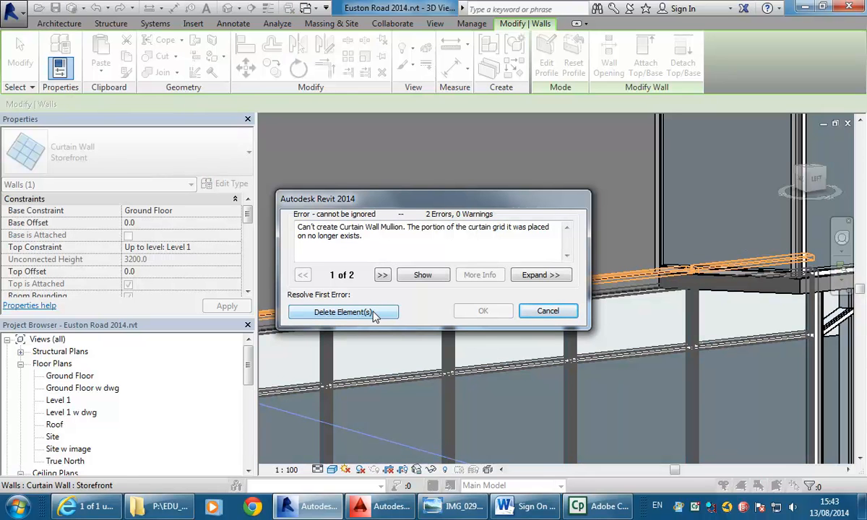
pyautogui.click(344, 312)
pyautogui.press('Escape')
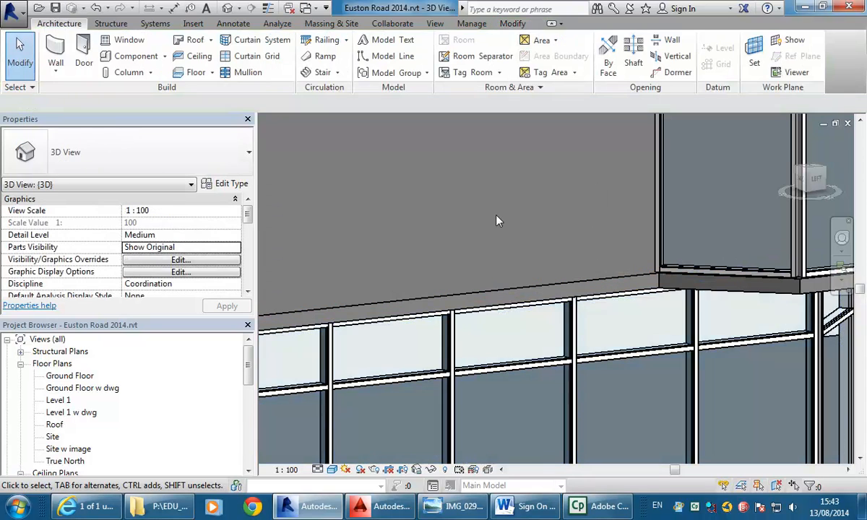
# Open the Level 1 floor plan at the building's front corner and save the project
pyautogui.scroll(-2, 470, 187)
pyautogui.moveTo(469, 186); pyautogui.dragTo(562, 227, button='middle')
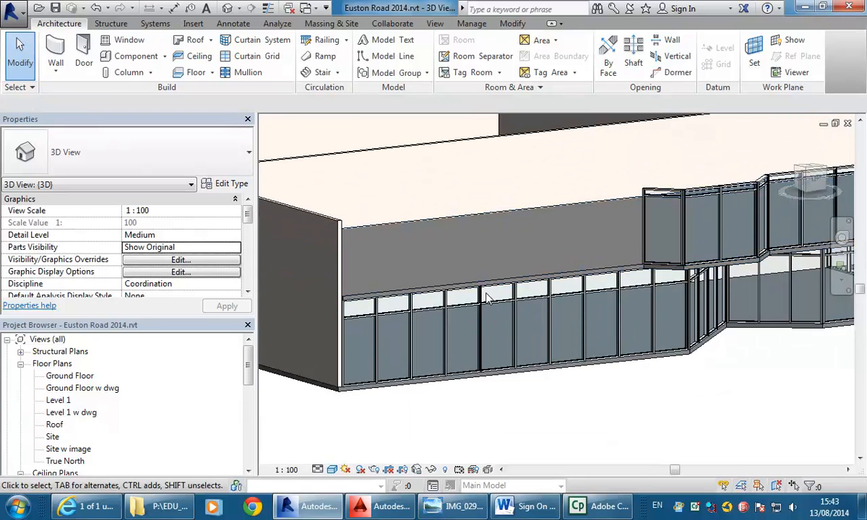
pyautogui.doubleClick(64, 400)
pyautogui.moveTo(496, 271); pyautogui.dragTo(473, 358, button='middle')
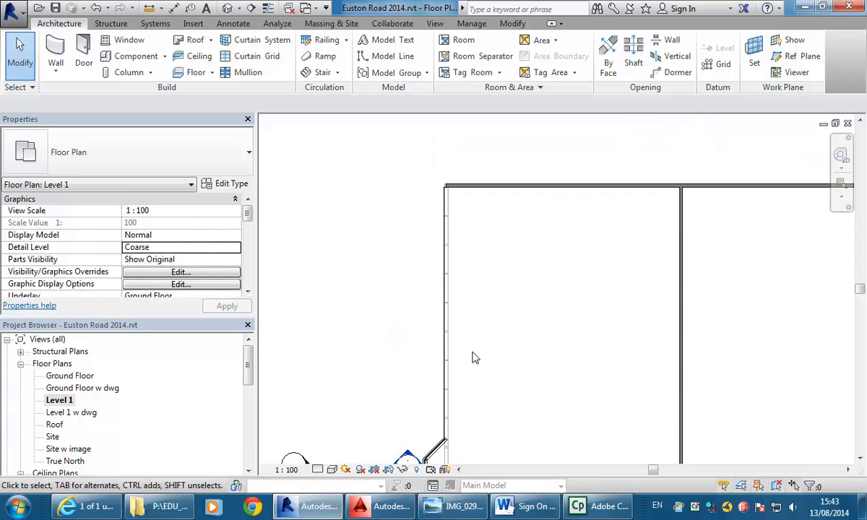
pyautogui.scroll(3, 448, 159)
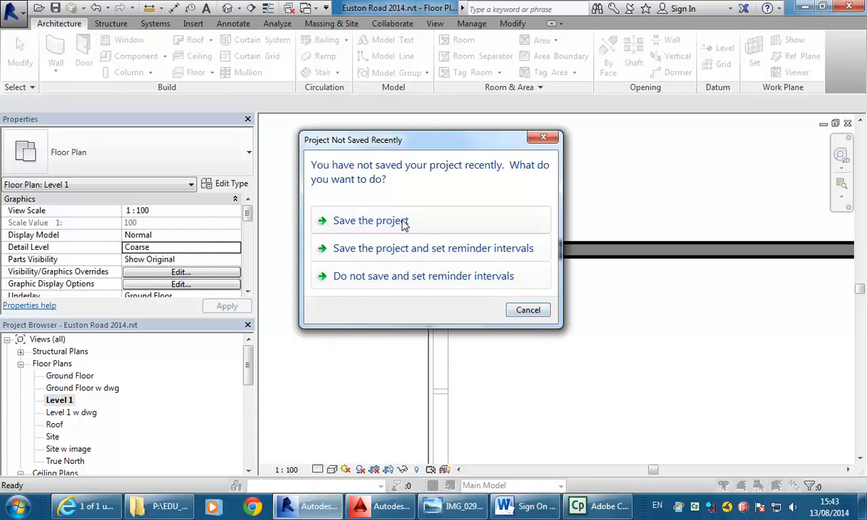
pyautogui.click(403, 222)
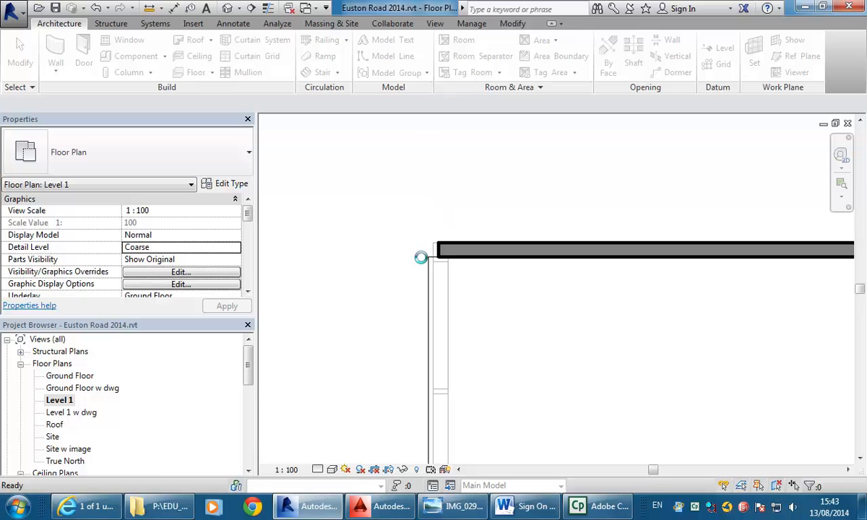
# Draw a Storefront curtain wall from Level 1 up to Roof, running from the front corner straight to the endpoint of the angled curtain wall
pyautogui.press('w')
pyautogui.press('a')
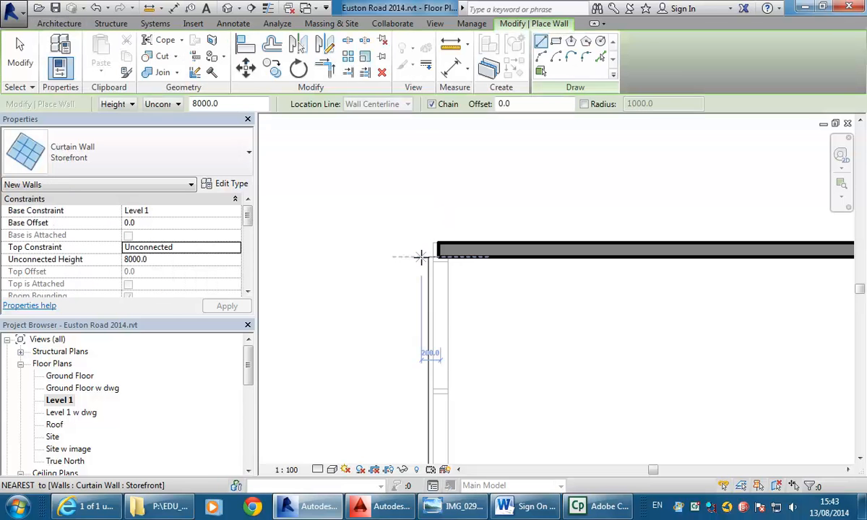
pyautogui.scroll(5, 440, 281)
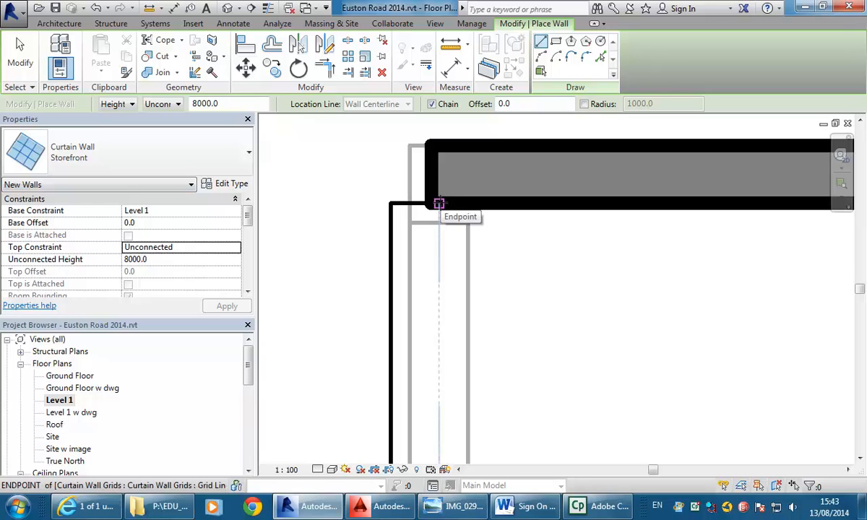
pyautogui.click(233, 248)
pyautogui.click(179, 289)
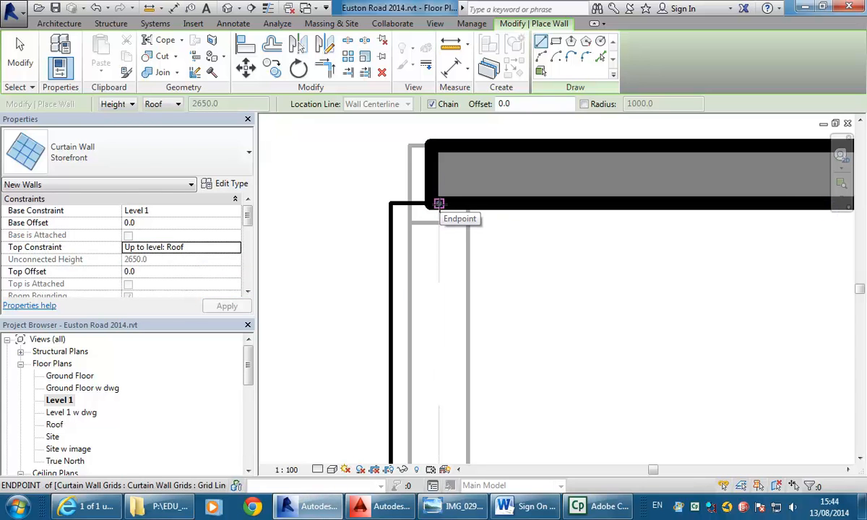
pyautogui.click(438, 203)
pyautogui.scroll(-3, 437, 242)
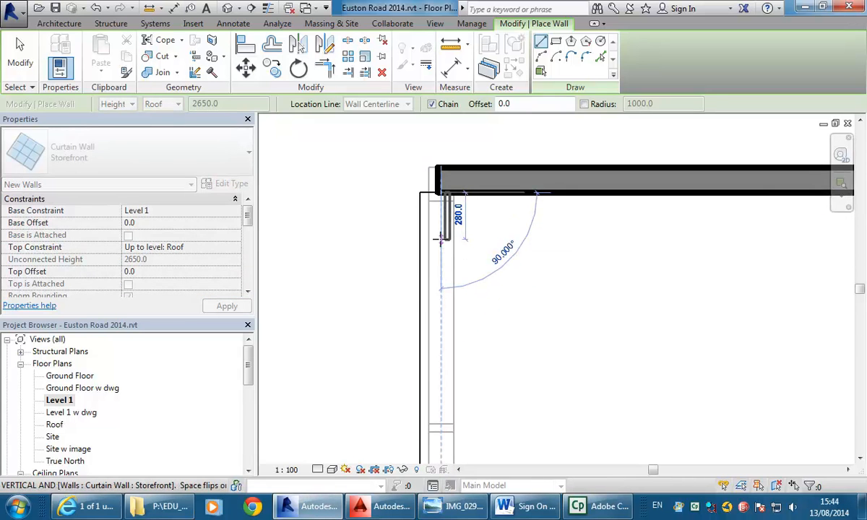
pyautogui.scroll(3, 438, 241)
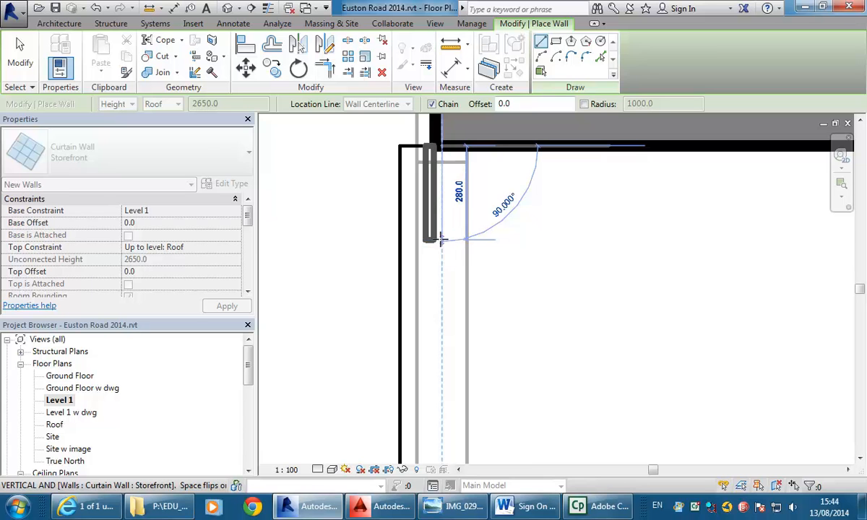
pyautogui.scroll(-2, 438, 241)
pyautogui.scroll(-3, 440, 239)
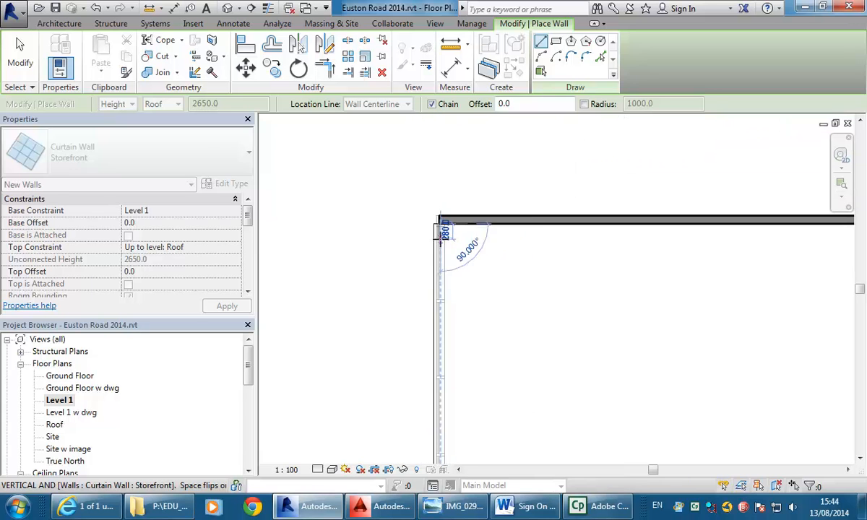
pyautogui.moveTo(433, 385); pyautogui.dragTo(439, 279, button='middle')
pyautogui.moveTo(455, 363); pyautogui.dragTo(442, 160, button='middle')
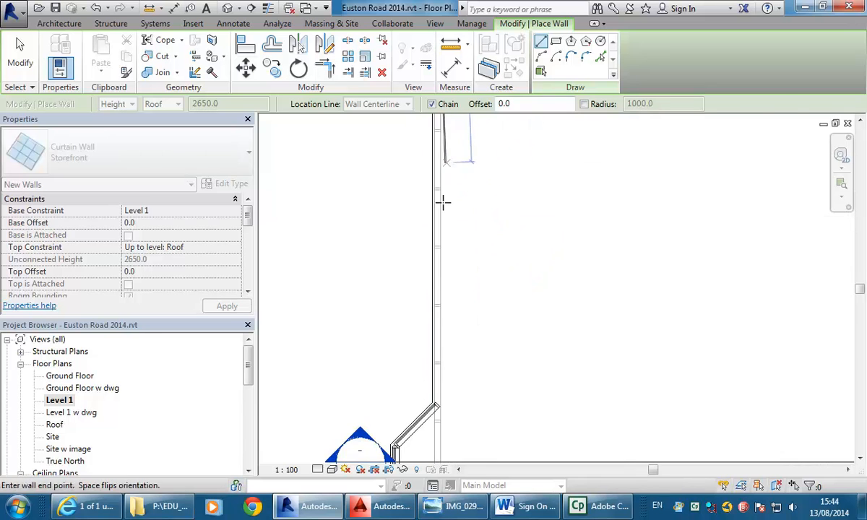
pyautogui.scroll(-2, 442, 217)
pyautogui.scroll(5, 432, 300)
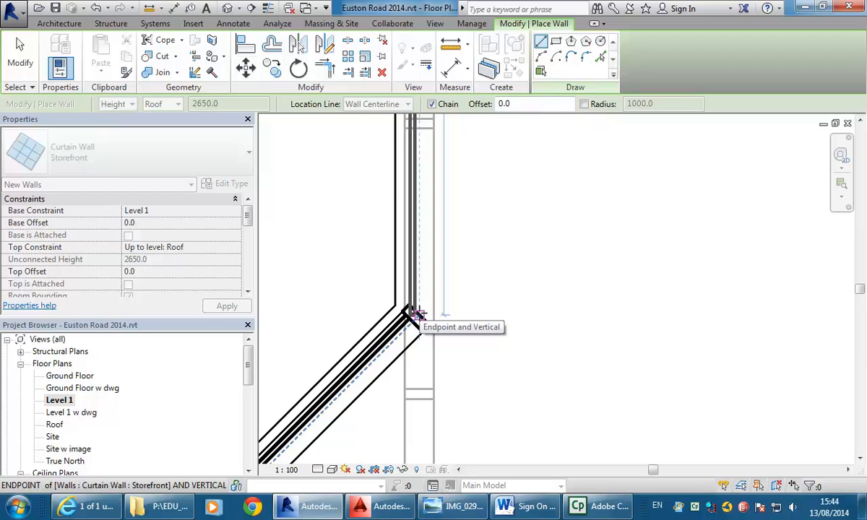
pyautogui.click(420, 315)
pyautogui.press('Escape')
pyautogui.scroll(-2, 354, 324)
pyautogui.moveTo(361, 321); pyautogui.dragTo(437, 248, button='middle')
pyautogui.scroll(-2, 432, 243)
pyautogui.moveTo(407, 395); pyautogui.dragTo(378, 360, button='middle')
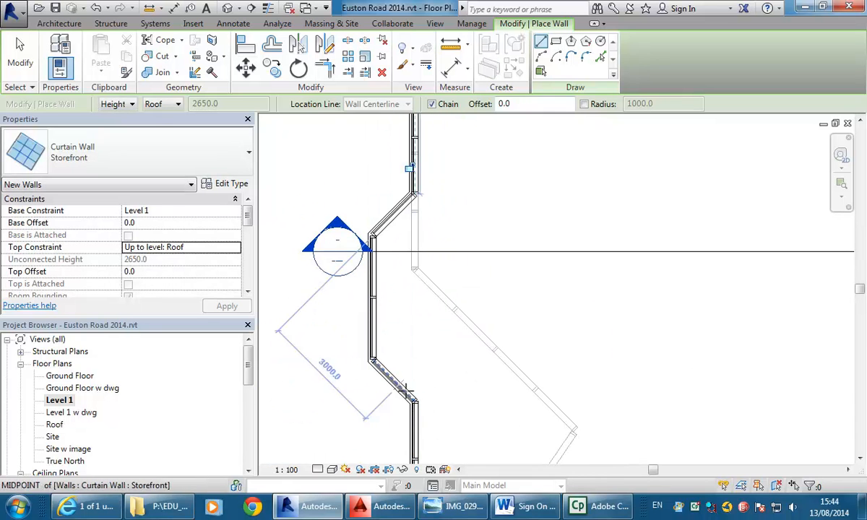
pyautogui.rightClick(342, 167)
pyautogui.click(388, 184)
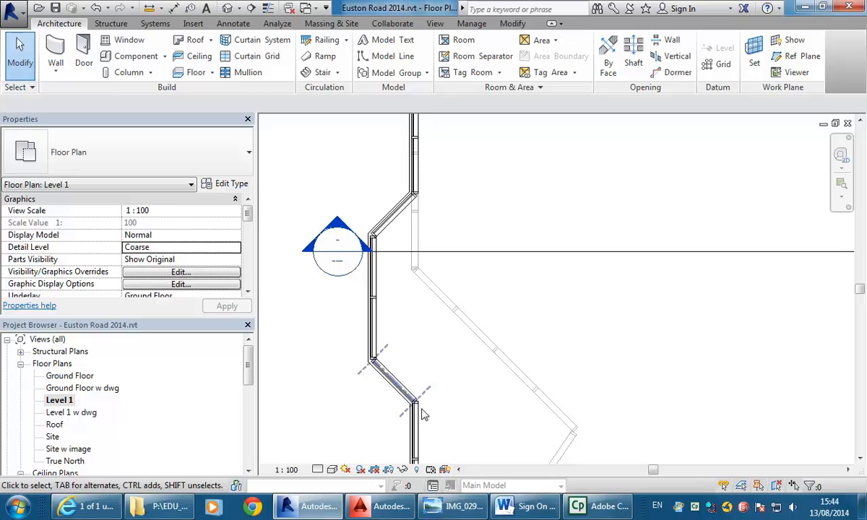
# Open the Ground Floor w dwg plan and examine the imported drawing's walls around the entrance staircase
pyautogui.scroll(-2, 350, 170)
pyautogui.moveTo(357, 189); pyautogui.dragTo(337, 303, button='middle')
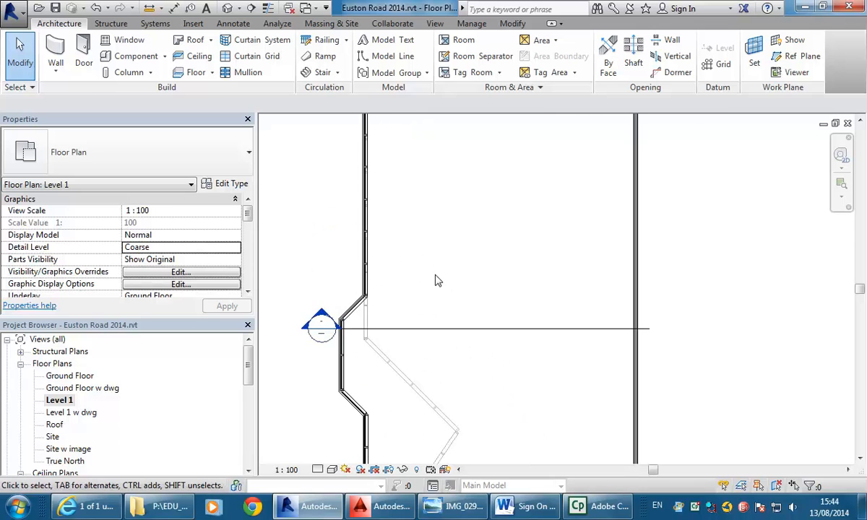
pyautogui.moveTo(435, 276); pyautogui.dragTo(474, 258, button='middle')
pyautogui.doubleClick(85, 387)
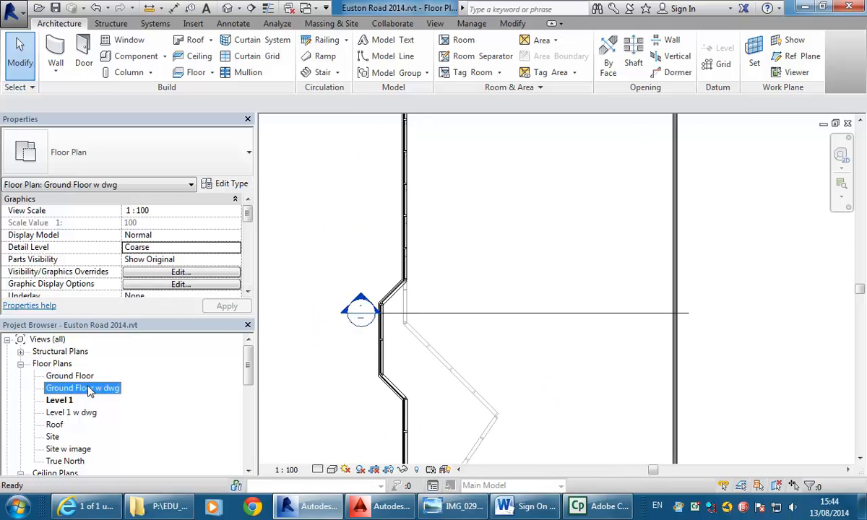
pyautogui.scroll(4, 394, 328)
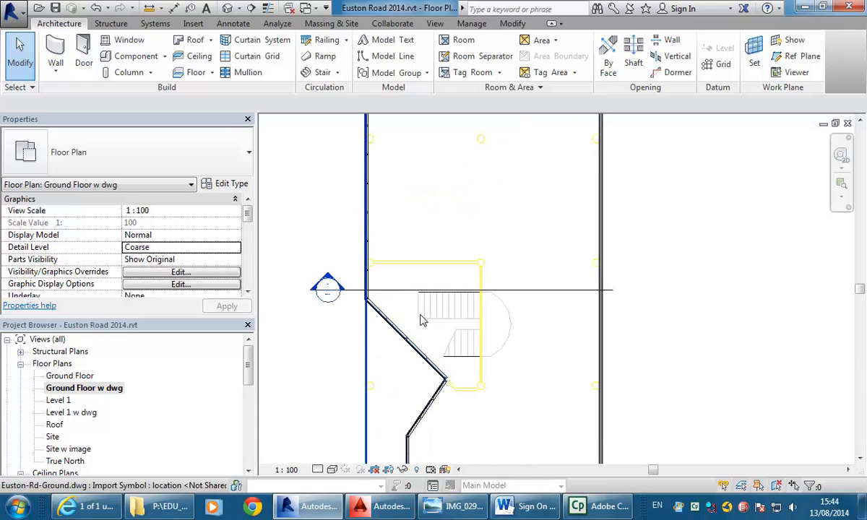
pyautogui.scroll(2, 426, 318)
pyautogui.moveTo(431, 315); pyautogui.dragTo(459, 330, button='middle')
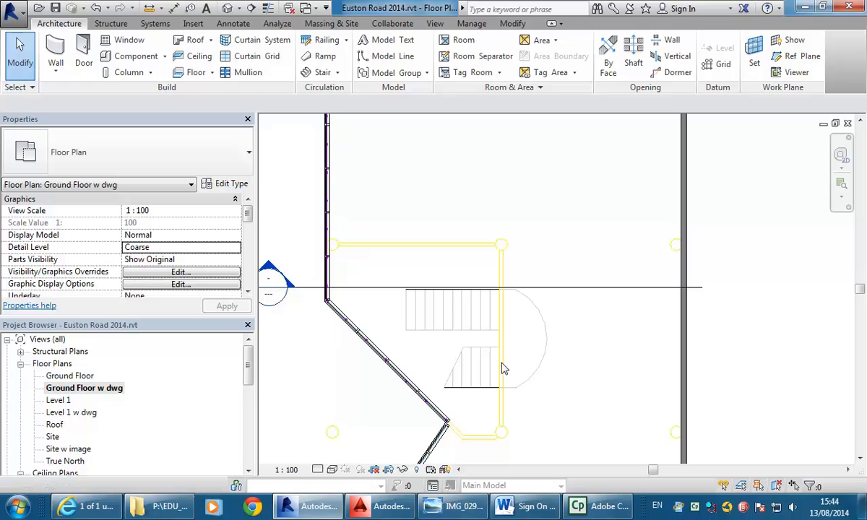
pyautogui.moveTo(362, 400)
pyautogui.mouseDown(button='middle')
pyautogui.moveTo(382, 374)
pyautogui.moveTo(361, 385)
pyautogui.mouseUp(button='middle')
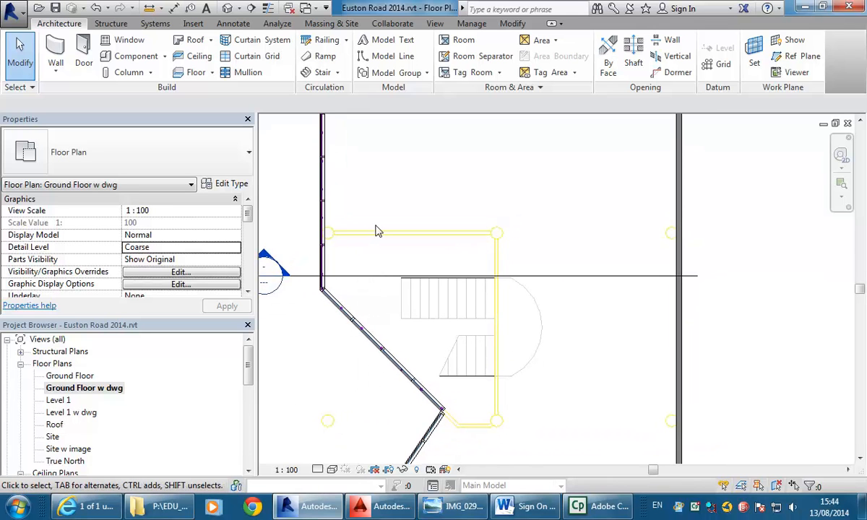
pyautogui.scroll(-2, 375, 231)
pyautogui.moveTo(387, 265)
pyautogui.mouseDown(button='middle')
pyautogui.moveTo(393, 328)
pyautogui.moveTo(380, 315)
pyautogui.moveTo(395, 313)
pyautogui.moveTo(396, 276)
pyautogui.mouseUp(button='middle')
pyautogui.scroll(2, 376, 260)
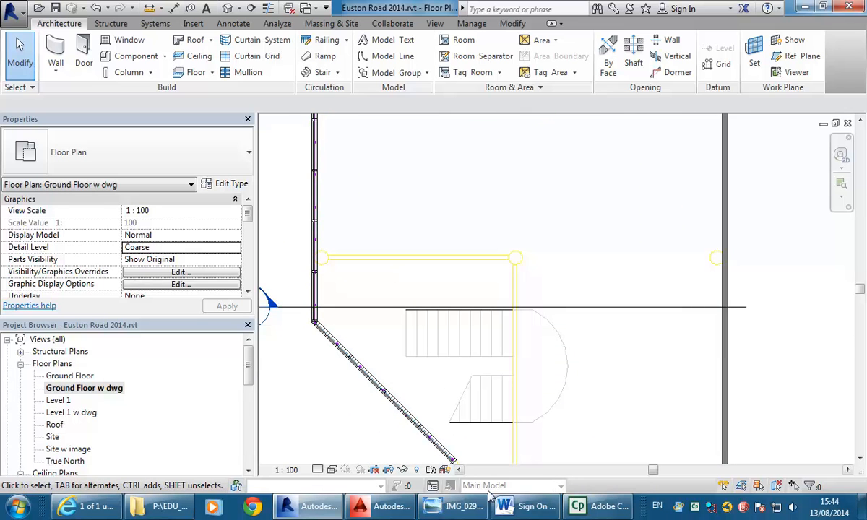
# Switch to Windows Photo Viewer and browse back through the site photos to the staircase view IMG_0285.JPG
pyautogui.click(396, 474)
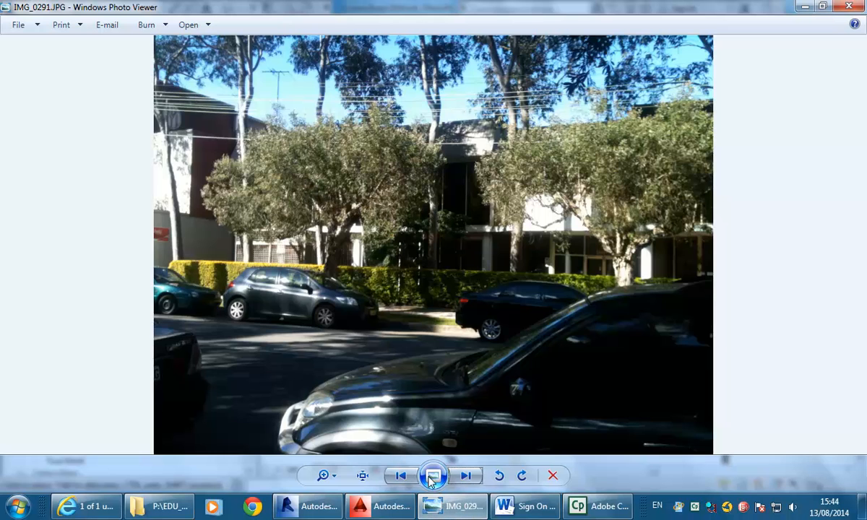
pyautogui.click(399, 475)
pyautogui.click(398, 475)
pyautogui.click(397, 476)
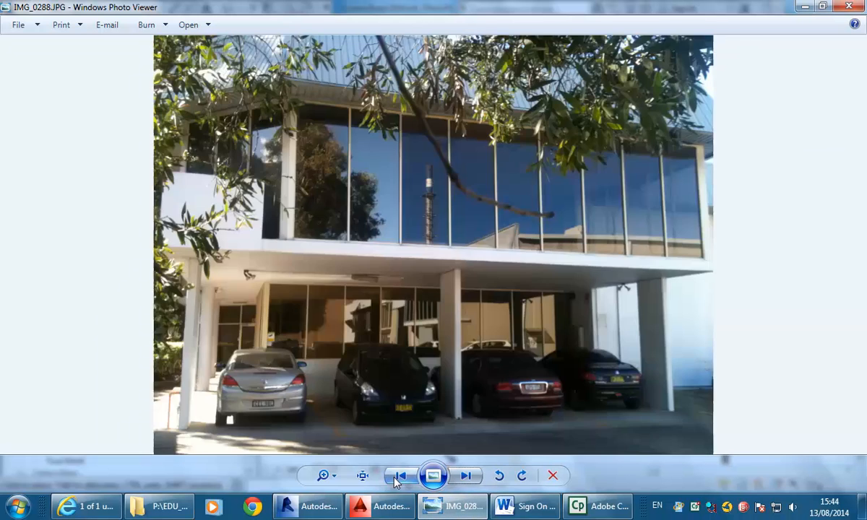
pyautogui.click(397, 476)
pyautogui.click(397, 478)
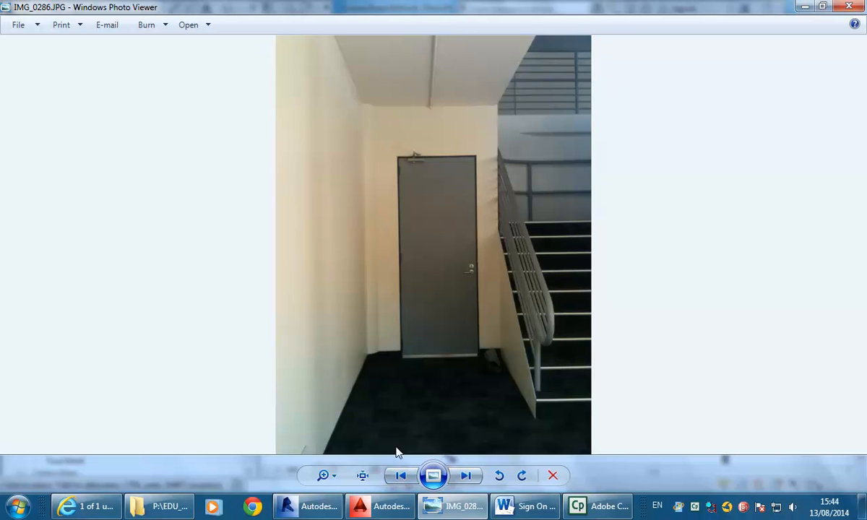
pyautogui.click(402, 476)
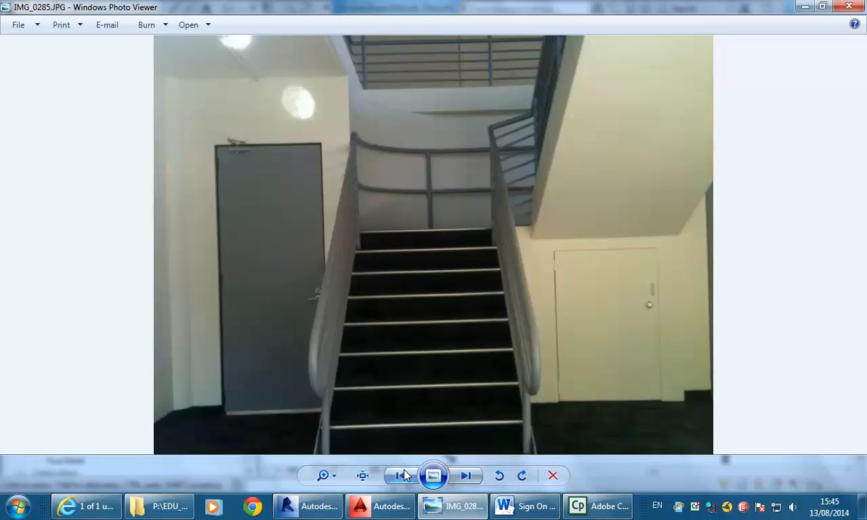
# Look through the earlier interior photos and bring up image7.jpg of the reception staircase
pyautogui.click(402, 475)
pyautogui.click(402, 475)
pyautogui.click(403, 475)
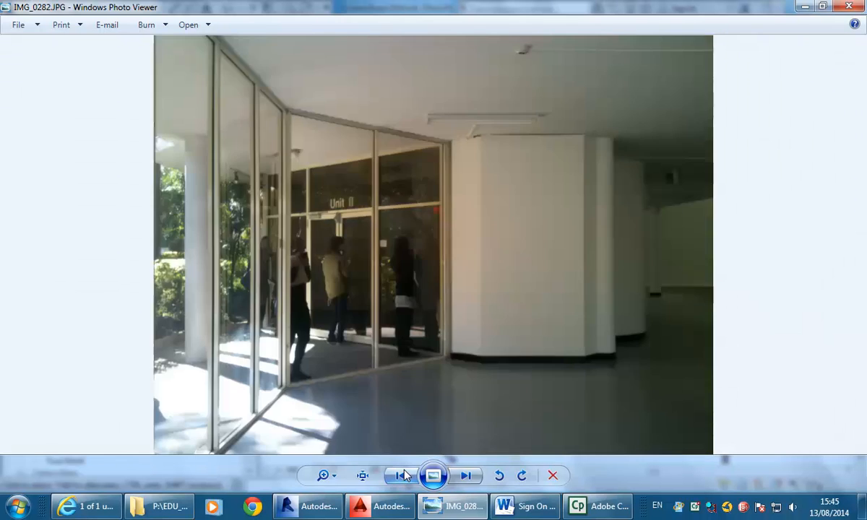
pyautogui.click(403, 476)
pyautogui.click(402, 475)
pyautogui.click(403, 475)
pyautogui.click(402, 476)
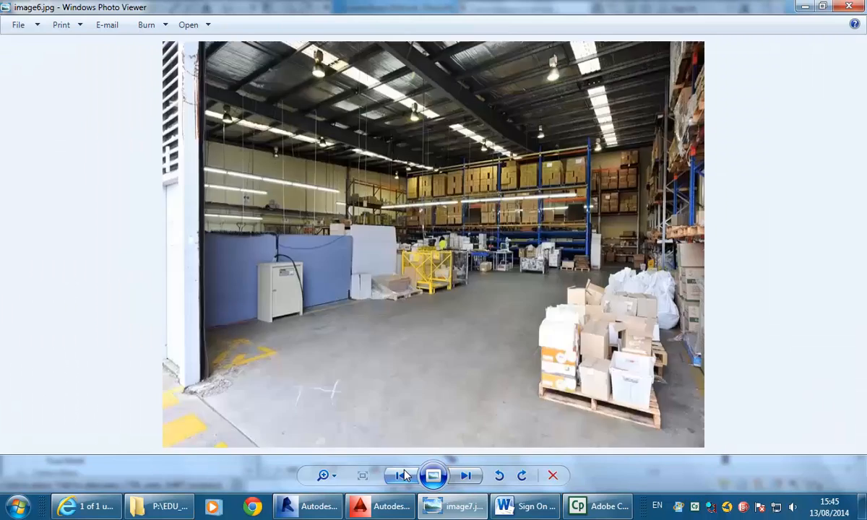
pyautogui.click(466, 477)
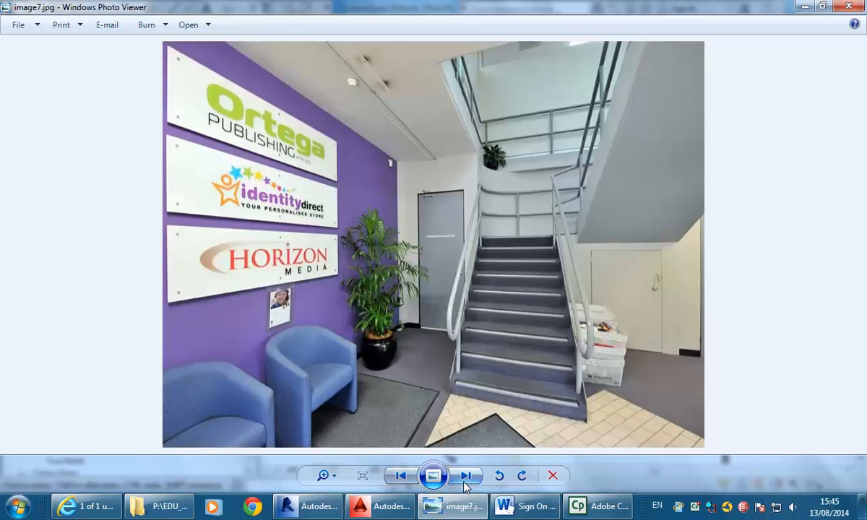
# Browse back through the exterior and interior site photos to the front view of the staircase in IMG_0285.JPG
pyautogui.click(402, 476)
pyautogui.click(403, 477)
pyautogui.click(402, 478)
pyautogui.click(402, 478)
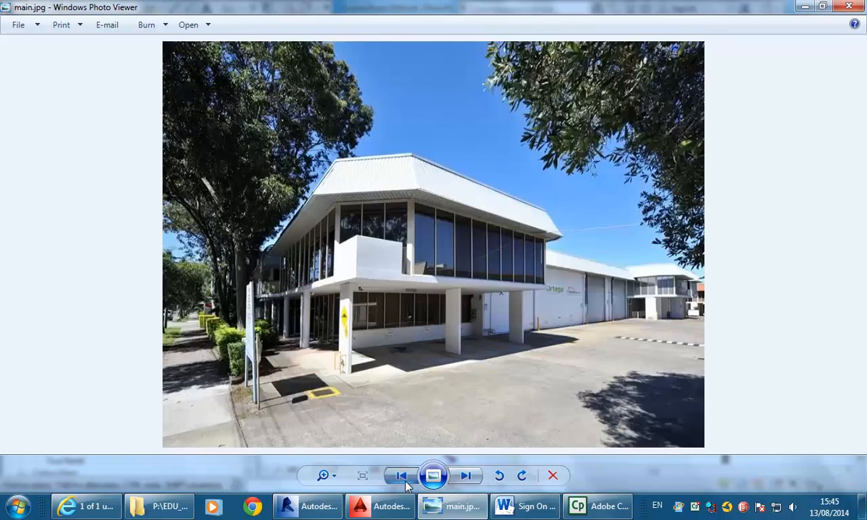
pyautogui.click(402, 478)
pyautogui.click(402, 478)
pyautogui.click(402, 478)
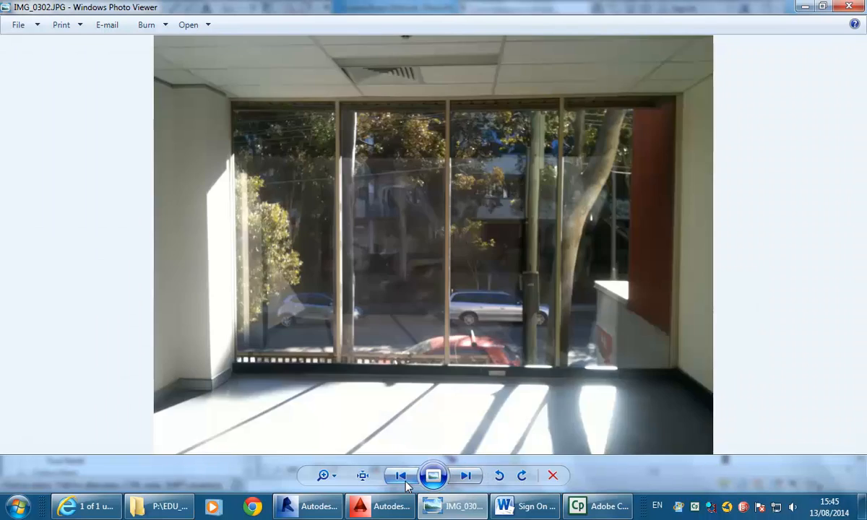
pyautogui.click(403, 478)
pyautogui.click(402, 479)
pyautogui.click(402, 478)
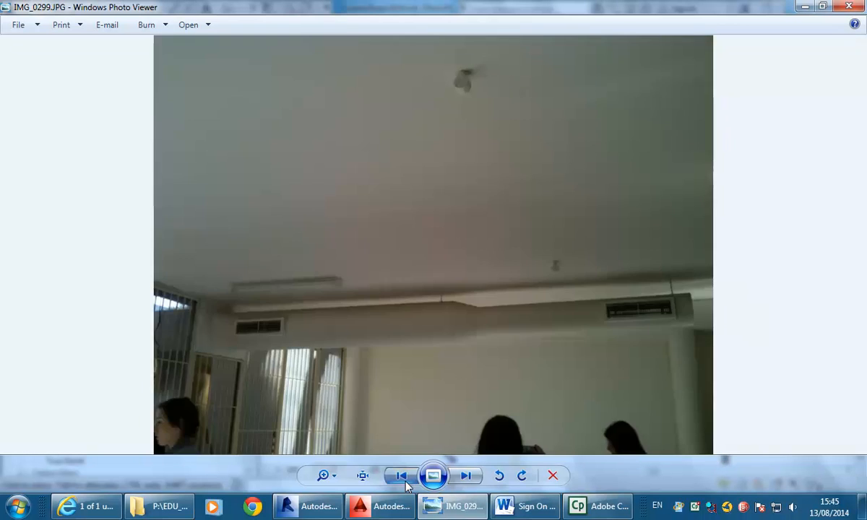
pyautogui.click(402, 479)
pyautogui.click(402, 478)
pyautogui.click(402, 479)
pyautogui.click(402, 478)
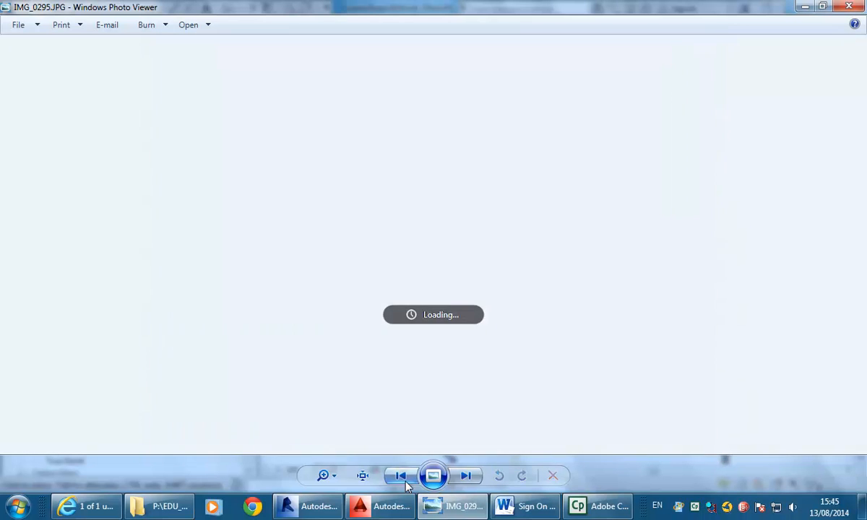
pyautogui.click(402, 478)
pyautogui.click(402, 478)
pyautogui.click(402, 478)
pyautogui.click(402, 478)
pyautogui.click(402, 478)
pyautogui.click(402, 479)
pyautogui.click(402, 478)
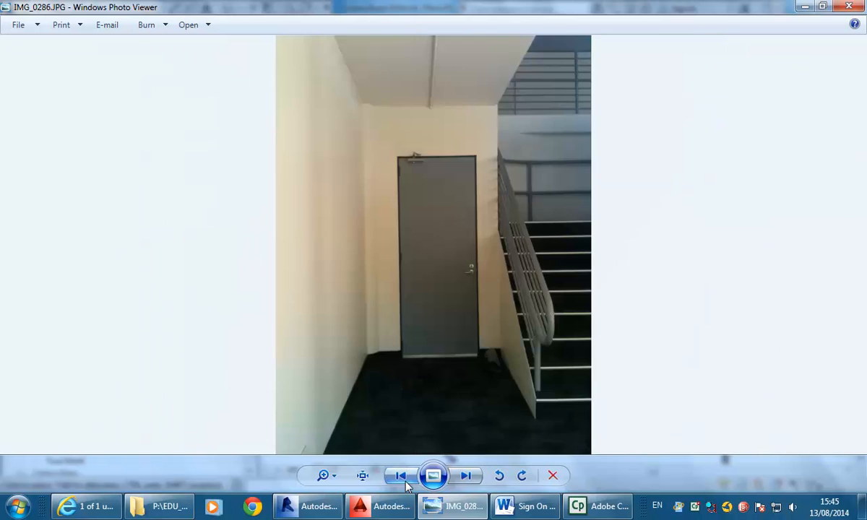
pyautogui.click(402, 479)
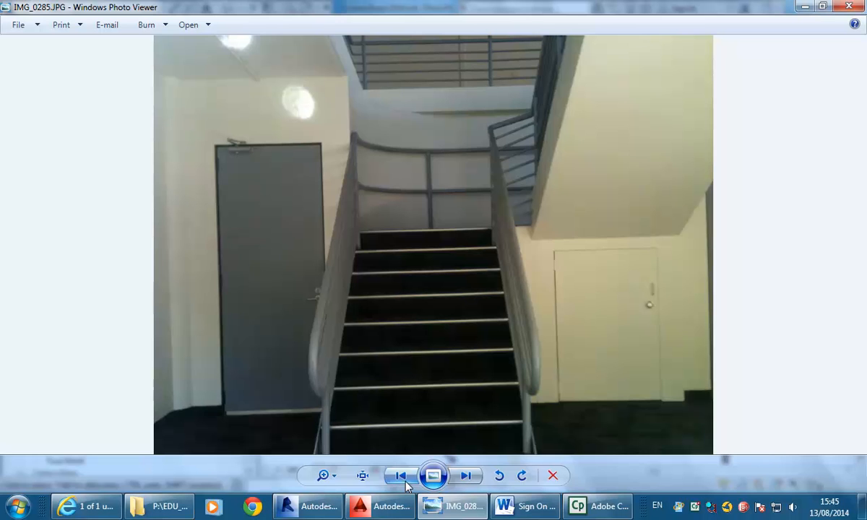
# Check the door beside the stairs in IMG_0286.JPG, and look back through the ground-floor interior photos to image7.jpg
pyautogui.click(466, 476)
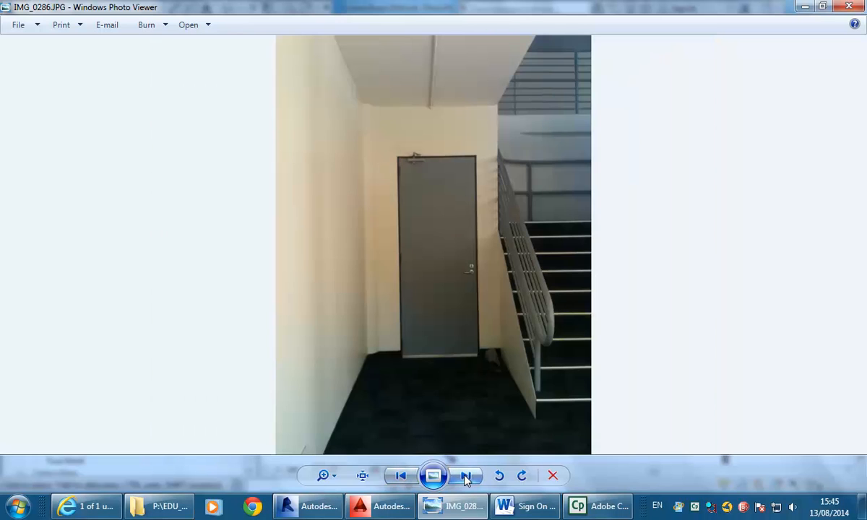
pyautogui.click(403, 477)
pyautogui.click(403, 477)
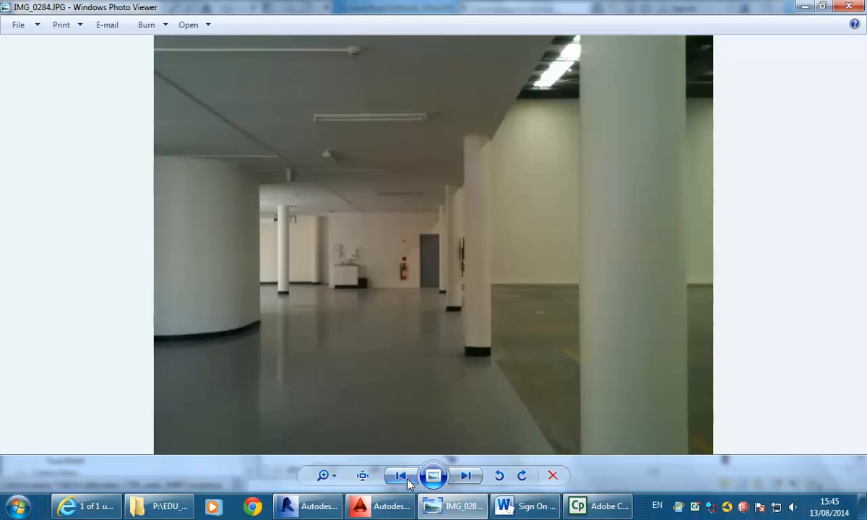
pyautogui.click(402, 477)
pyautogui.click(403, 477)
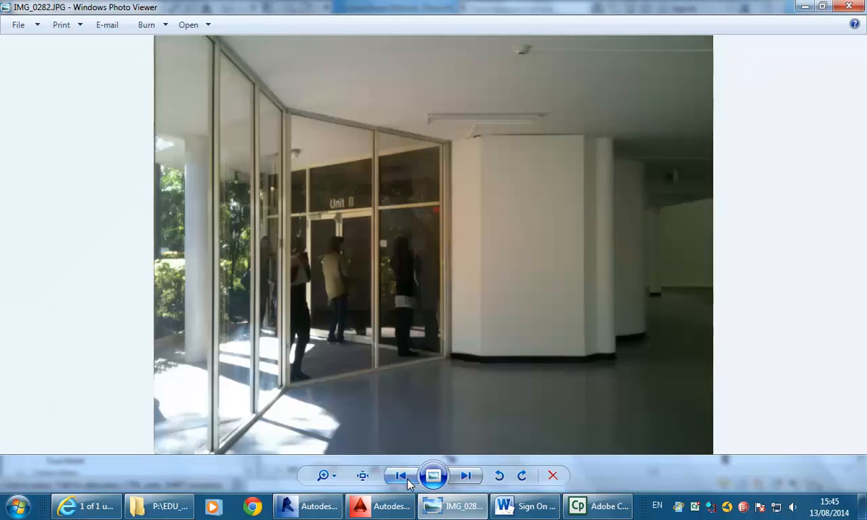
pyautogui.click(402, 477)
pyautogui.click(408, 480)
pyautogui.click(408, 480)
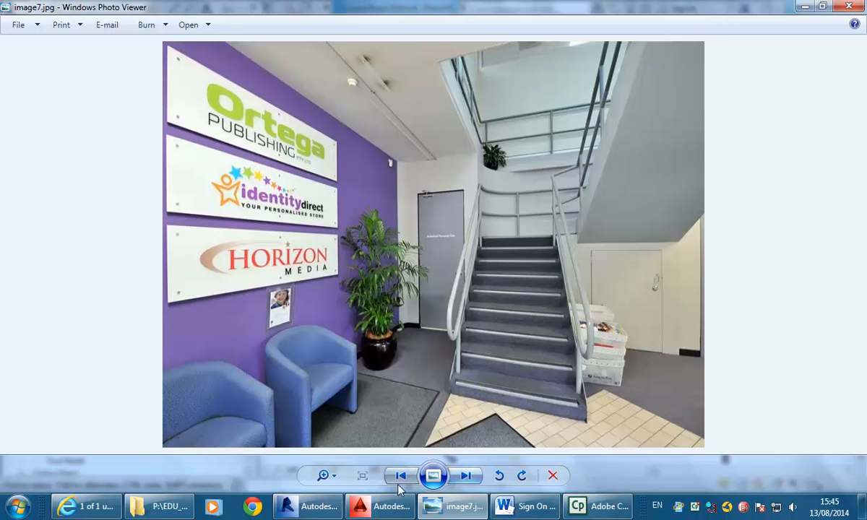
# Switch to Revit and examine the yellow drawing walls and columns around the staircase in the Ground Floor w dwg plan
pyautogui.moveTo(312, 514)
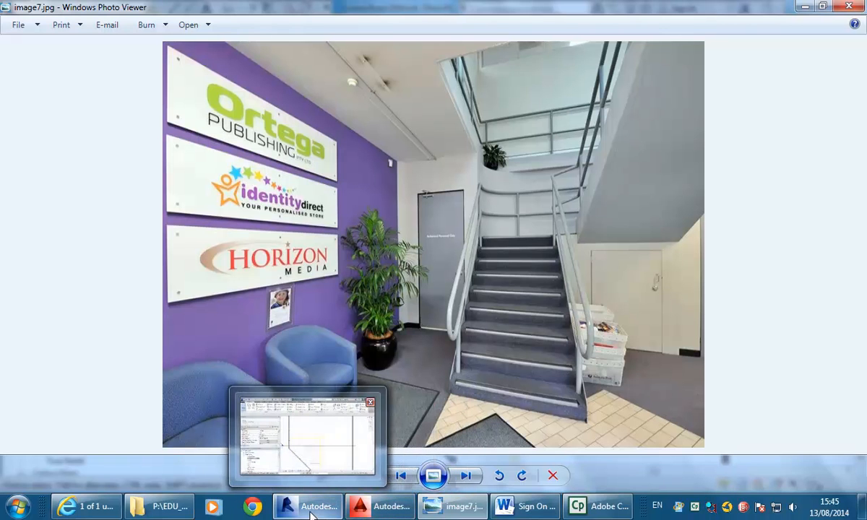
pyautogui.click(312, 512)
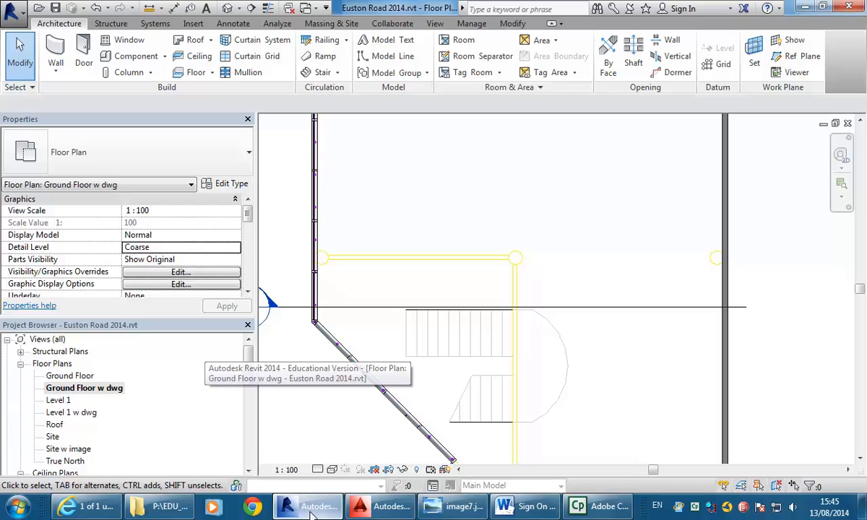
pyautogui.moveTo(383, 215); pyautogui.dragTo(429, 188, button='middle')
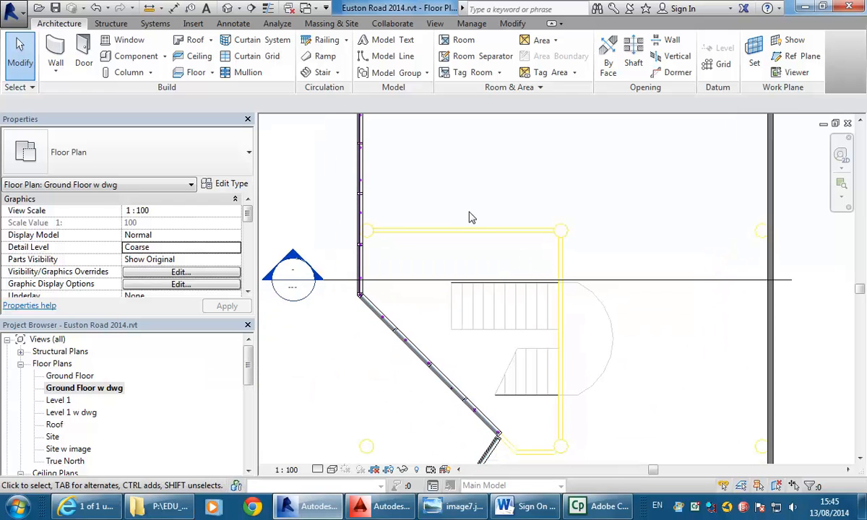
pyautogui.moveTo(470, 218); pyautogui.dragTo(427, 188, button='middle')
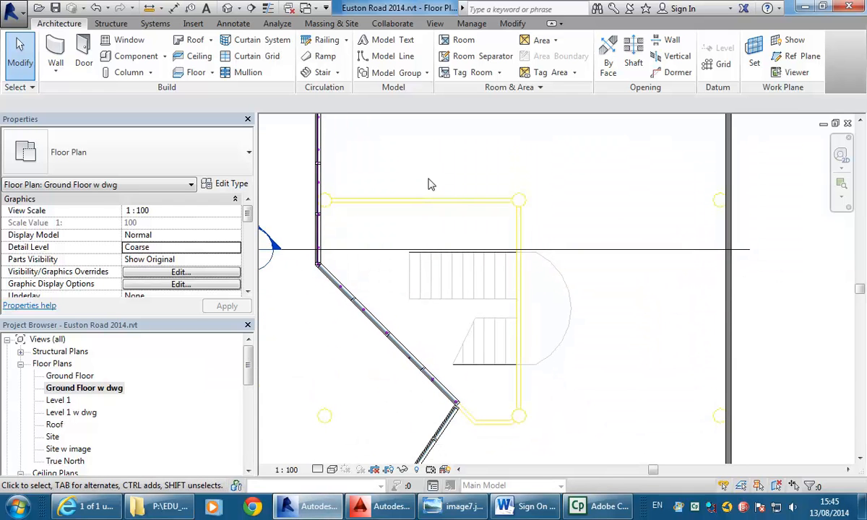
pyautogui.scroll(-2, 432, 188)
pyautogui.moveTo(455, 197); pyautogui.dragTo(459, 302, button='middle')
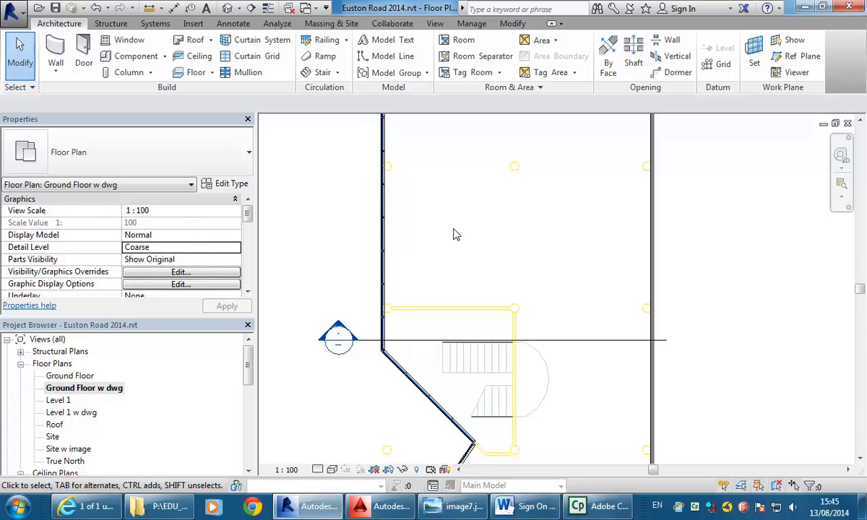
pyautogui.moveTo(362, 244); pyautogui.dragTo(344, 238, button='middle')
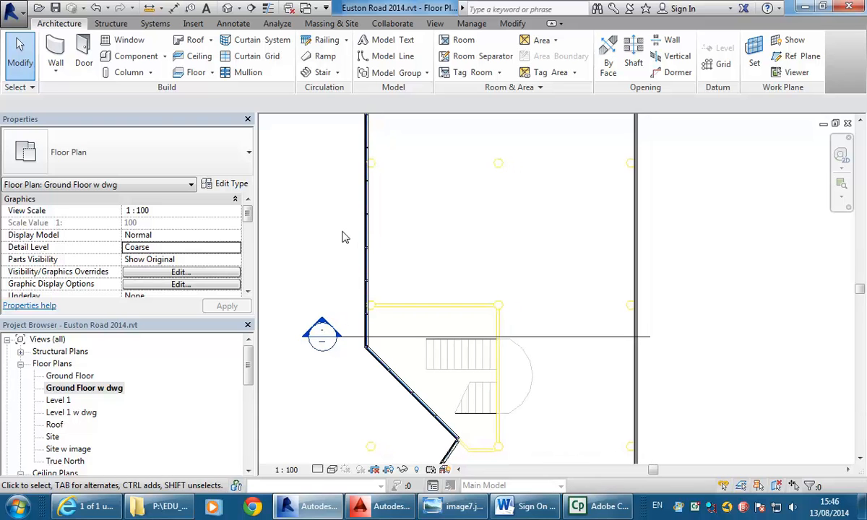
# Switch to Windows Photo Viewer and browse back through the site photos to the ground-floor glazing and columns in IMG_0295.JPG
pyautogui.click(453, 506)
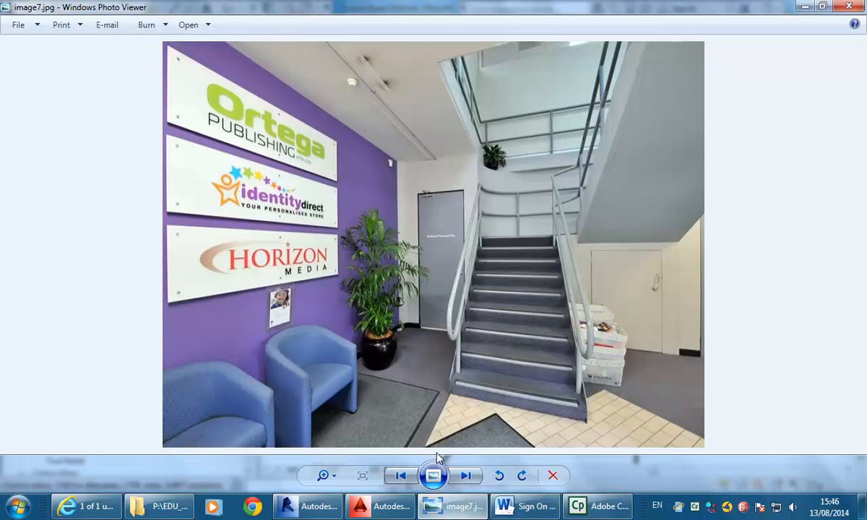
pyautogui.click(400, 475)
pyautogui.click(400, 475)
pyautogui.click(399, 475)
pyautogui.click(400, 475)
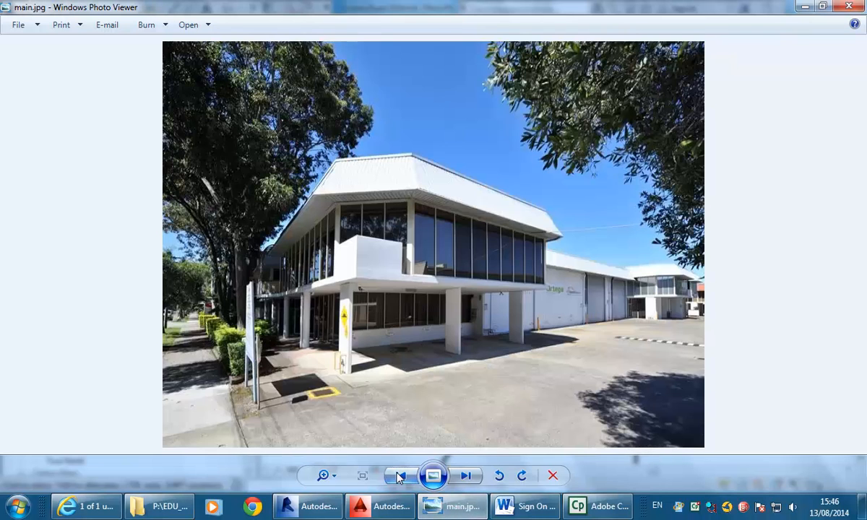
pyautogui.click(400, 475)
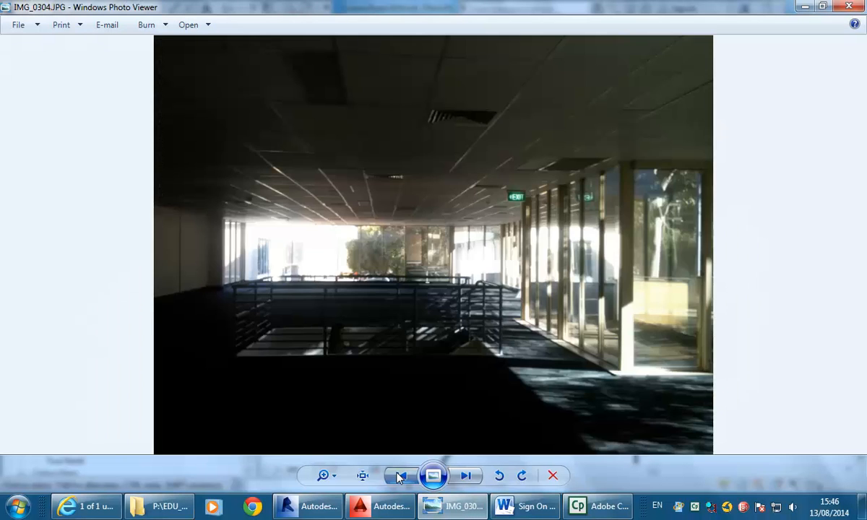
pyautogui.click(400, 475)
pyautogui.click(399, 475)
pyautogui.click(400, 475)
pyautogui.click(399, 475)
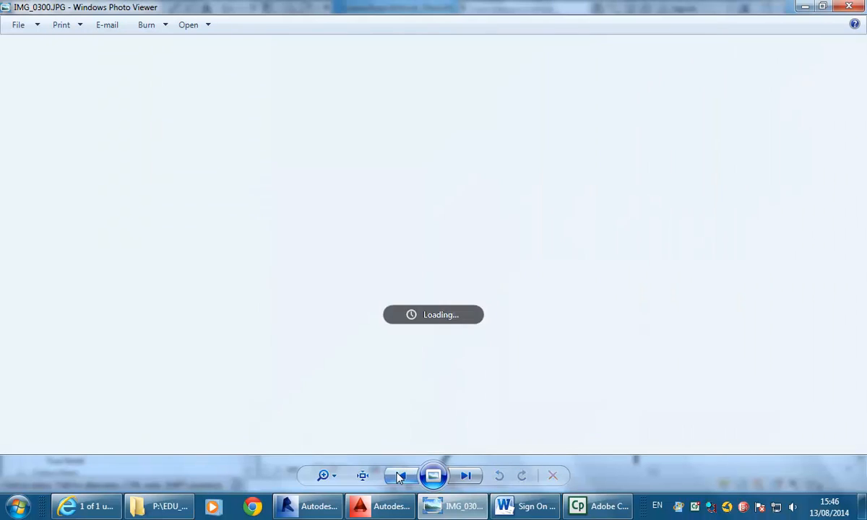
pyautogui.click(399, 476)
pyautogui.click(399, 475)
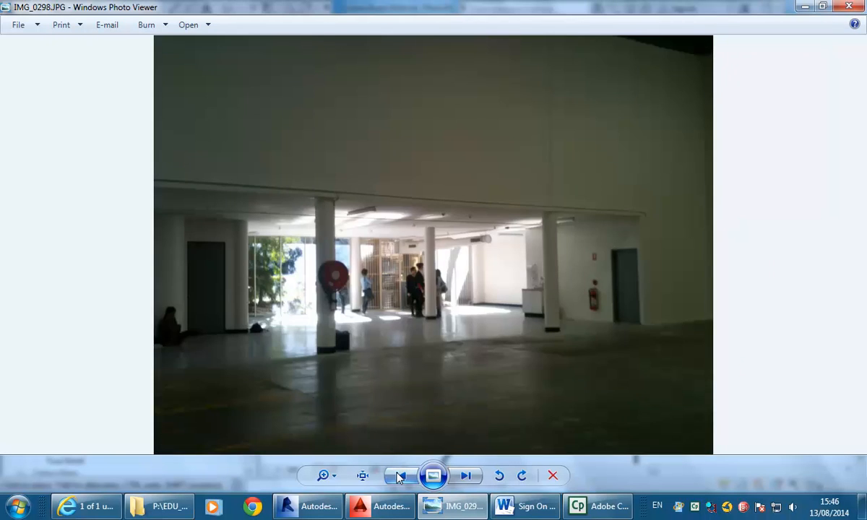
pyautogui.click(399, 475)
pyautogui.click(399, 475)
pyautogui.click(399, 475)
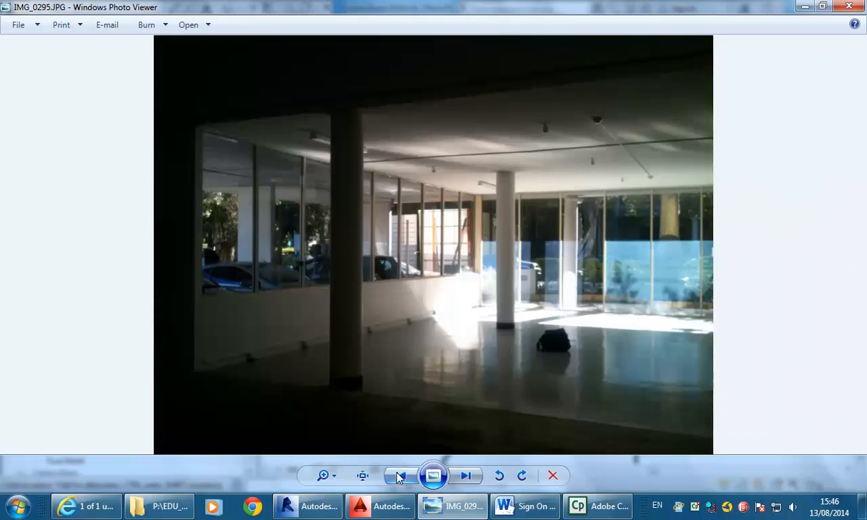
# Examine the street facade in IMG_0290.JPG and IMG_0289.JPG, and the stair enclosure walls in the interior photos back to image11.jpg
pyautogui.click(399, 476)
pyautogui.click(399, 477)
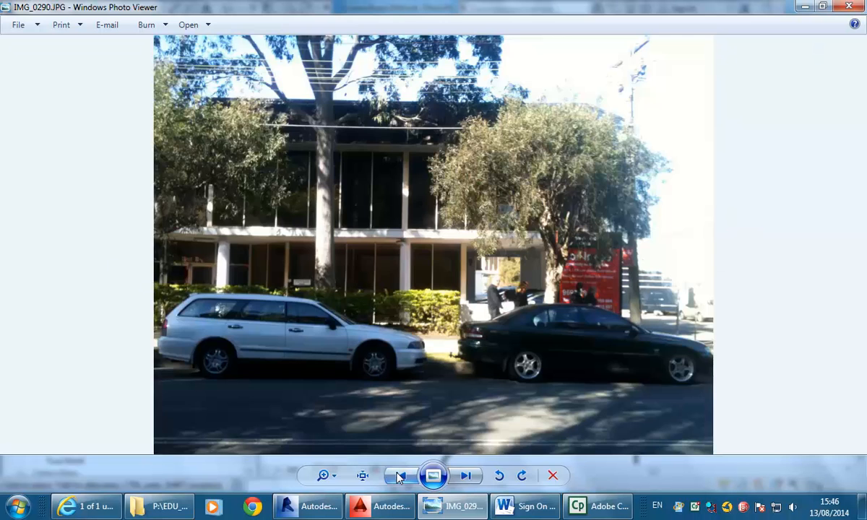
pyautogui.click(399, 477)
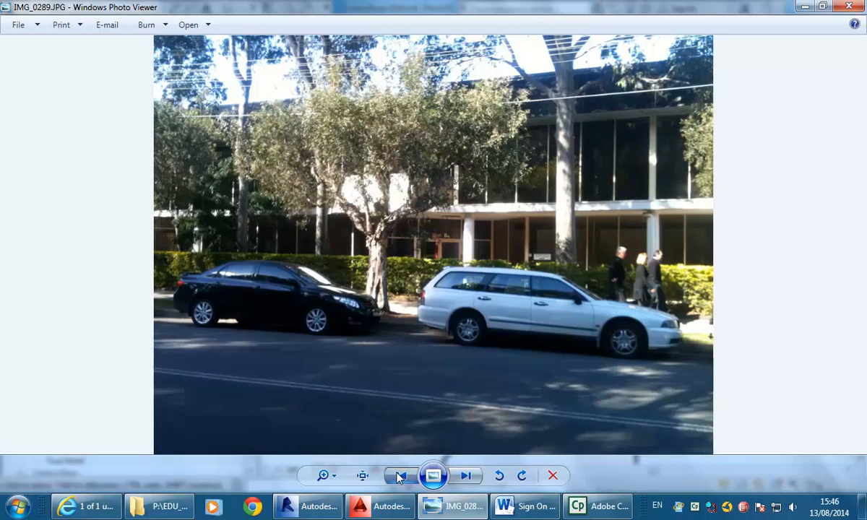
pyautogui.click(400, 476)
pyautogui.click(399, 476)
pyautogui.click(399, 477)
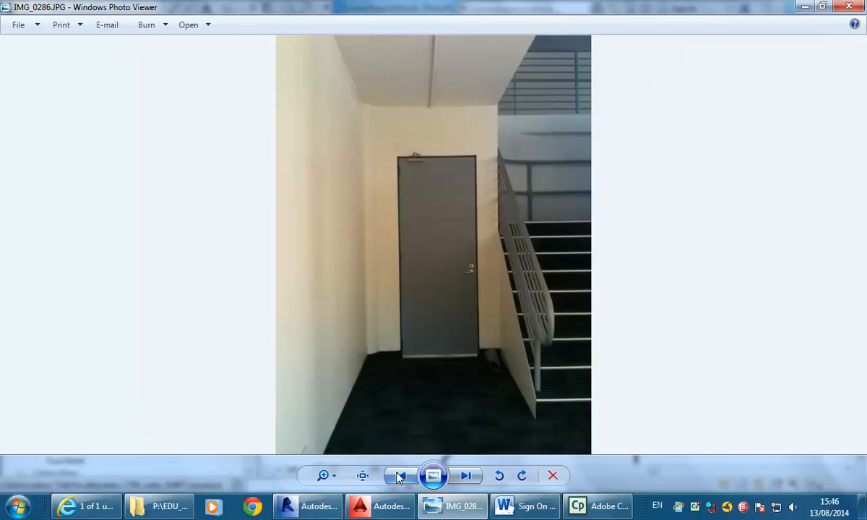
pyautogui.click(400, 477)
pyautogui.click(400, 477)
pyautogui.click(399, 477)
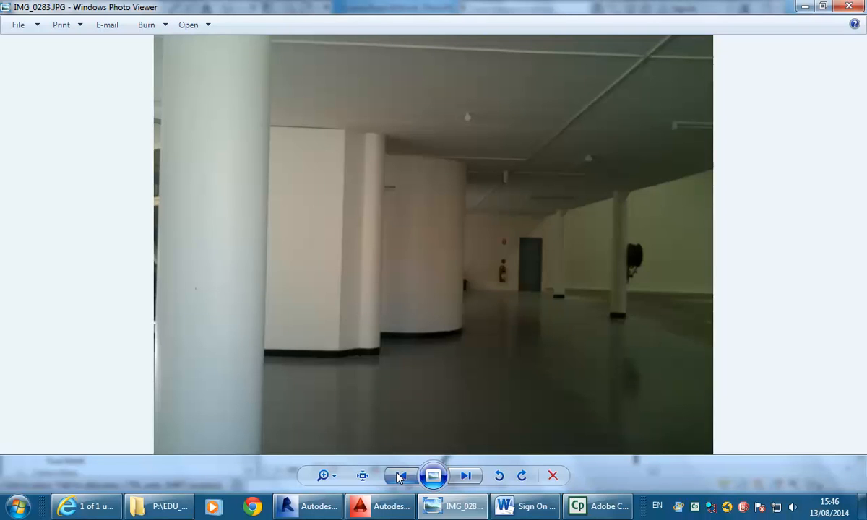
pyautogui.click(399, 477)
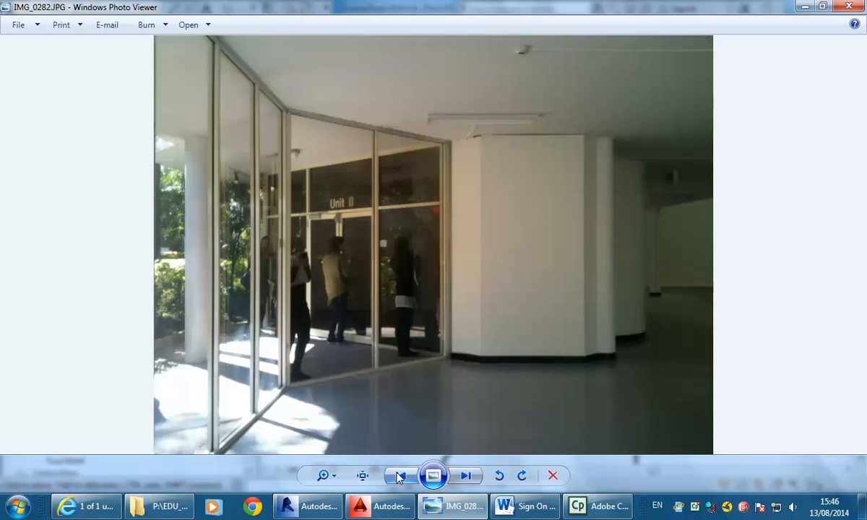
pyautogui.click(399, 477)
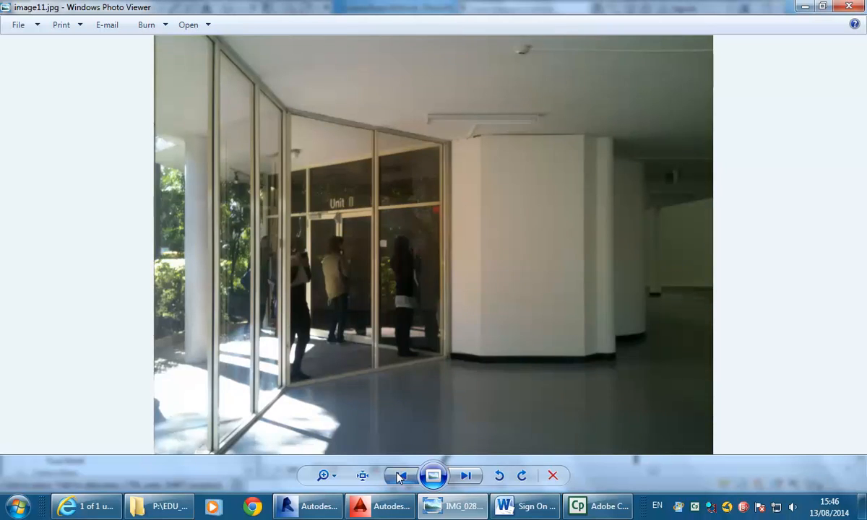
# Browse back through the remaining photos to IMG_0296.JPG and examine its glazed facade and columns up close
pyautogui.click(399, 476)
pyautogui.click(400, 477)
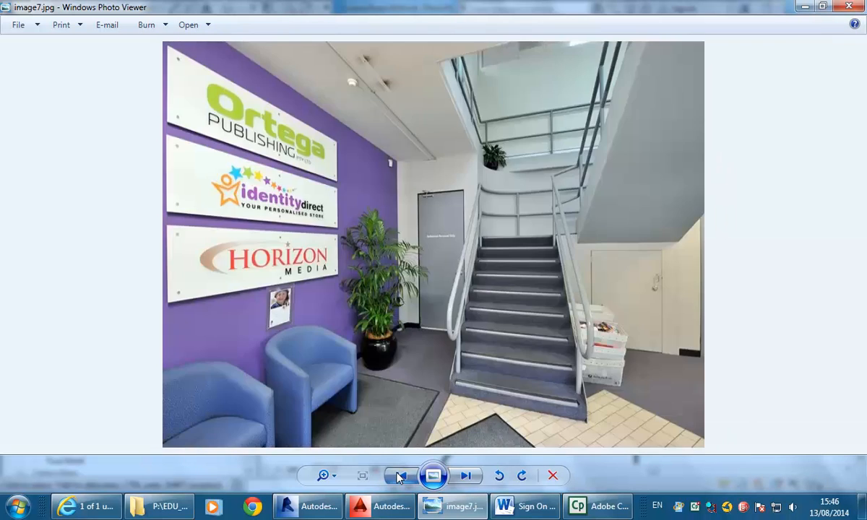
pyautogui.click(400, 476)
pyautogui.click(399, 477)
pyautogui.click(400, 476)
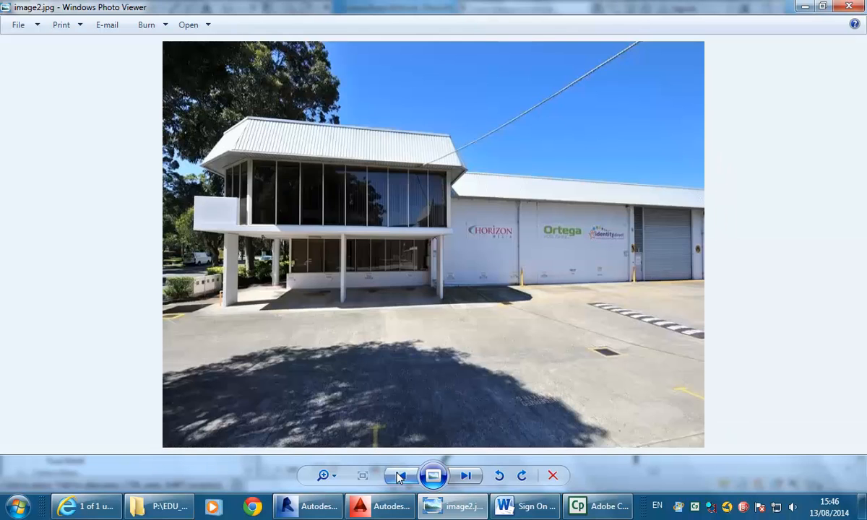
pyautogui.click(399, 477)
pyautogui.click(399, 476)
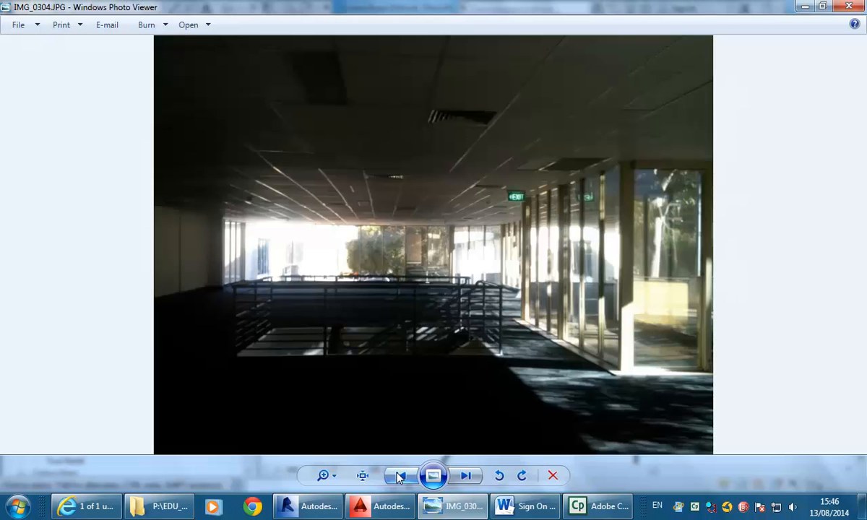
pyautogui.click(400, 477)
pyautogui.click(399, 477)
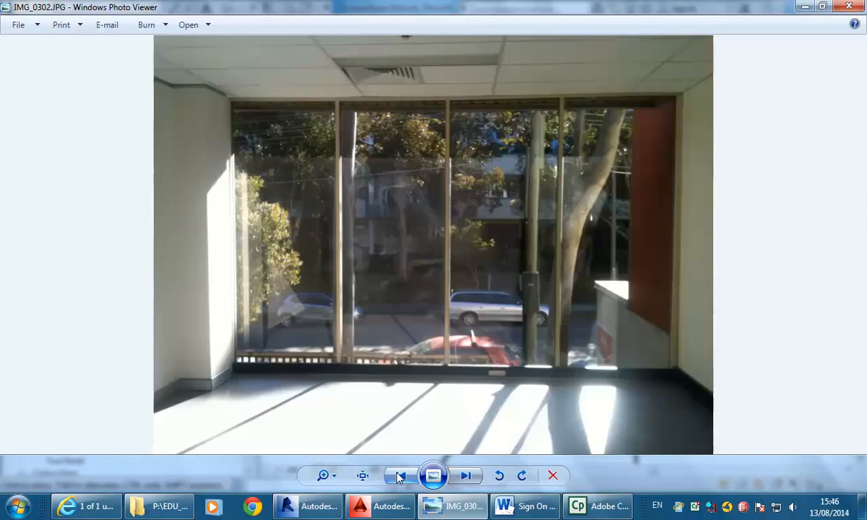
pyautogui.click(399, 477)
pyautogui.click(399, 477)
pyautogui.click(399, 477)
pyautogui.click(399, 477)
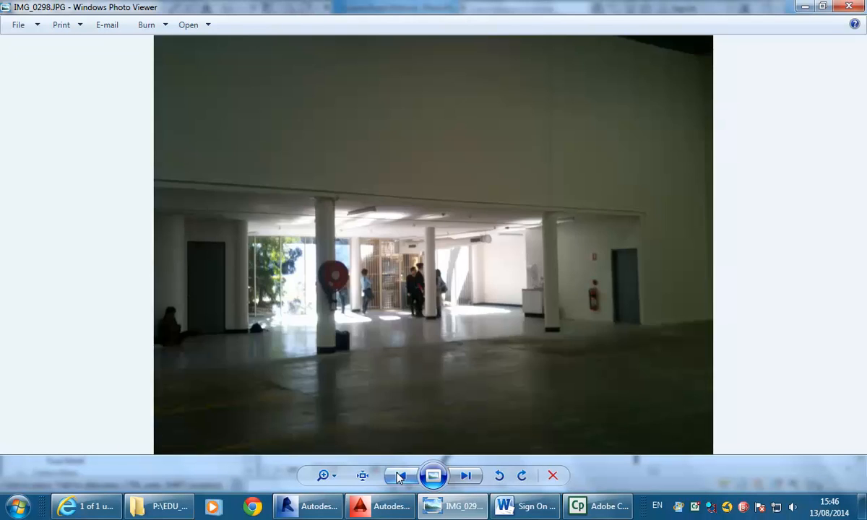
pyautogui.click(399, 477)
pyautogui.click(399, 477)
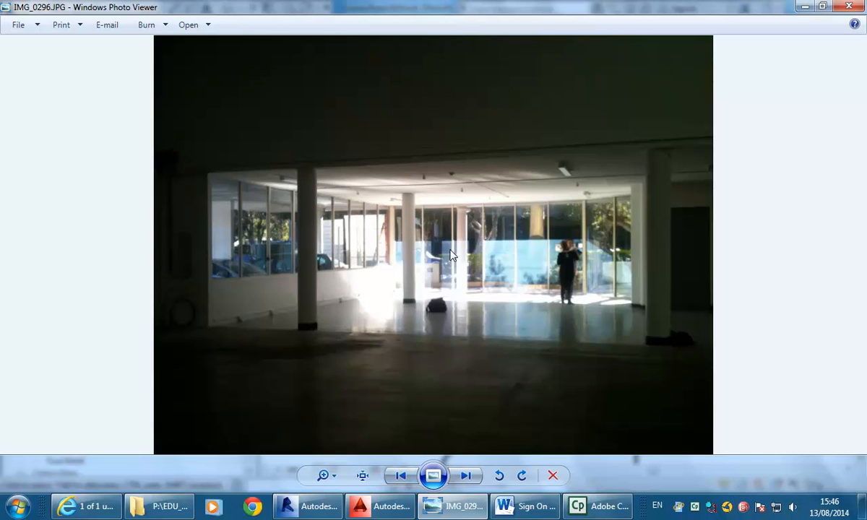
pyautogui.scroll(6, 450, 255)
pyautogui.scroll(-6, 485, 252)
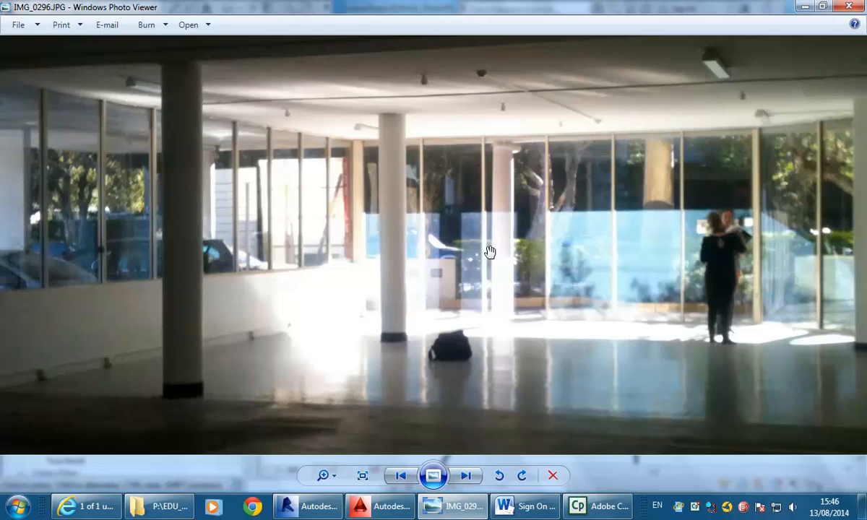
# Examine the glazing and round columns up close in IMG_0296.JPG, and go back to IMG_0295.JPG
pyautogui.scroll(6, 487, 117)
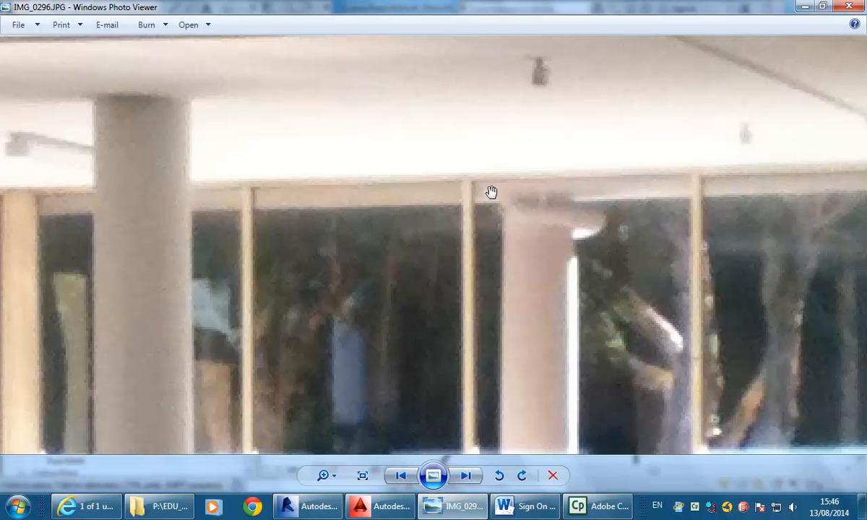
pyautogui.scroll(-4, 488, 196)
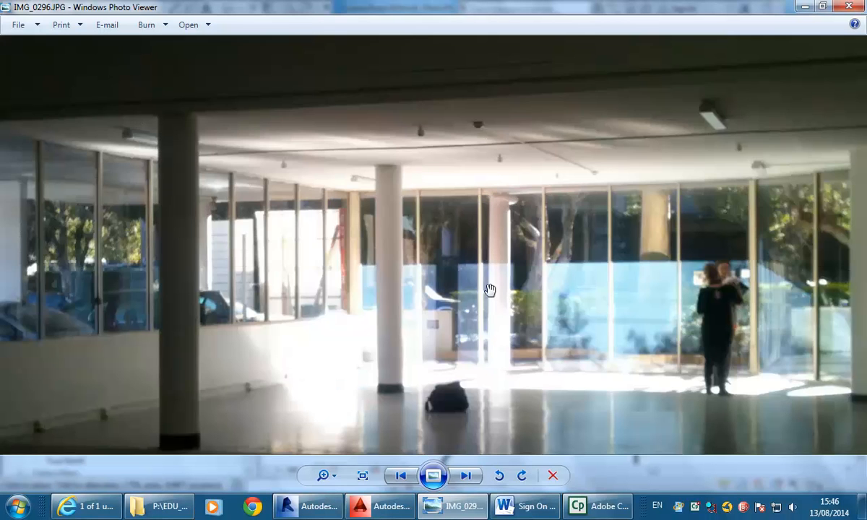
pyautogui.click(400, 476)
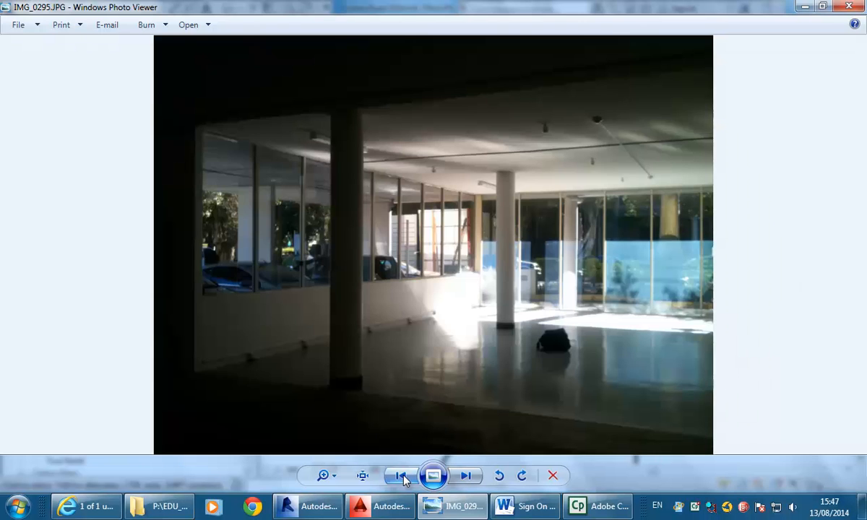
# Switch to Revit and load the Concrete-Round-Column.rfa family from the Structural Columns Concrete folder for structural column placement
pyautogui.click(301, 510)
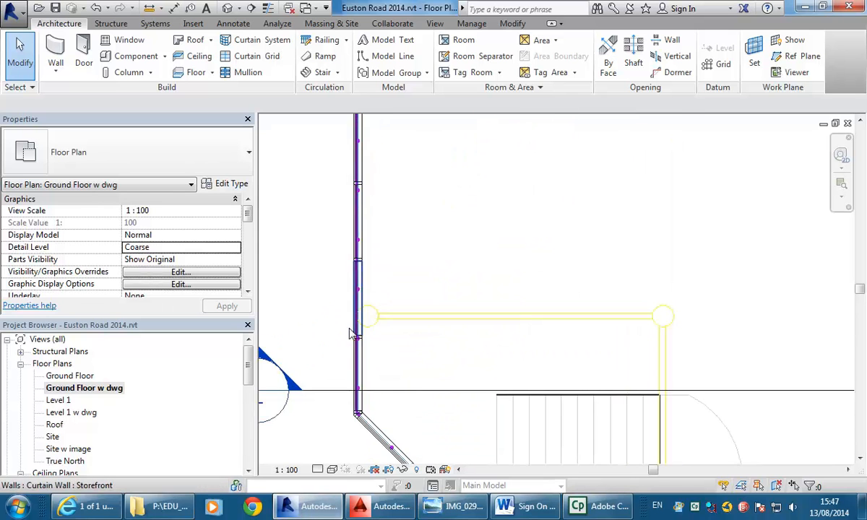
pyautogui.scroll(2, 368, 314)
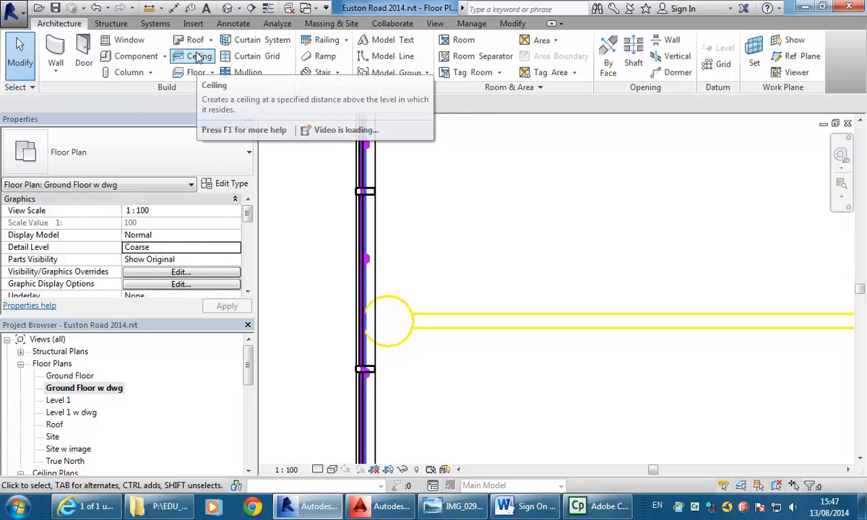
pyautogui.click(151, 72)
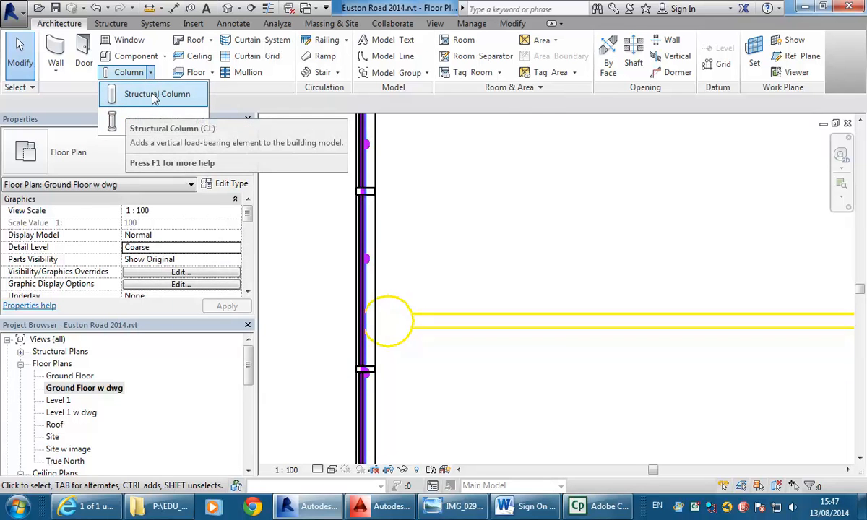
pyautogui.click(153, 96)
pyautogui.scroll(-2, 518, 279)
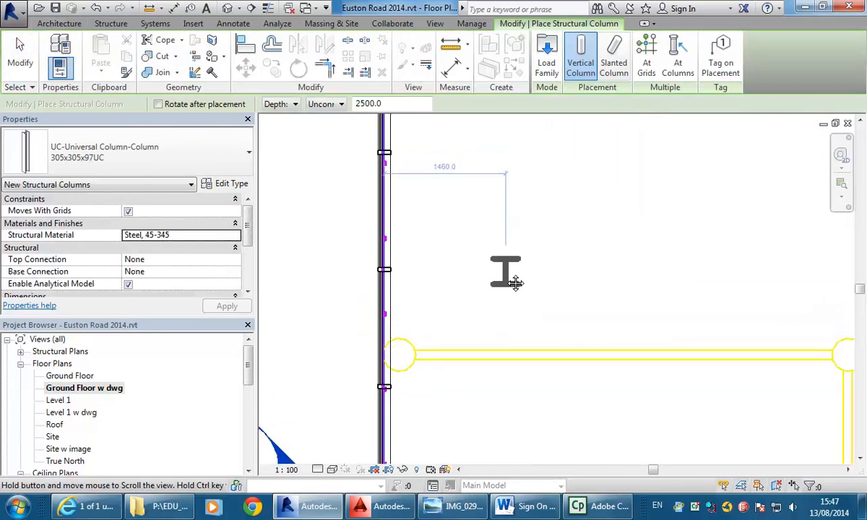
pyautogui.click(547, 62)
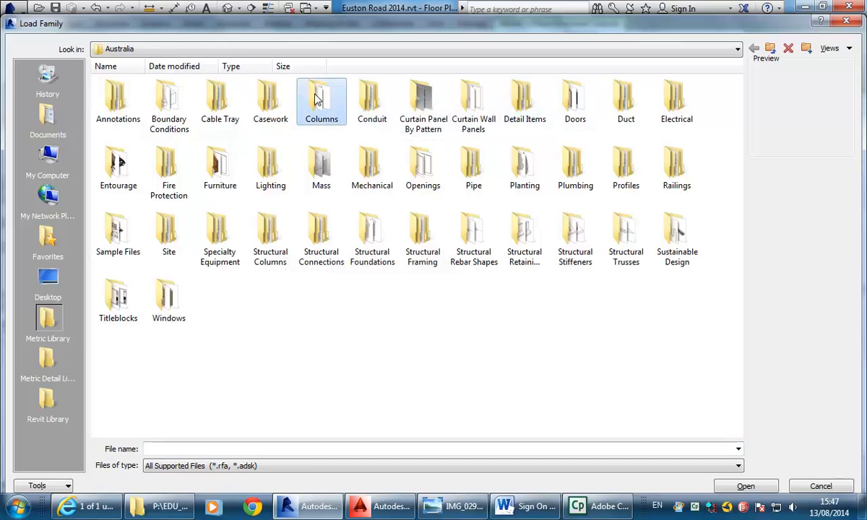
pyautogui.doubleClick(260, 245)
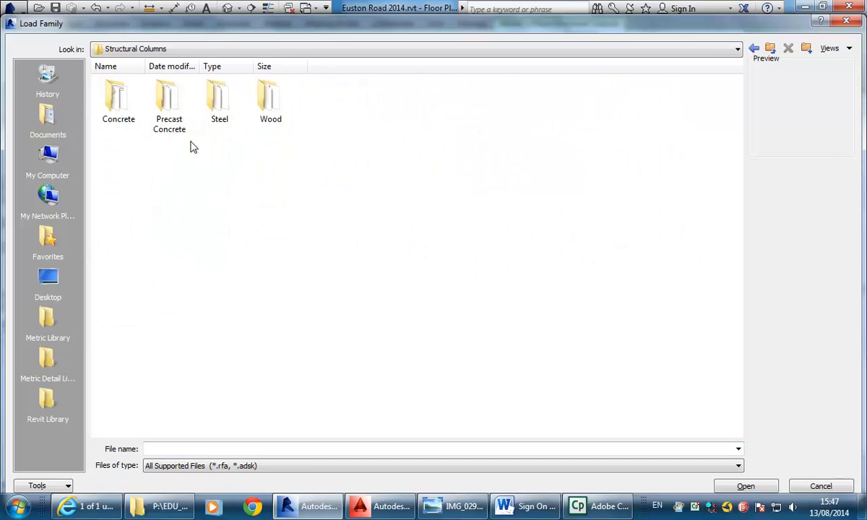
pyautogui.doubleClick(114, 97)
pyautogui.click(272, 108)
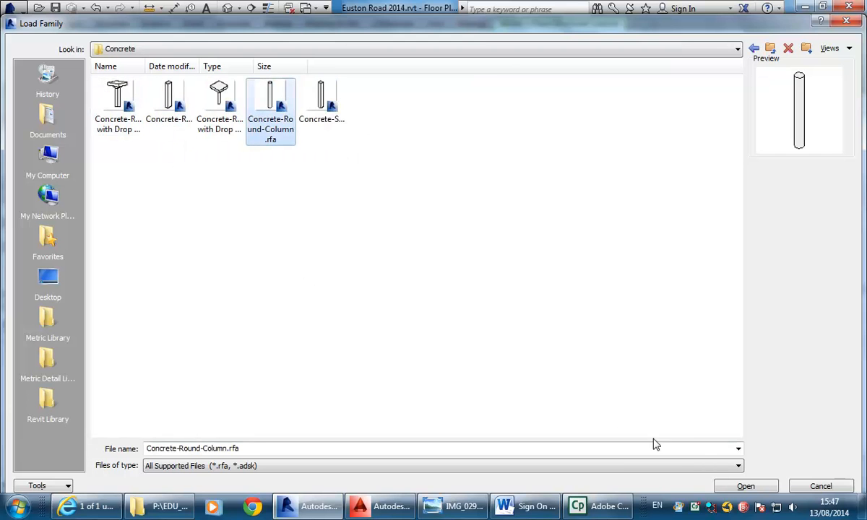
pyautogui.click(744, 486)
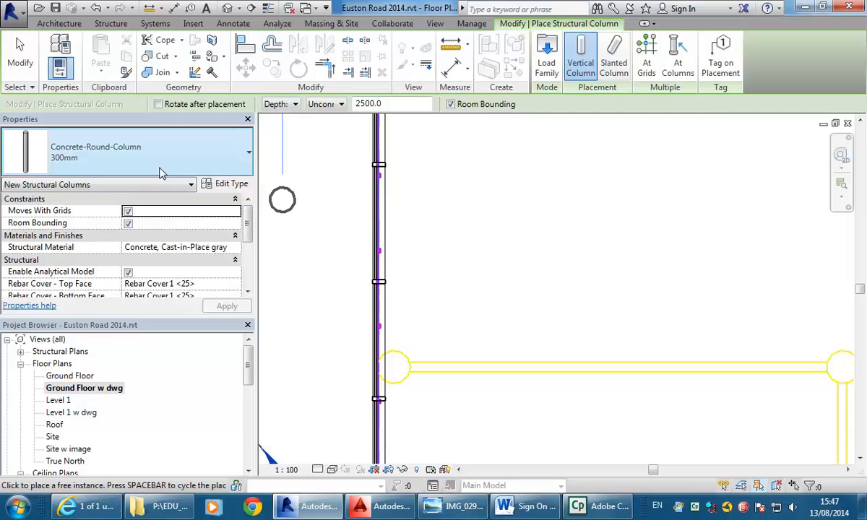
# Duplicate the 300mm round column type as 400mm and set its dimension b to 400
pyautogui.click(220, 174)
pyautogui.click(682, 57)
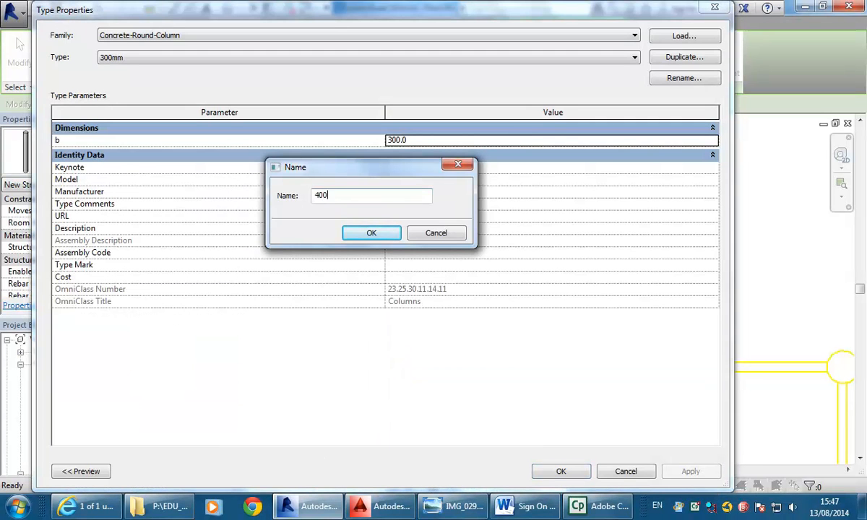
pyautogui.write('400mm')
pyautogui.click(399, 230)
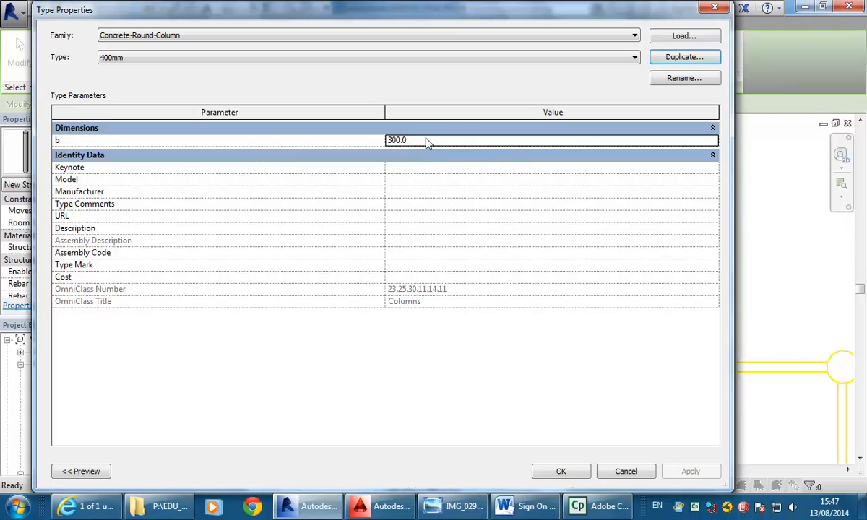
pyautogui.click(427, 138)
pyautogui.write('400')
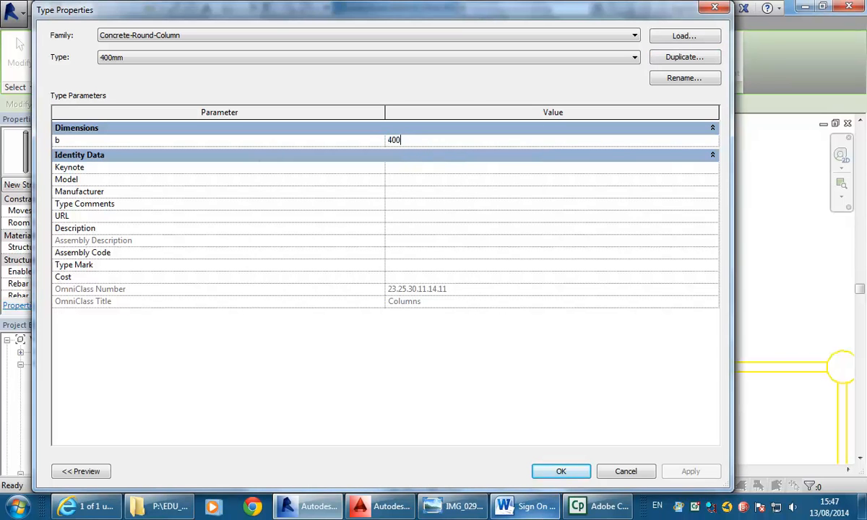
pyautogui.click(560, 471)
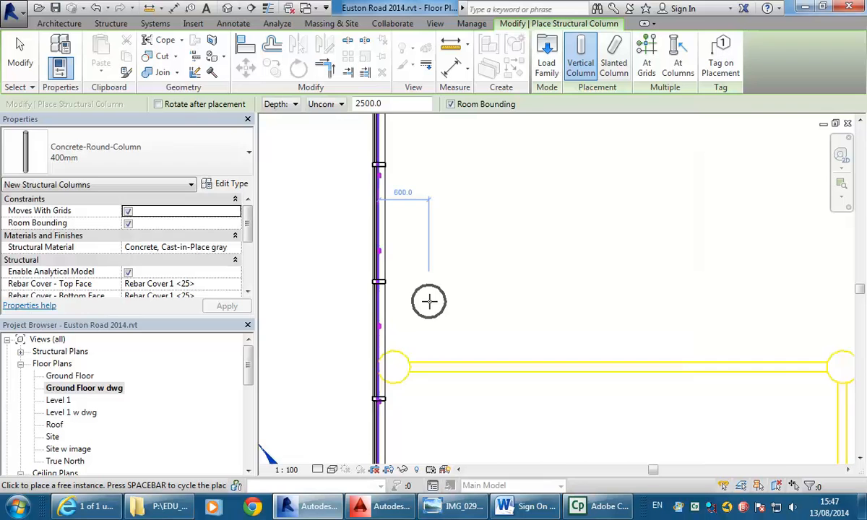
# Place a 400mm round column with a 2500 depth on the drawn circle beside the curtain wall
pyautogui.scroll(-7, 432, 297)
pyautogui.moveTo(450, 264); pyautogui.dragTo(423, 404, button='middle')
pyautogui.moveTo(423, 253); pyautogui.dragTo(420, 200, button='middle')
pyautogui.moveTo(418, 309); pyautogui.dragTo(423, 199, button='middle')
pyautogui.scroll(1, 422, 198)
pyautogui.scroll(3, 423, 199)
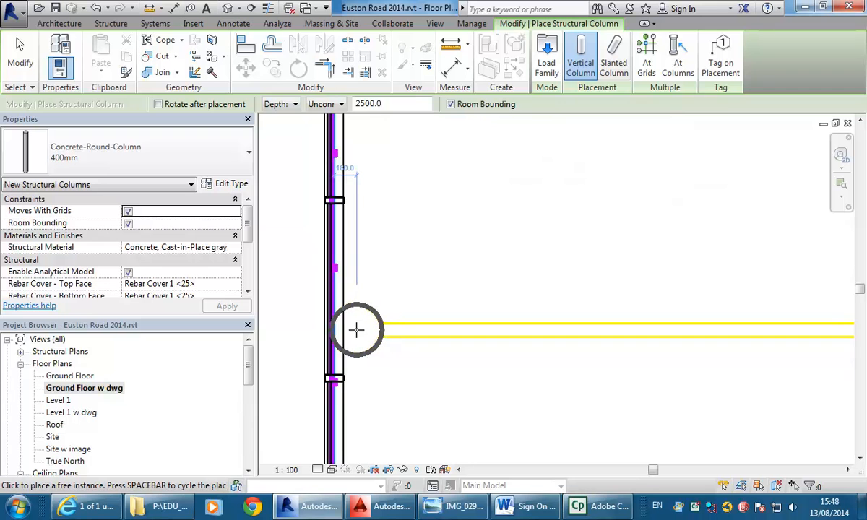
pyautogui.click(356, 329)
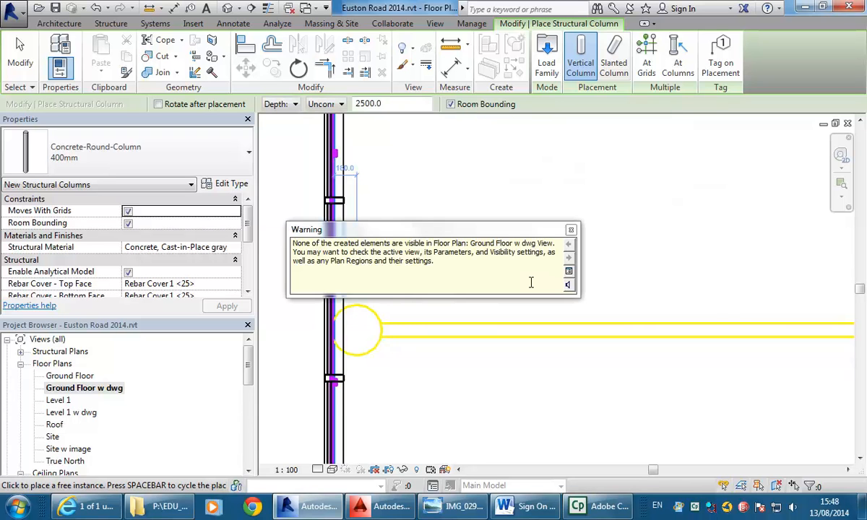
pyautogui.click(571, 231)
pyautogui.scroll(-3, 474, 262)
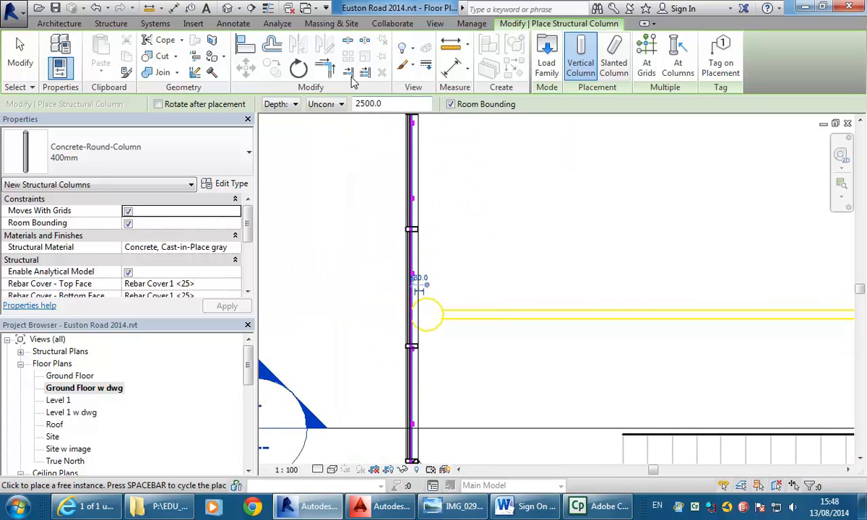
# Inspect the placed column in the default 3D view and switch column placement from Depth to Height
pyautogui.click(226, 9)
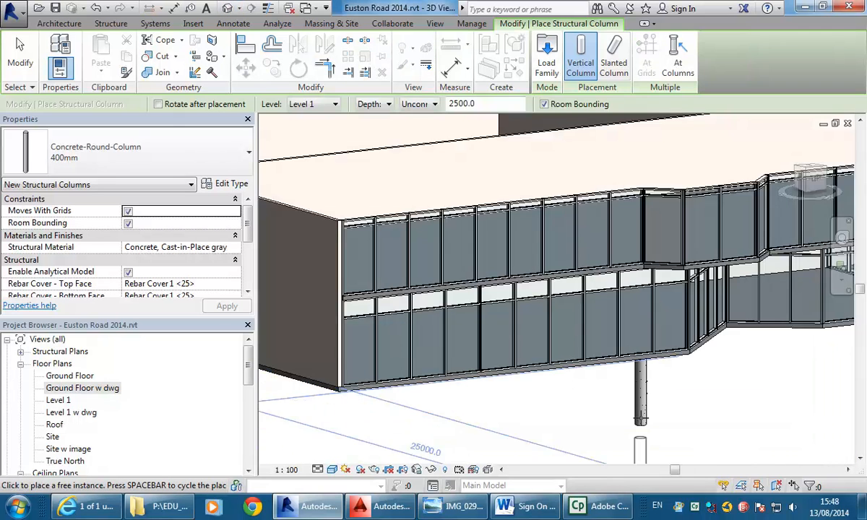
pyautogui.scroll(6, 639, 404)
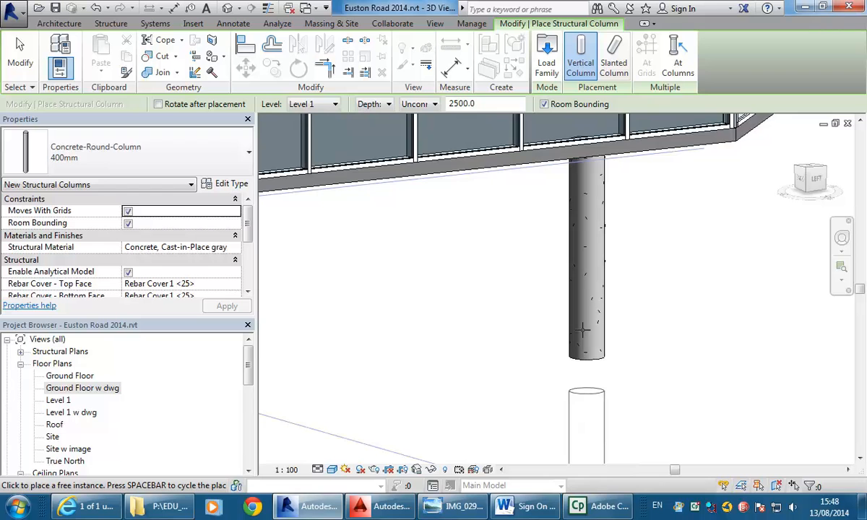
pyautogui.click(379, 105)
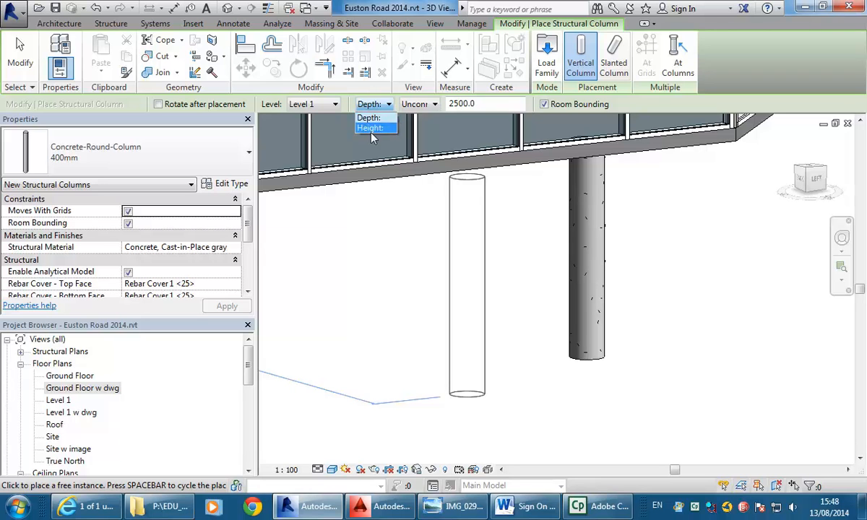
pyautogui.click(370, 127)
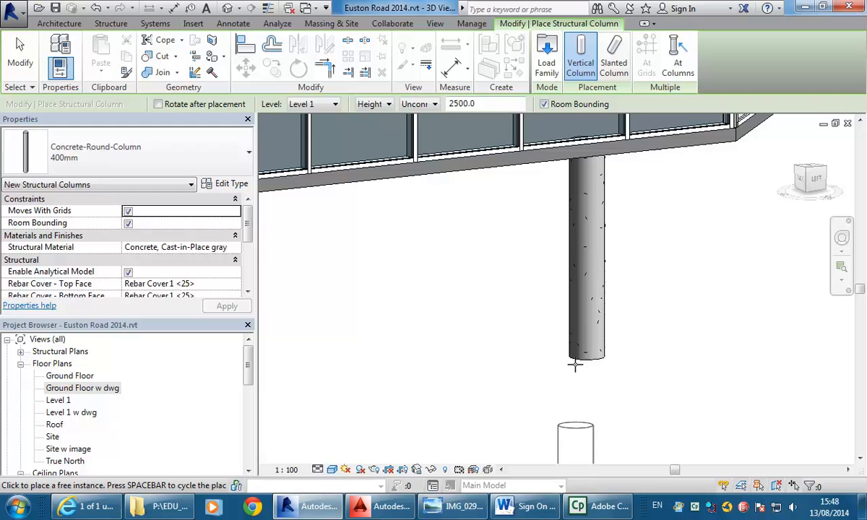
# End column placement and delete the column hanging below the ground-floor curtain wall
pyautogui.rightClick(487, 285)
pyautogui.click(520, 293)
pyautogui.rightClick(482, 275)
pyautogui.click(498, 281)
pyautogui.click(568, 353)
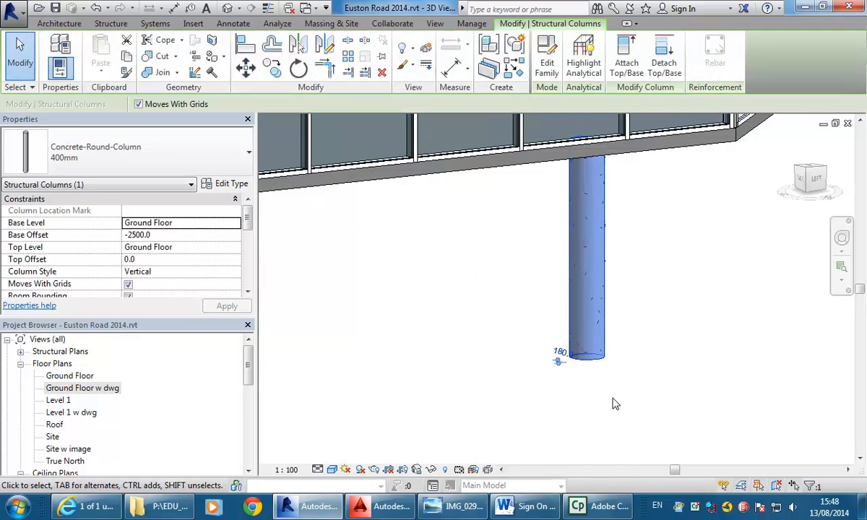
pyautogui.click(380, 74)
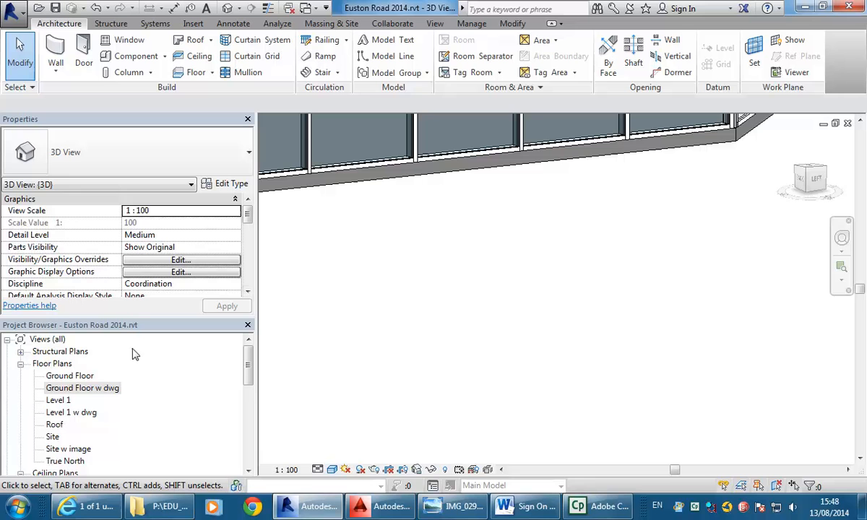
# Restart structural column placement in the Ground Floor w dwg plan with the column height set up to Level 1
pyautogui.doubleClick(101, 388)
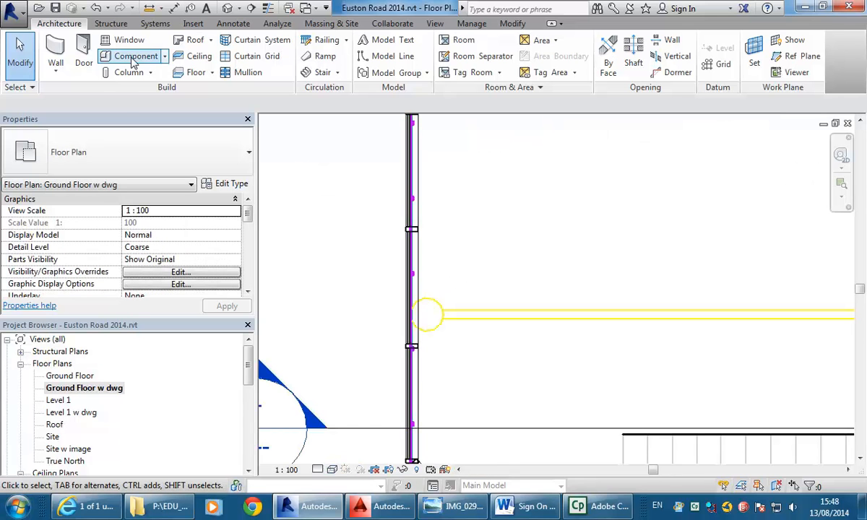
pyautogui.click(150, 75)
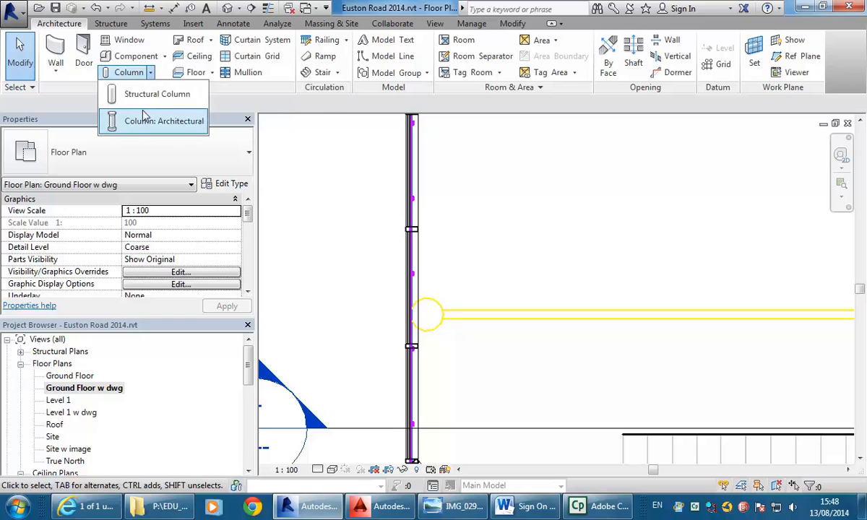
pyautogui.click(148, 91)
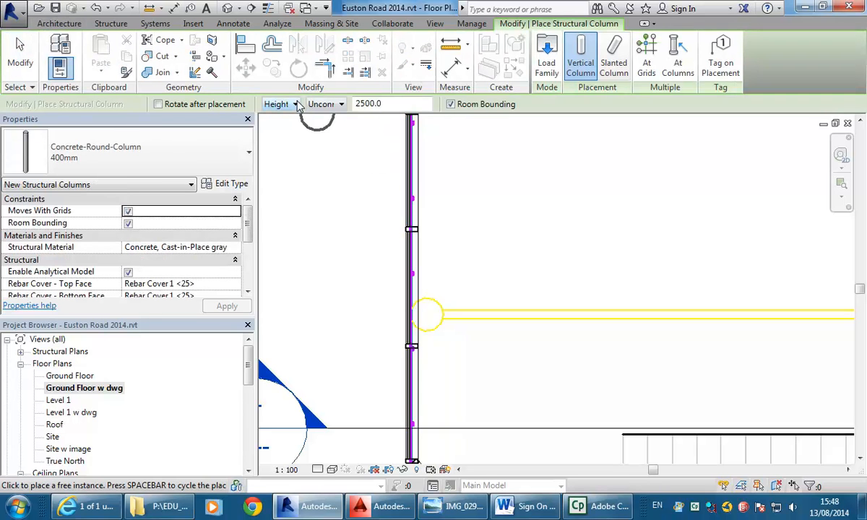
pyautogui.click(334, 106)
pyautogui.click(322, 130)
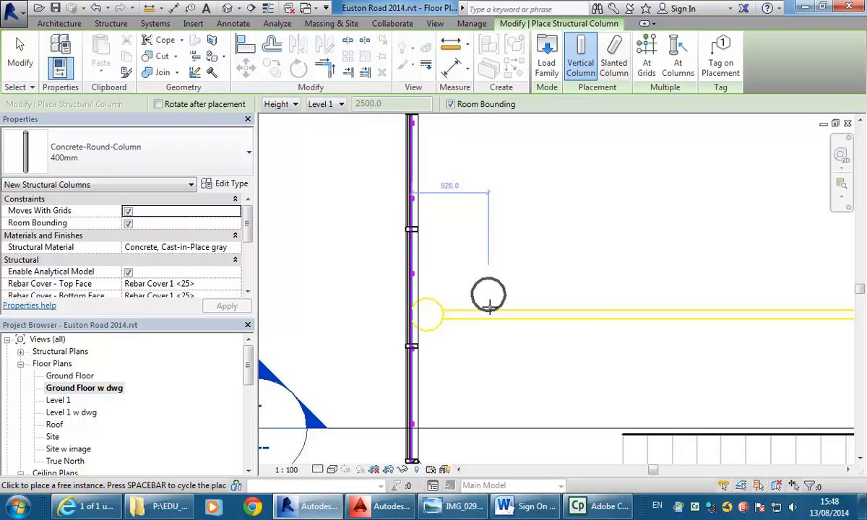
pyautogui.click(419, 326)
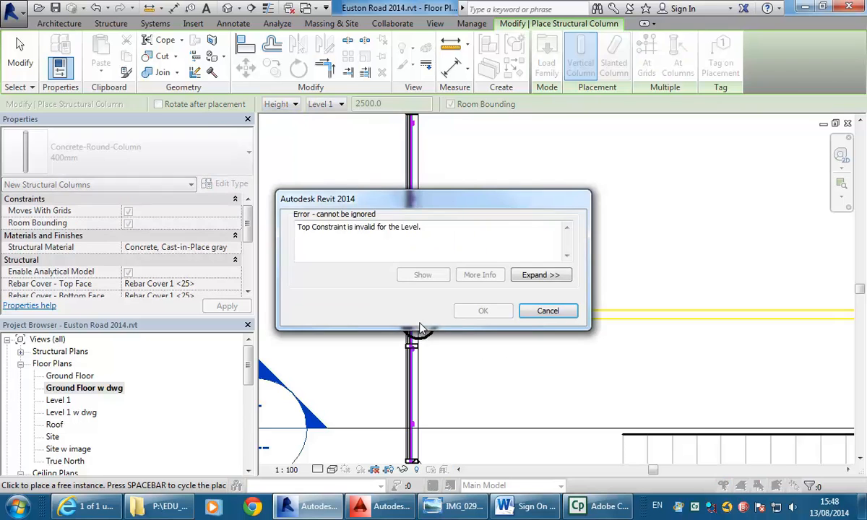
pyautogui.click(546, 312)
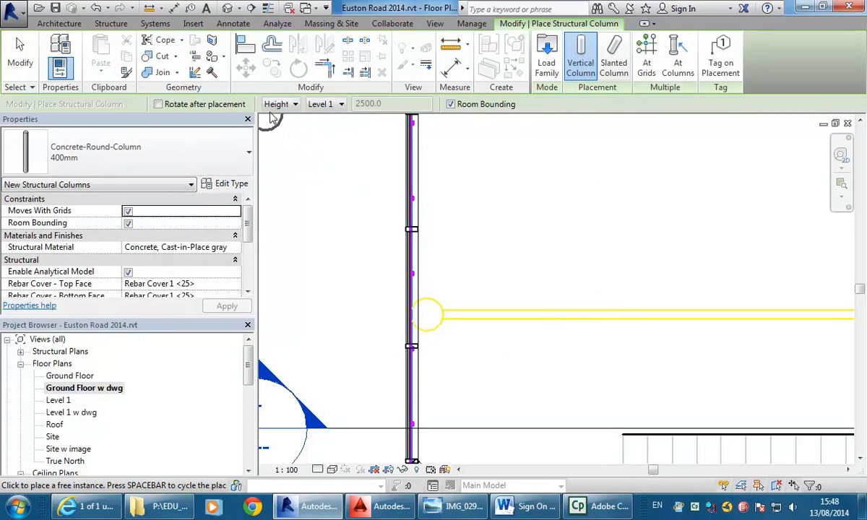
# Place 400mm round columns on the drawn circles at both ends of the horizontal yellow wall above the staircase
pyautogui.scroll(1, 322, 289)
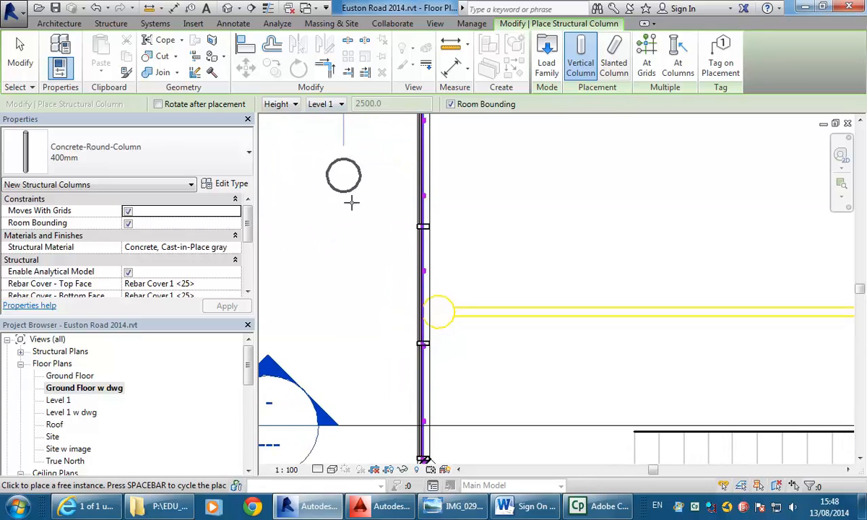
pyautogui.scroll(2, 448, 296)
pyautogui.scroll(2, 441, 331)
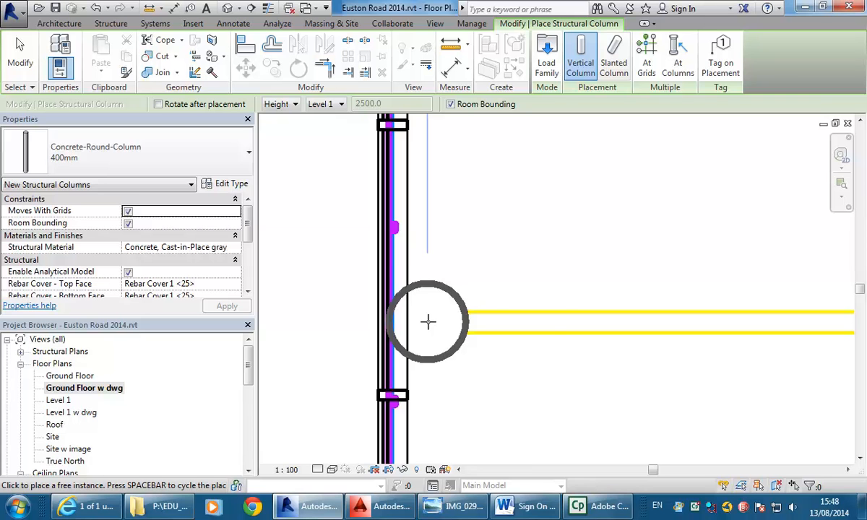
pyautogui.click(428, 322)
pyautogui.scroll(-2, 588, 289)
pyautogui.moveTo(597, 291); pyautogui.dragTo(402, 322, button='middle')
pyautogui.moveTo(607, 316); pyautogui.dragTo(333, 303, button='middle')
pyautogui.scroll(3, 627, 321)
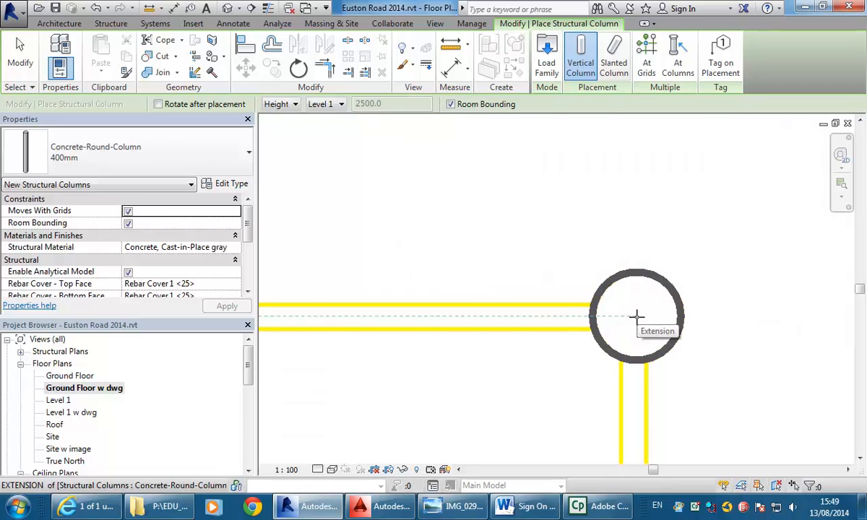
pyautogui.click(636, 315)
# Place a 400mm round column on the drawn circle at the lower end of the vertical yellow wall beside the staircase, and end placement
pyautogui.scroll(-2, 635, 316)
pyautogui.moveTo(637, 314); pyautogui.dragTo(516, 197, button='middle')
pyautogui.scroll(-2, 503, 351)
pyautogui.moveTo(504, 358); pyautogui.dragTo(502, 200, button='middle')
pyautogui.scroll(3, 502, 326)
pyautogui.scroll(2, 487, 373)
pyautogui.click(485, 379)
pyautogui.scroll(-2, 485, 381)
pyautogui.moveTo(460, 345); pyautogui.dragTo(528, 359, button='middle')
pyautogui.scroll(-3, 538, 395)
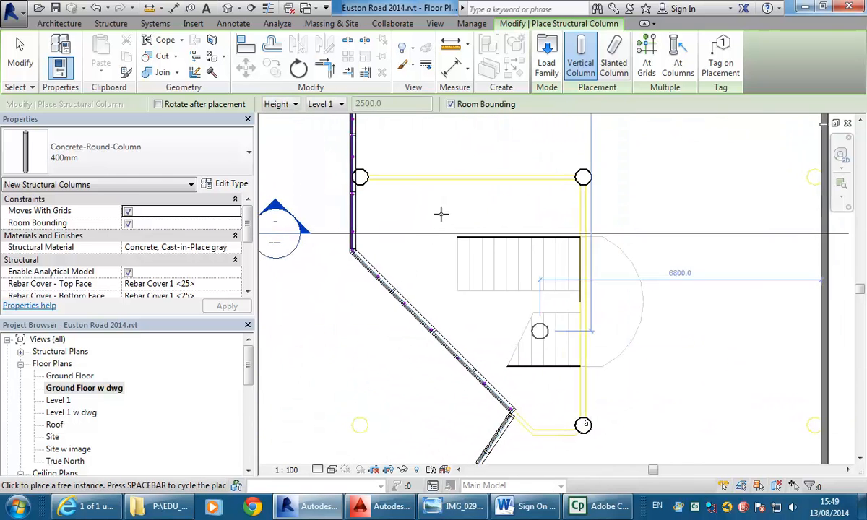
pyautogui.rightClick(437, 148)
pyautogui.click(451, 155)
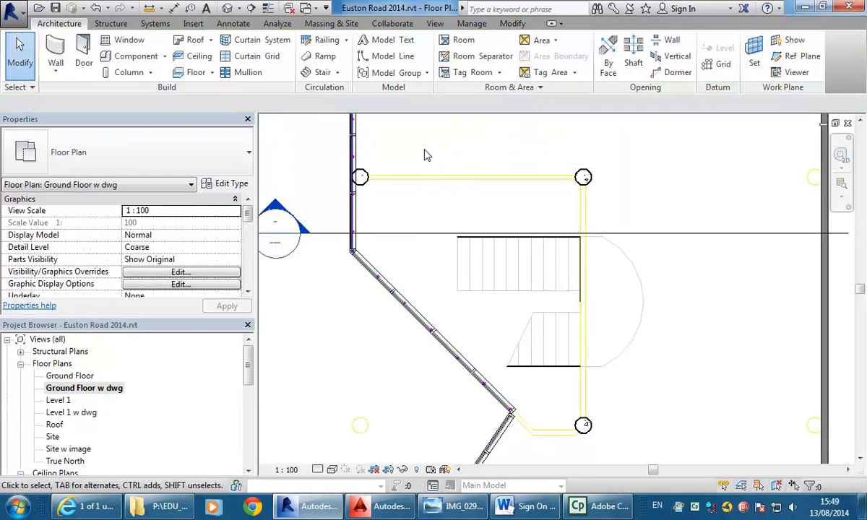
# Set up a Generic 100mm Wall to be created from picked lines, with the location line at Finish Face: Exterior
pyautogui.click(56, 49)
pyautogui.click(170, 153)
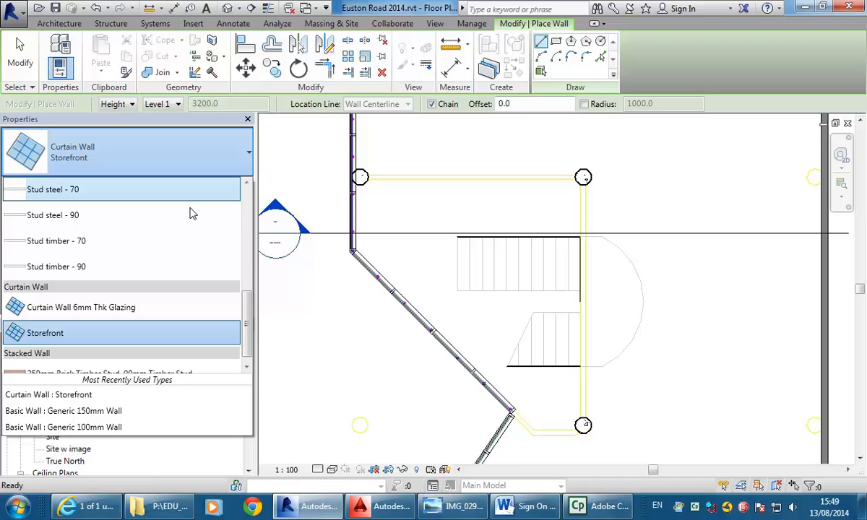
pyautogui.scroll(3, 246, 289)
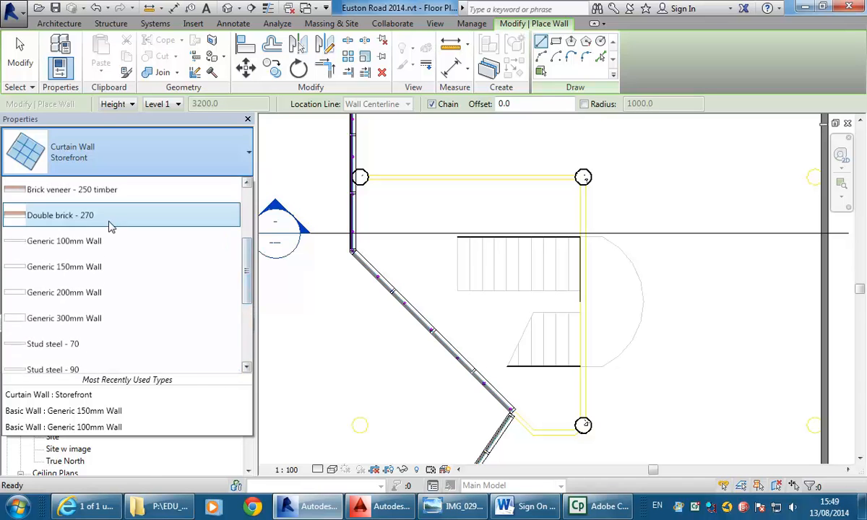
pyautogui.click(82, 242)
pyautogui.scroll(5, 360, 177)
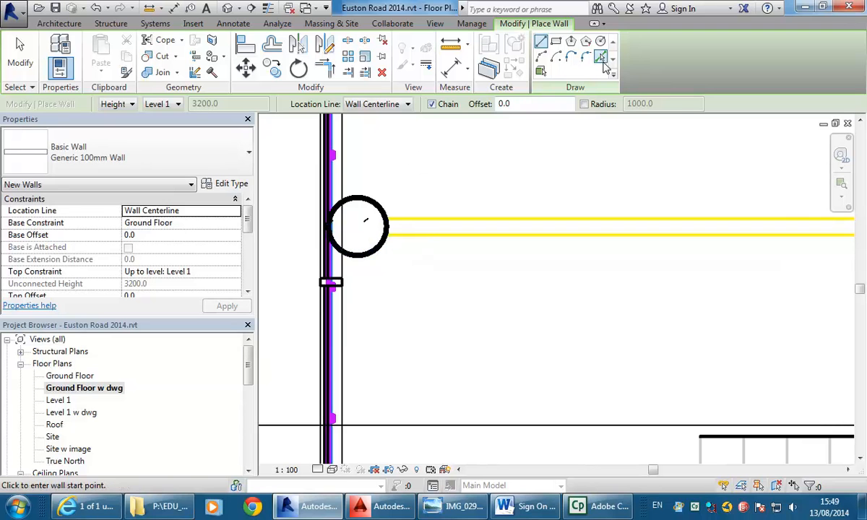
pyautogui.click(600, 58)
pyautogui.scroll(-2, 599, 219)
pyautogui.moveTo(600, 219); pyautogui.dragTo(426, 296, button='middle')
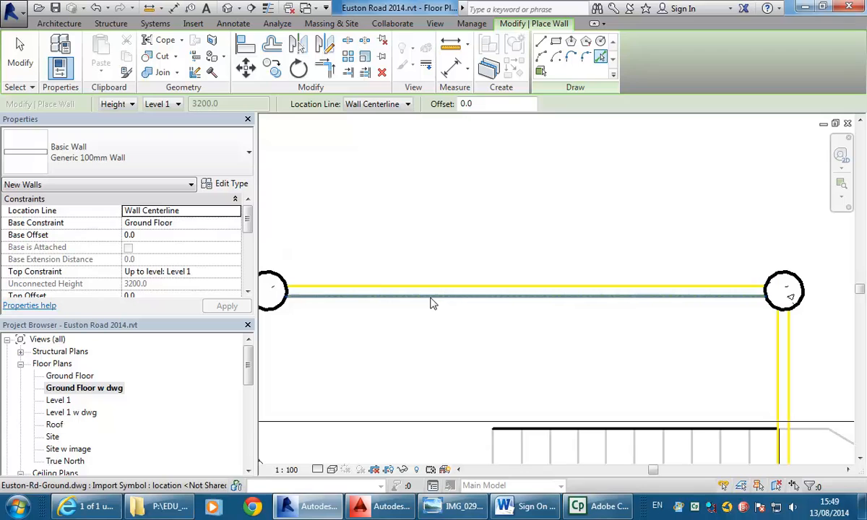
pyautogui.click(391, 104)
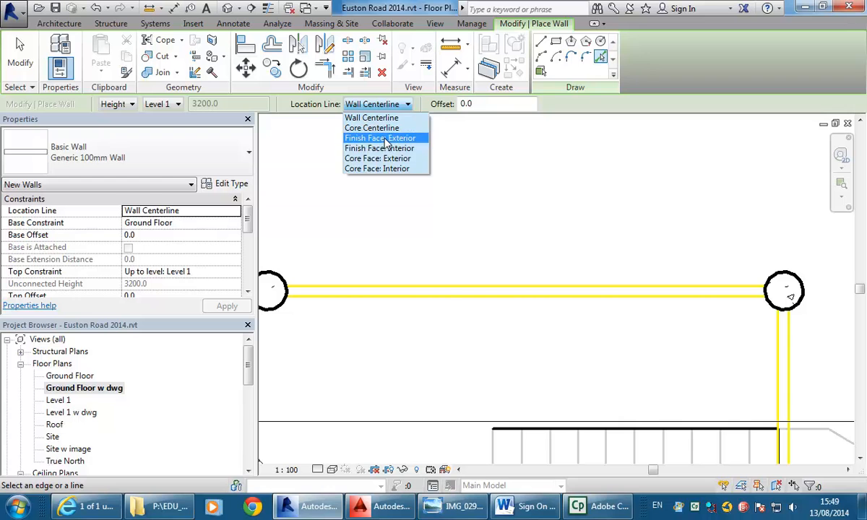
pyautogui.click(385, 138)
# Place 100mm walls on the yellow lines above and beside the staircase and on the short horizontal segment near the lower column
pyautogui.click(448, 299)
pyautogui.moveTo(675, 385); pyautogui.dragTo(480, 144, button='middle')
pyautogui.scroll(-1, 456, 285)
pyautogui.scroll(1, 487, 289)
pyautogui.click(548, 291)
pyautogui.scroll(-2, 493, 287)
pyautogui.moveTo(459, 317); pyautogui.dragTo(511, 242, button='middle')
pyautogui.scroll(2, 505, 311)
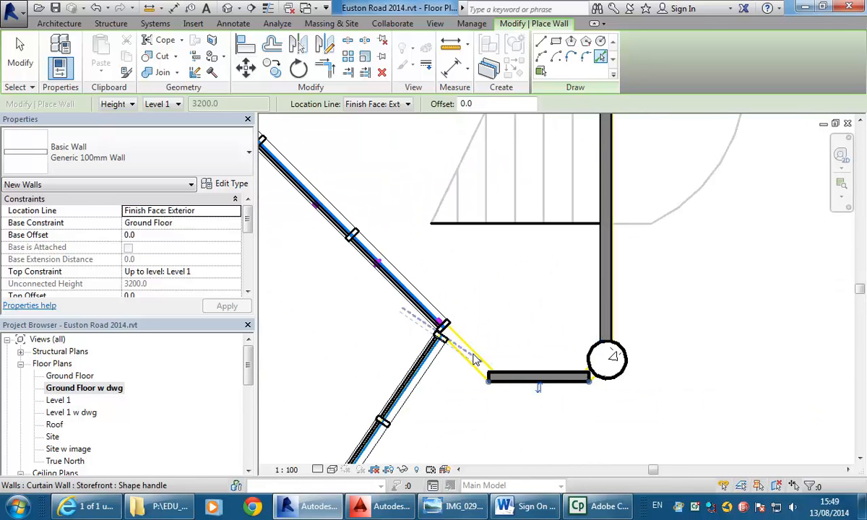
# Place 100mm walls on the diagonal segment meeting the curtain wall and the short angled segment at the lower column, and end wall placement
pyautogui.click(446, 326)
pyautogui.scroll(3, 610, 394)
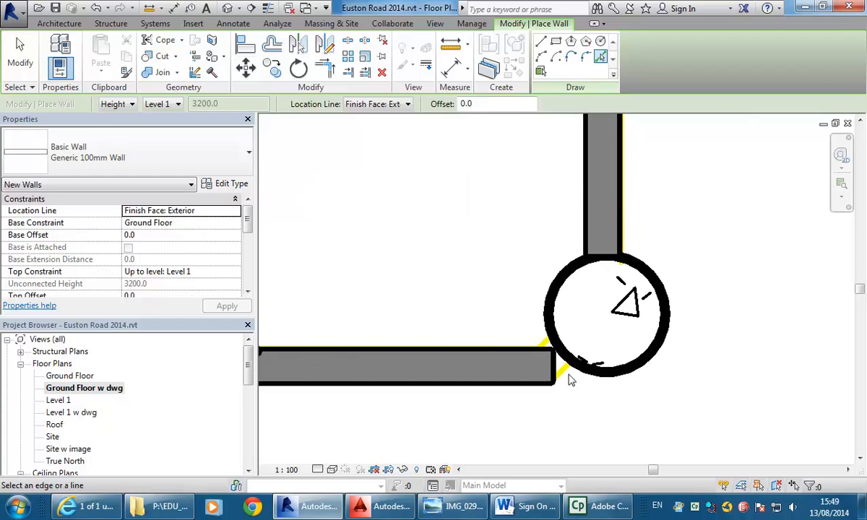
pyautogui.click(565, 379)
pyautogui.scroll(-3, 387, 235)
pyautogui.moveTo(388, 235); pyautogui.dragTo(507, 327, button='middle')
pyautogui.press('Escape')
pyautogui.press('Escape')
pyautogui.scroll(-2, 499, 322)
pyautogui.moveTo(619, 289); pyautogui.dragTo(587, 324, button='middle')
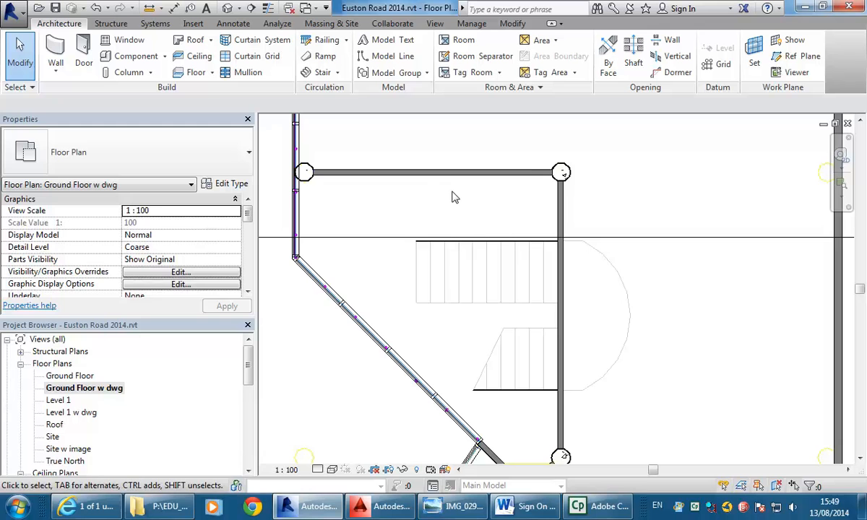
pyautogui.click(338, 73)
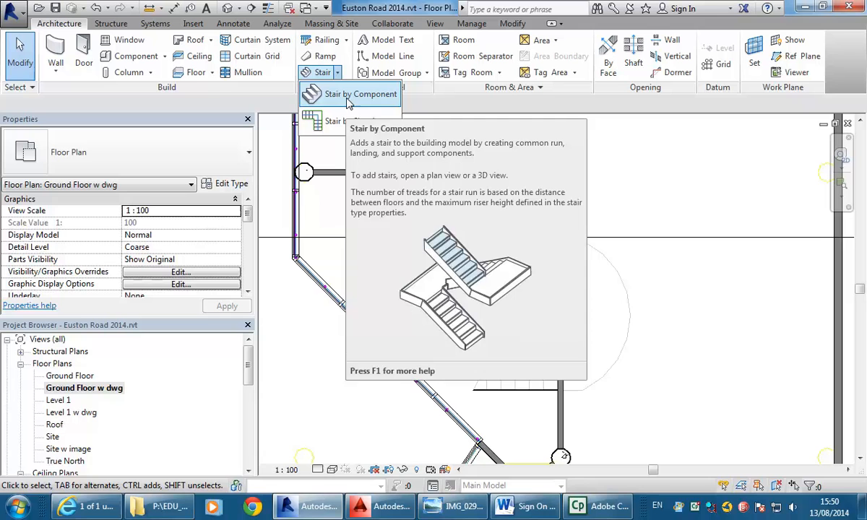
pyautogui.click(349, 97)
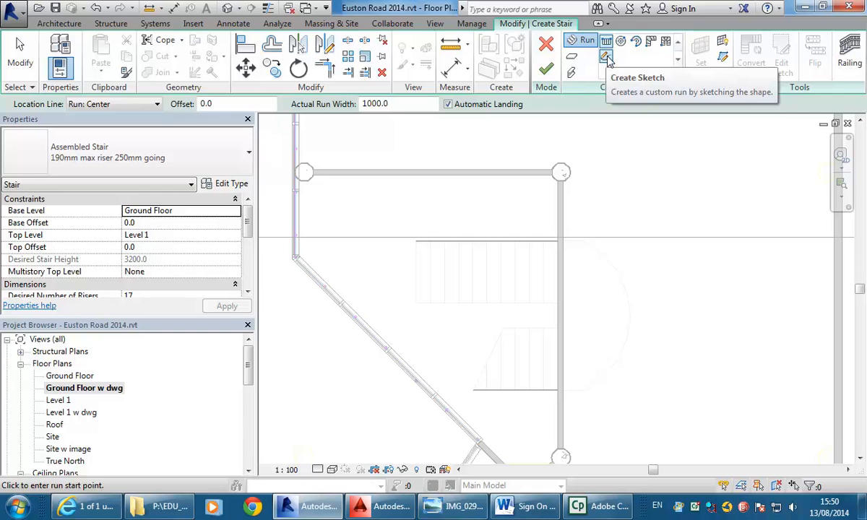
pyautogui.click(546, 45)
# Start a new stair by sketch over the staircase drawn in the Ground Floor w dwg plan
pyautogui.click(337, 72)
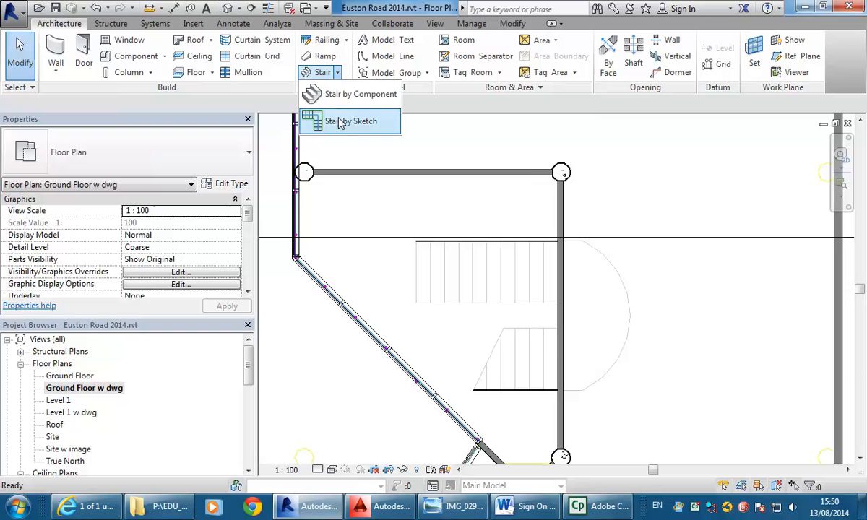
pyautogui.click(339, 122)
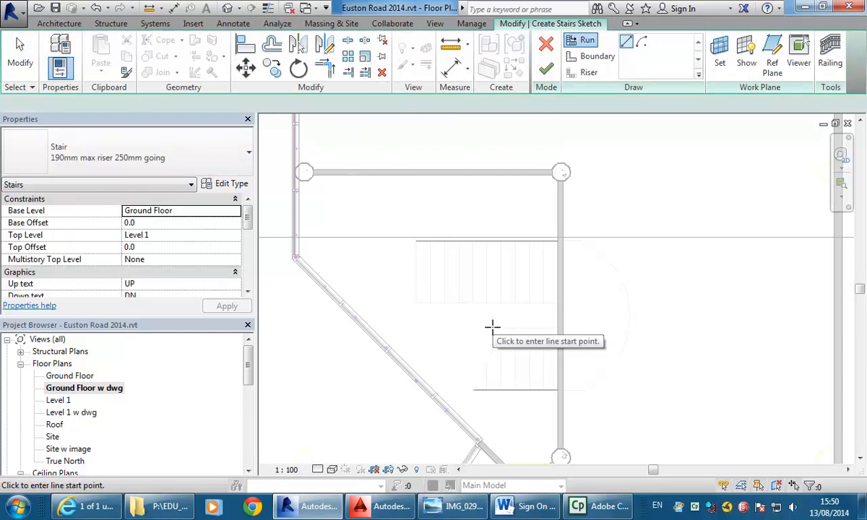
pyautogui.scroll(2, 498, 330)
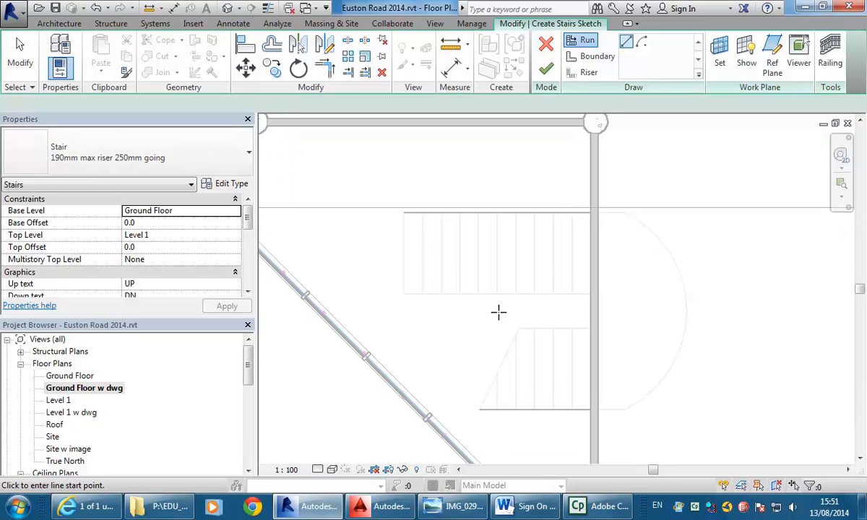
pyautogui.scroll(1, 486, 307)
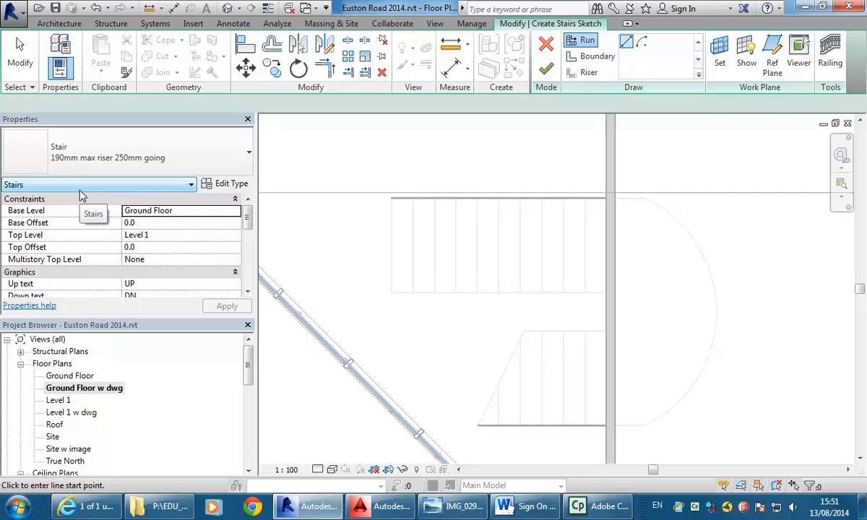
# Review the new stair's base level, top level and desired number of risers in its properties
pyautogui.moveTo(246, 217)
pyautogui.mouseDown()
pyautogui.moveTo(247, 226)
pyautogui.moveTo(247, 219)
pyautogui.mouseUp()
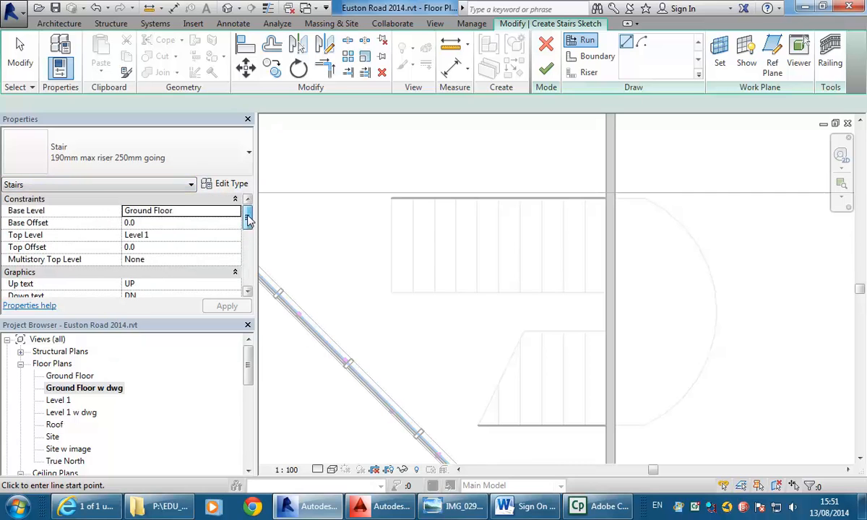
pyautogui.click(191, 210)
pyautogui.click(191, 209)
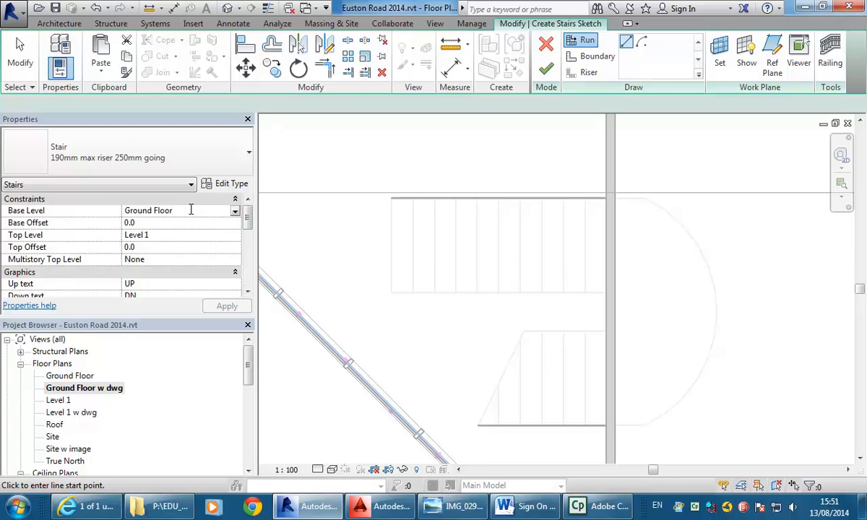
pyautogui.click(183, 236)
pyautogui.click(191, 211)
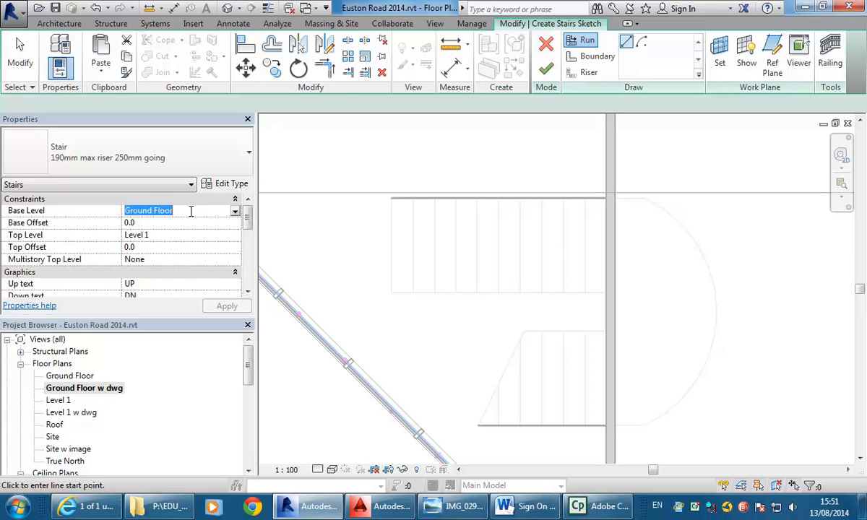
pyautogui.click(185, 236)
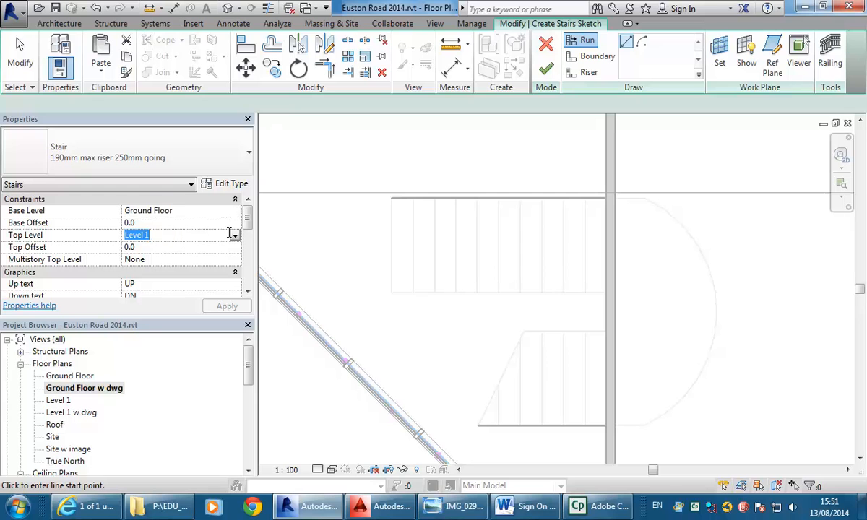
pyautogui.moveTo(248, 221); pyautogui.dragTo(244, 257)
pyautogui.click(164, 237)
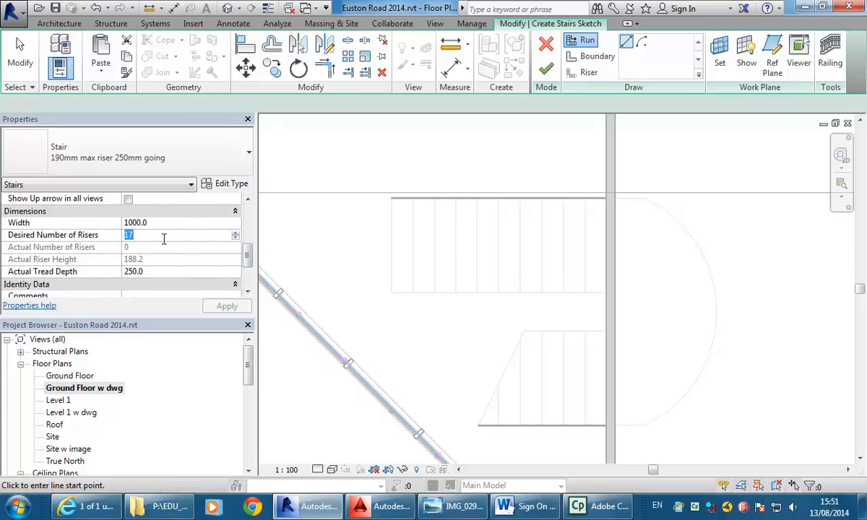
# Switch to Windows Photo Viewer and browse the site photos for views of the staircase and its steps
pyautogui.click(434, 508)
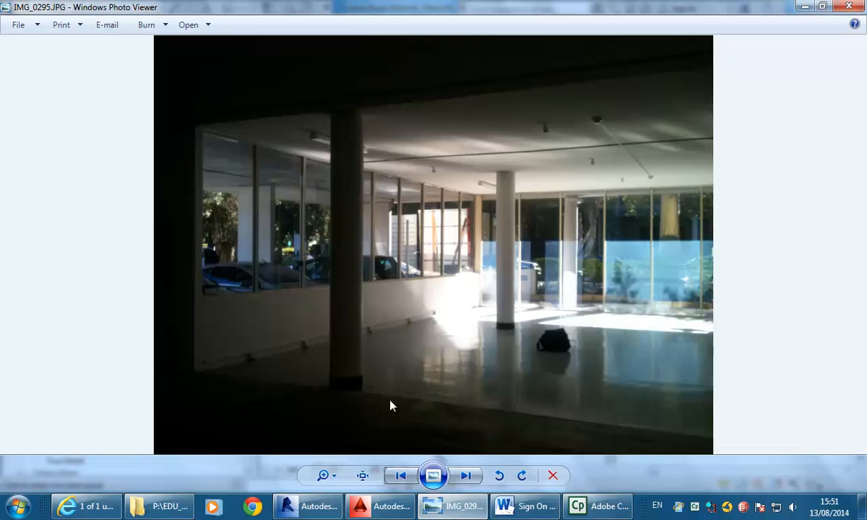
pyautogui.click(394, 480)
pyautogui.click(394, 480)
pyautogui.click(394, 481)
pyautogui.click(395, 482)
pyautogui.click(395, 482)
pyautogui.click(395, 482)
pyautogui.click(395, 482)
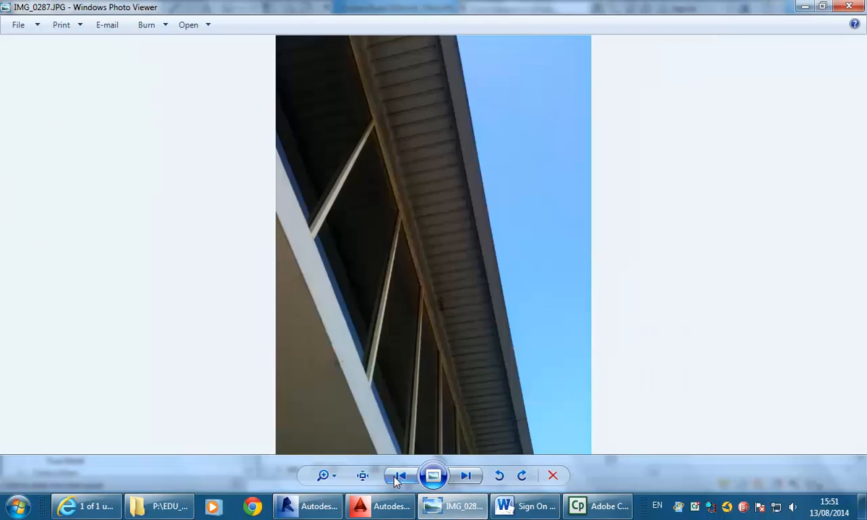
pyautogui.click(395, 481)
pyautogui.click(395, 481)
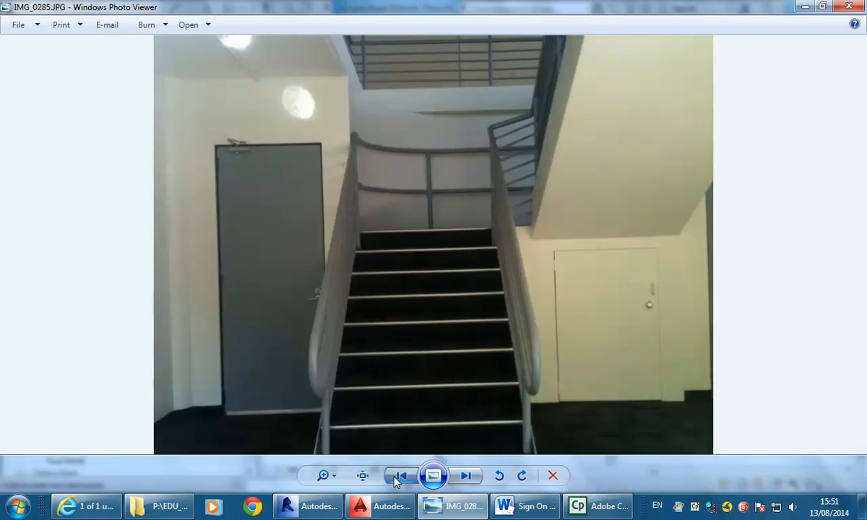
pyautogui.click(395, 482)
pyautogui.click(396, 482)
pyautogui.click(395, 481)
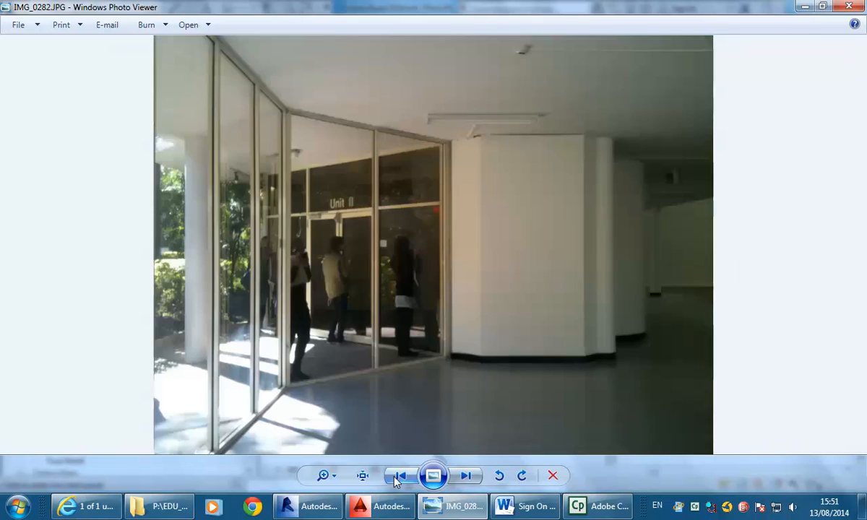
pyautogui.click(395, 481)
pyautogui.click(395, 482)
pyautogui.click(396, 482)
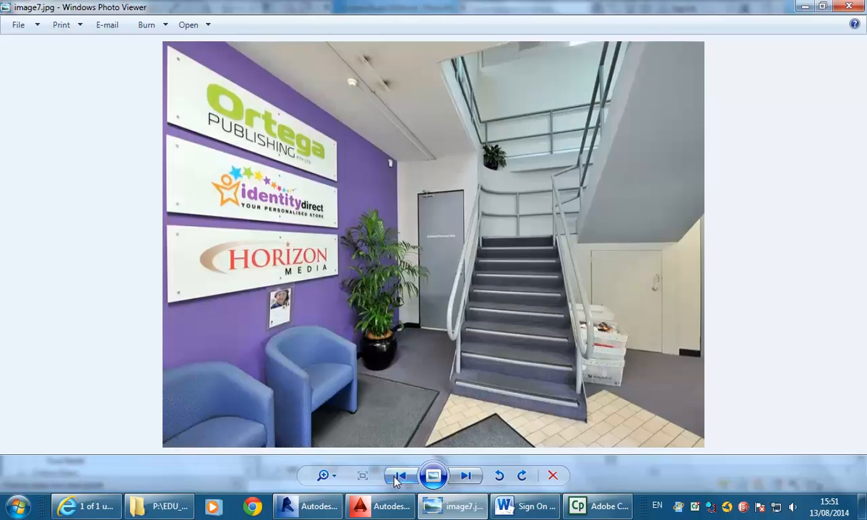
pyautogui.click(395, 482)
pyautogui.click(395, 482)
pyautogui.click(395, 482)
pyautogui.click(395, 482)
pyautogui.click(395, 482)
pyautogui.click(395, 481)
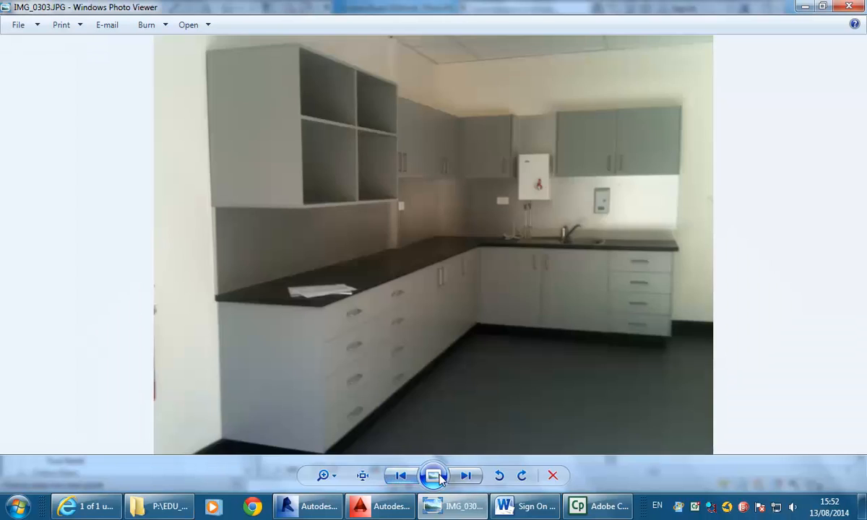
pyautogui.click(400, 476)
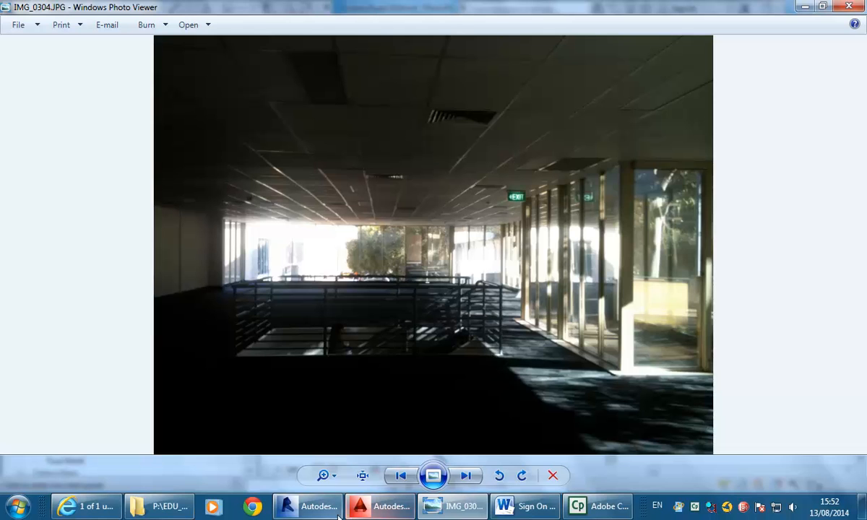
# Switch to the Euston Rd Building 2014 drawing in AutoCAD and examine the risers in the staircase section
pyautogui.click(363, 505)
pyautogui.moveTo(403, 384); pyautogui.dragTo(395, 301, button='middle')
pyautogui.scroll(10, 394, 304)
pyautogui.scroll(2, 325, 280)
pyautogui.moveTo(327, 282)
pyautogui.mouseDown(button='middle')
pyautogui.moveTo(316, 236)
pyautogui.moveTo(324, 288)
pyautogui.moveTo(309, 289)
pyautogui.mouseUp(button='middle')
pyautogui.scroll(2, 309, 289)
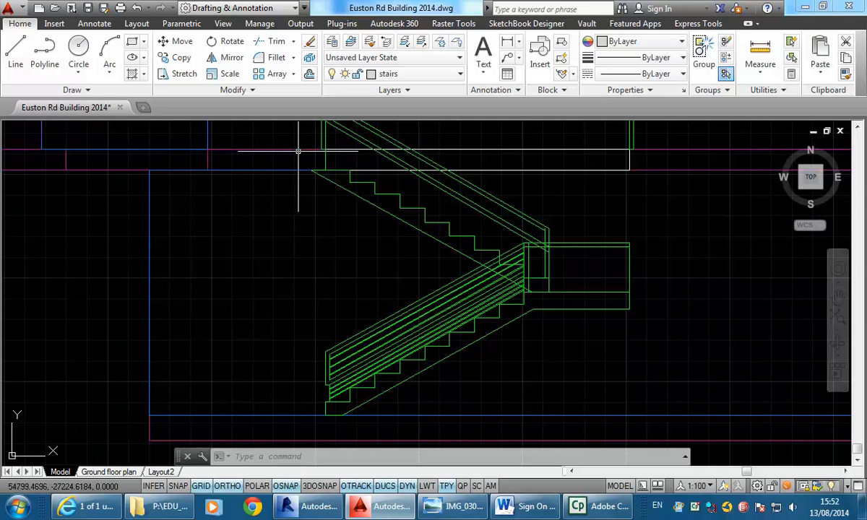
# Return to the Revit stair sketch and set the desired number of risers to 19
pyautogui.click(320, 506)
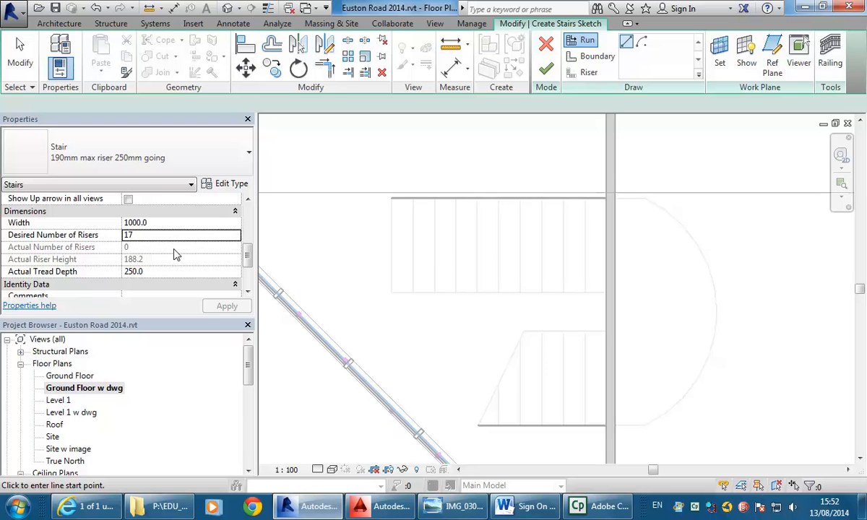
pyautogui.click(153, 235)
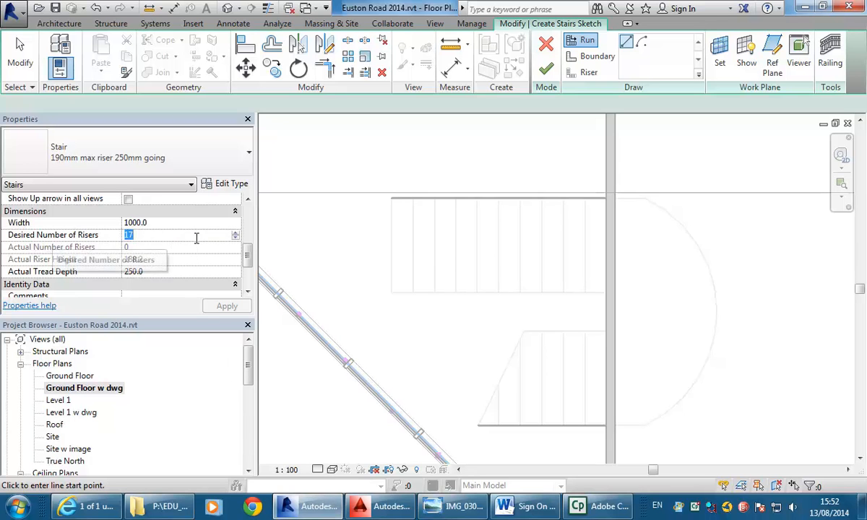
pyautogui.click(236, 233)
pyautogui.click(235, 232)
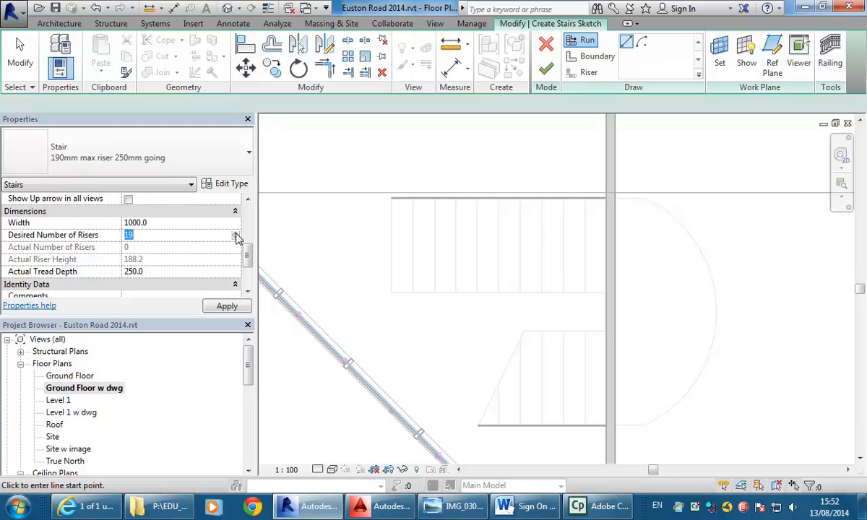
pyautogui.click(186, 221)
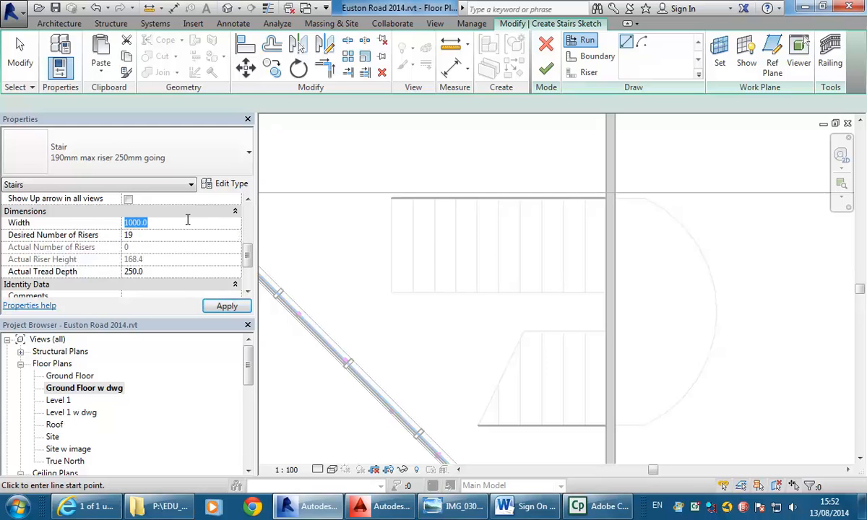
# Measure the width of the upper stair flight between its two drawn edges, and clear the measurement
pyautogui.click(453, 46)
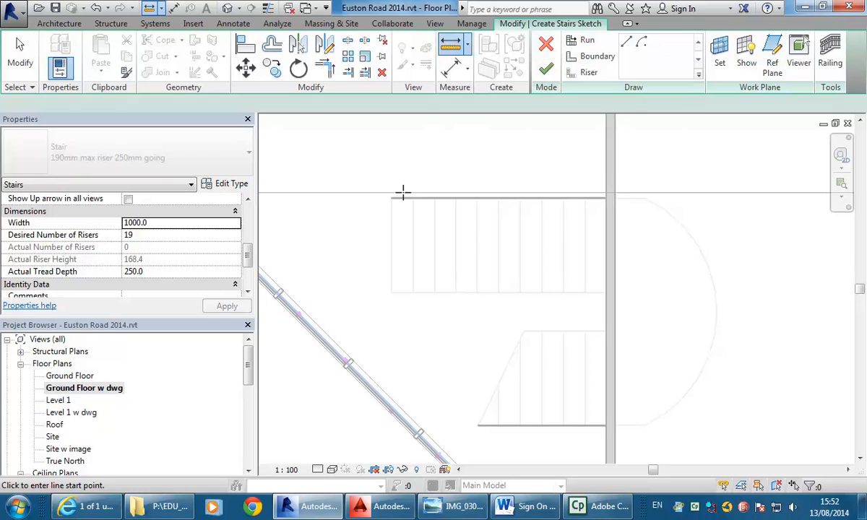
pyautogui.click(391, 293)
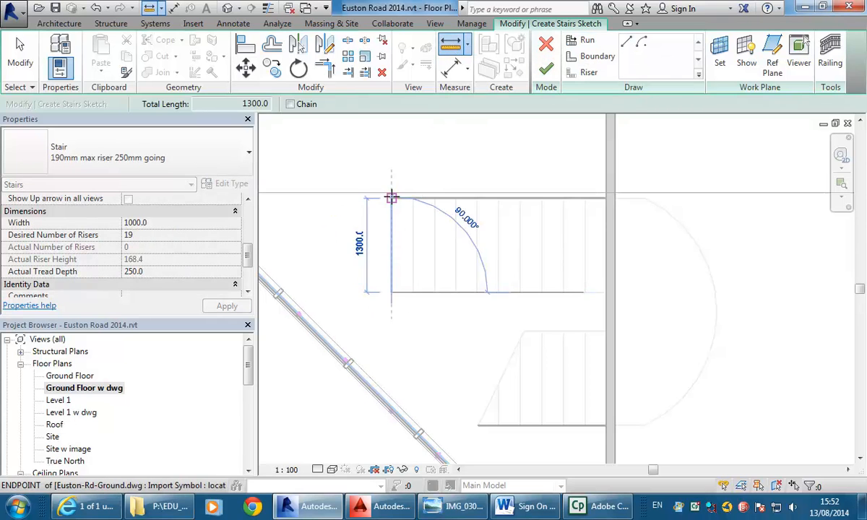
pyautogui.click(391, 197)
pyautogui.click(391, 197)
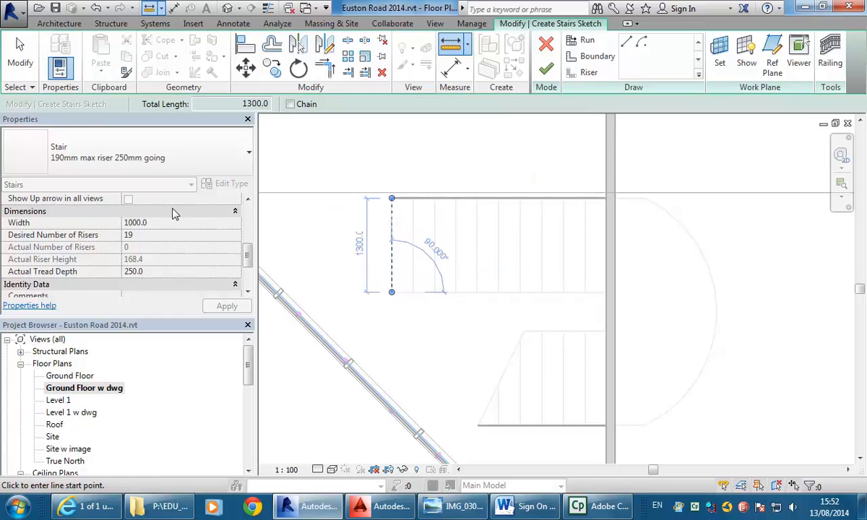
pyautogui.rightClick(388, 162)
pyautogui.click(408, 165)
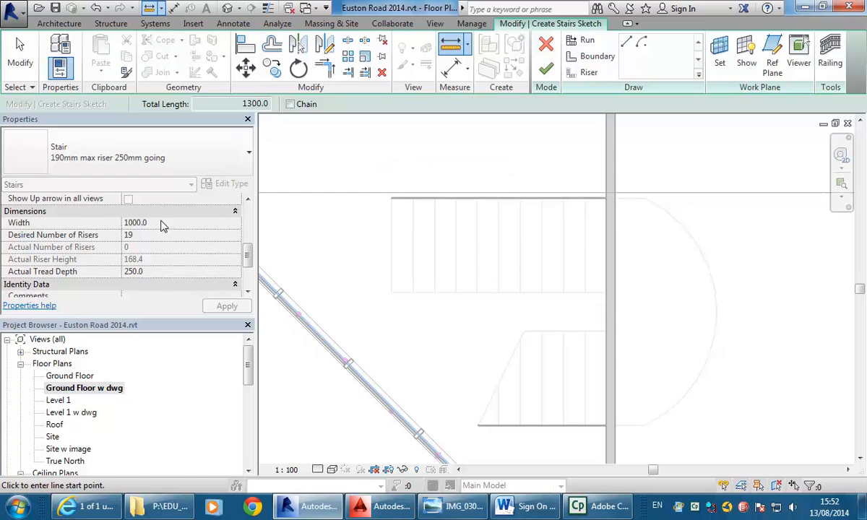
# End the measurement and set the stair width to 1300 mm in the instance properties
pyautogui.rightClick(428, 146)
pyautogui.click(439, 144)
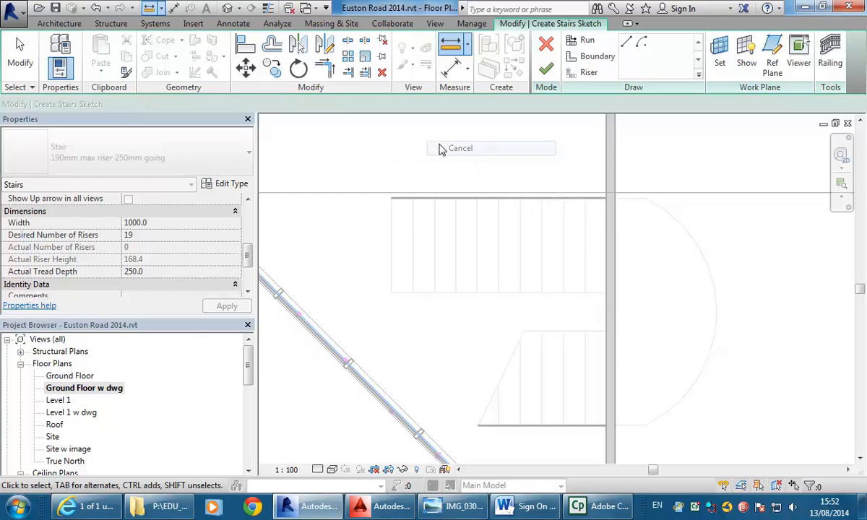
pyautogui.click(177, 223)
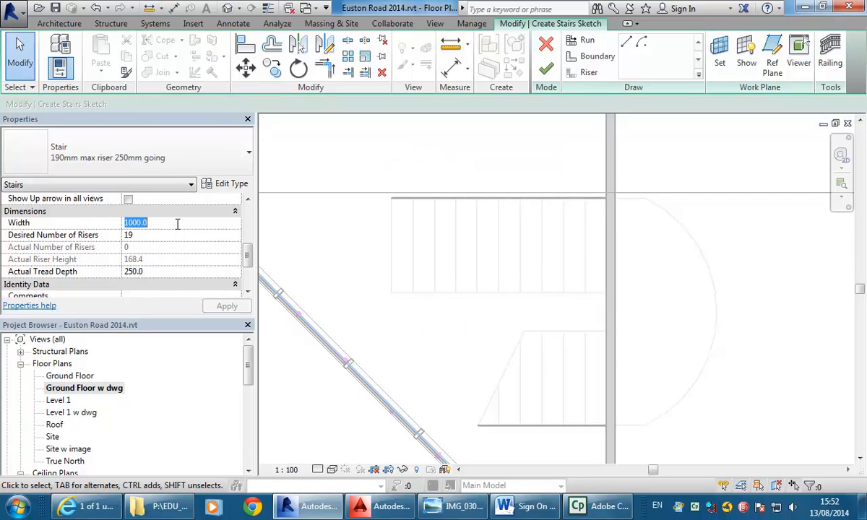
pyautogui.write('1300')
pyautogui.press('Return')
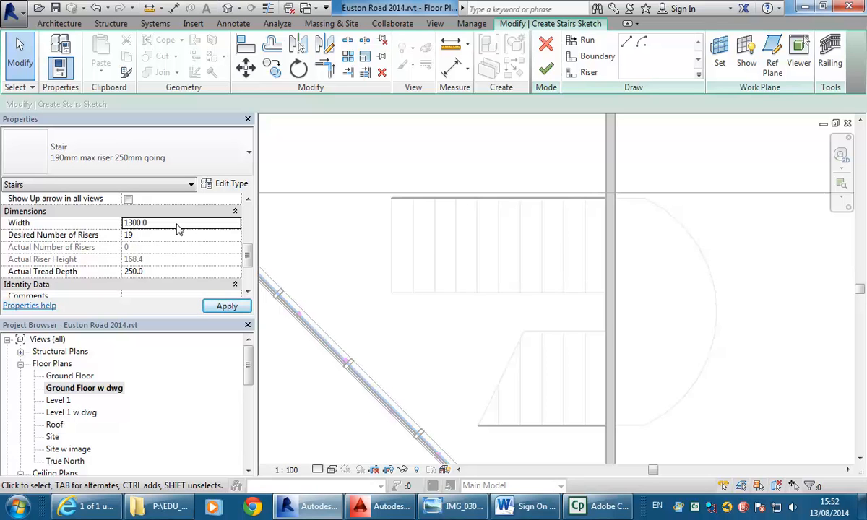
pyautogui.click(225, 307)
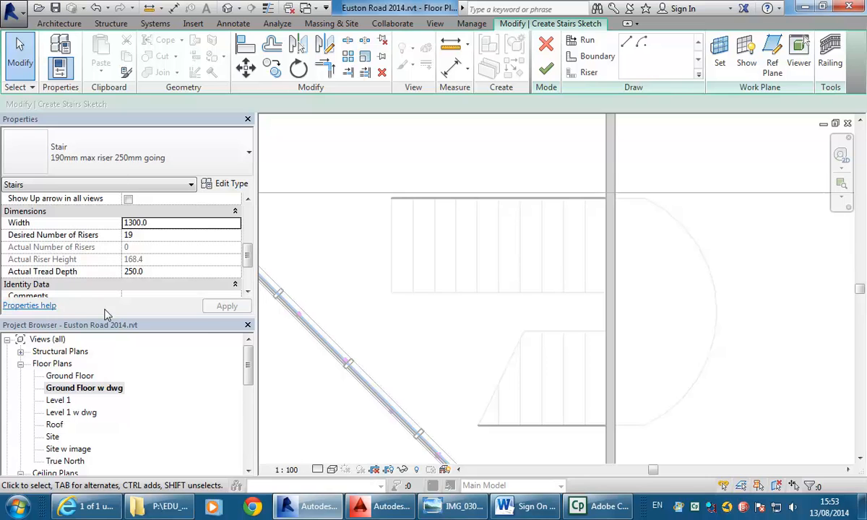
# Try sketching a straight run along the upper flight's centreline, about 2978 mm from its open end to the wall
pyautogui.click(580, 42)
pyautogui.click(580, 44)
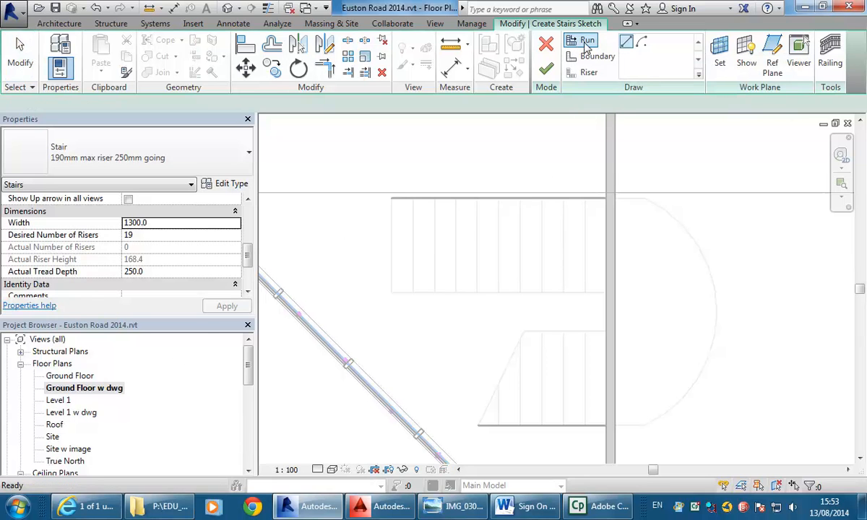
pyautogui.click(391, 247)
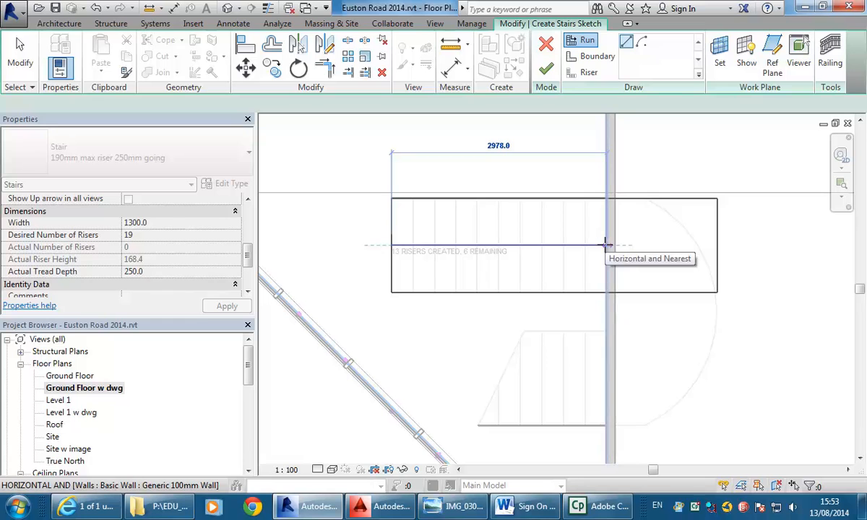
pyautogui.click(605, 244)
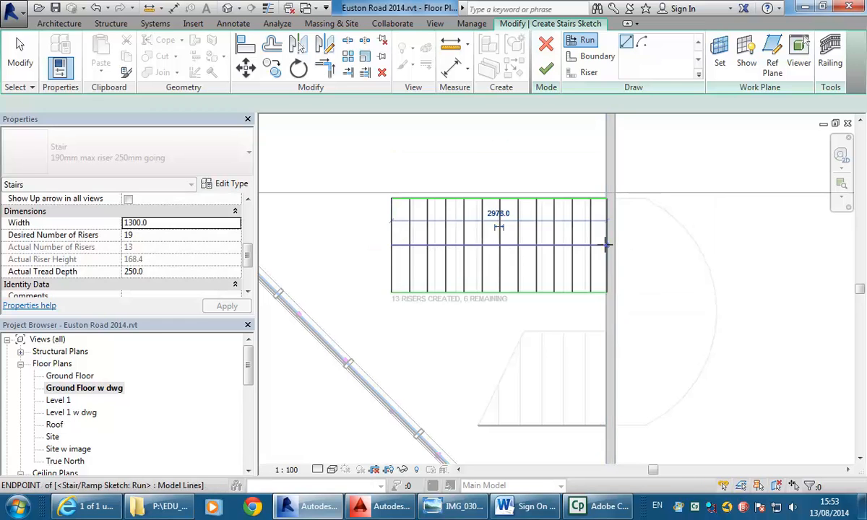
pyautogui.scroll(1, 419, 171)
pyautogui.scroll(1, 418, 171)
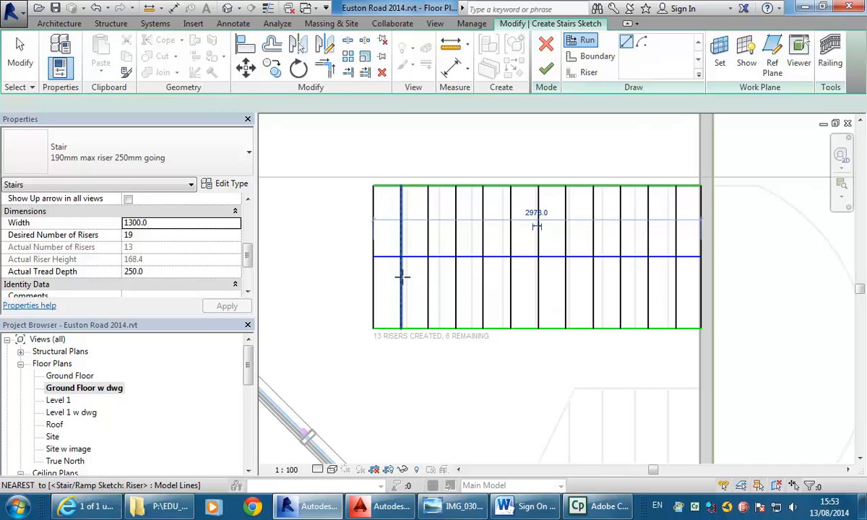
# Measure the depth of the upper flight's first tread on the underlying drawing, and clear the measurement
pyautogui.click(450, 44)
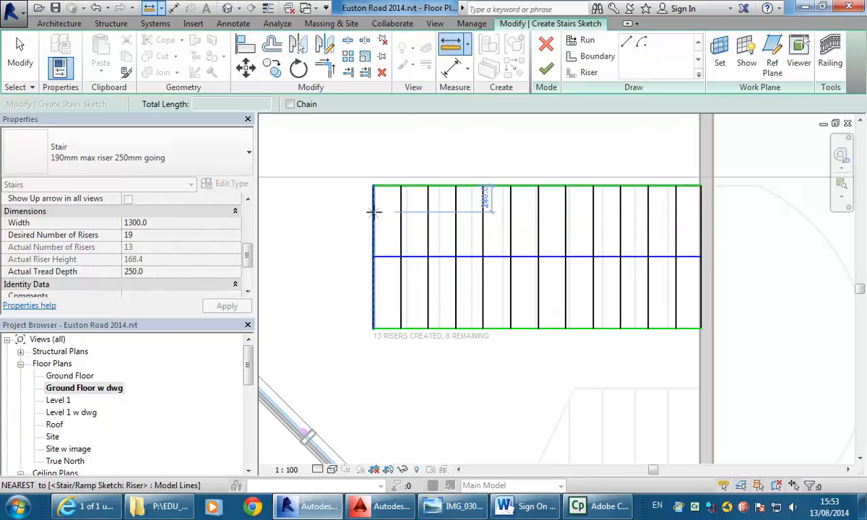
pyautogui.click(406, 212)
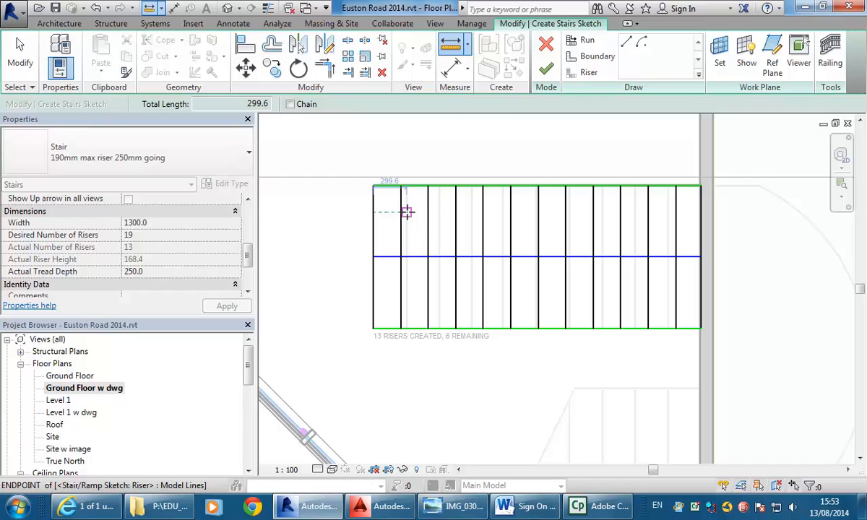
pyautogui.rightClick(341, 125)
pyautogui.rightClick(393, 145)
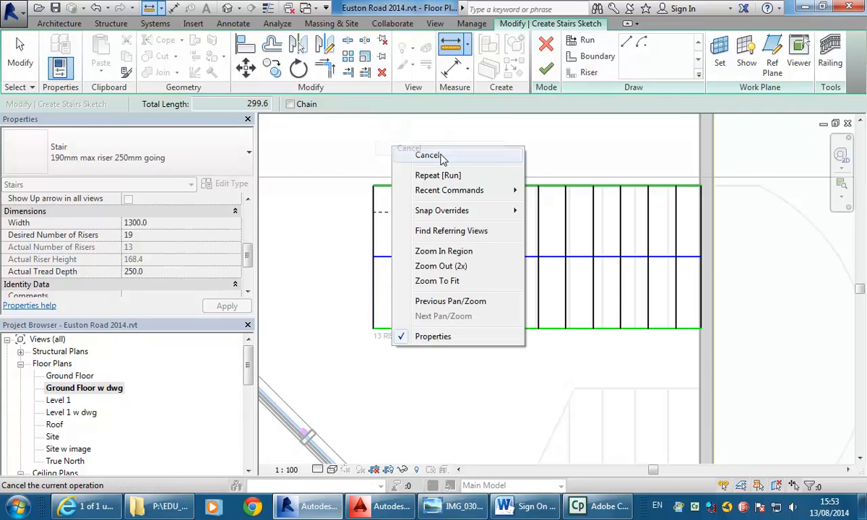
pyautogui.click(441, 157)
pyautogui.moveTo(408, 143); pyautogui.dragTo(400, 183, button='middle')
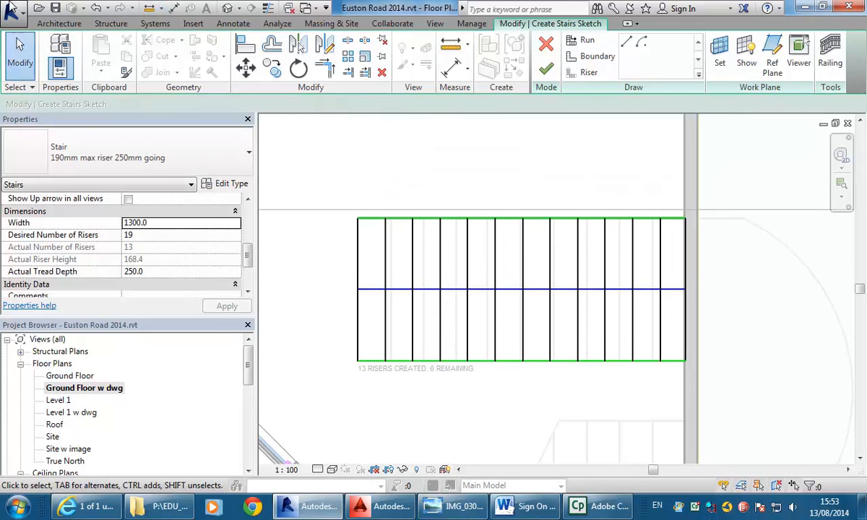
# Undo the sketched run and set the stair's actual tread depth to 300 mm
pyautogui.click(96, 8)
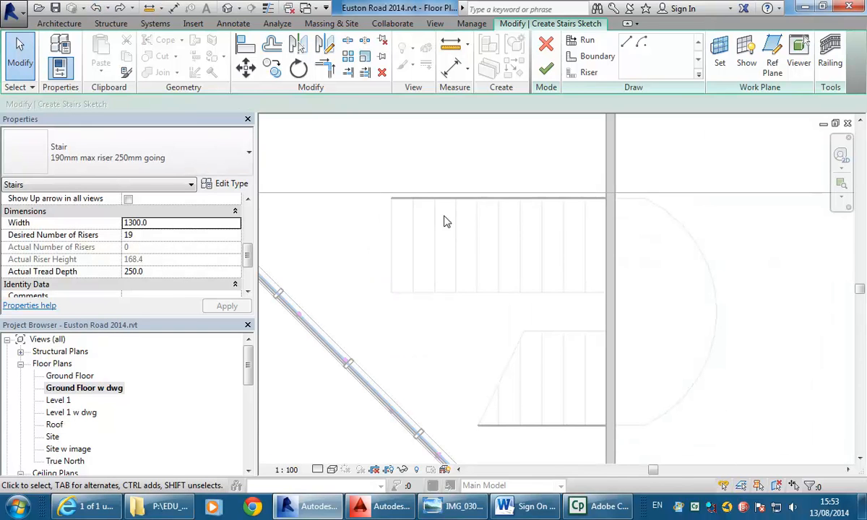
pyautogui.click(158, 274)
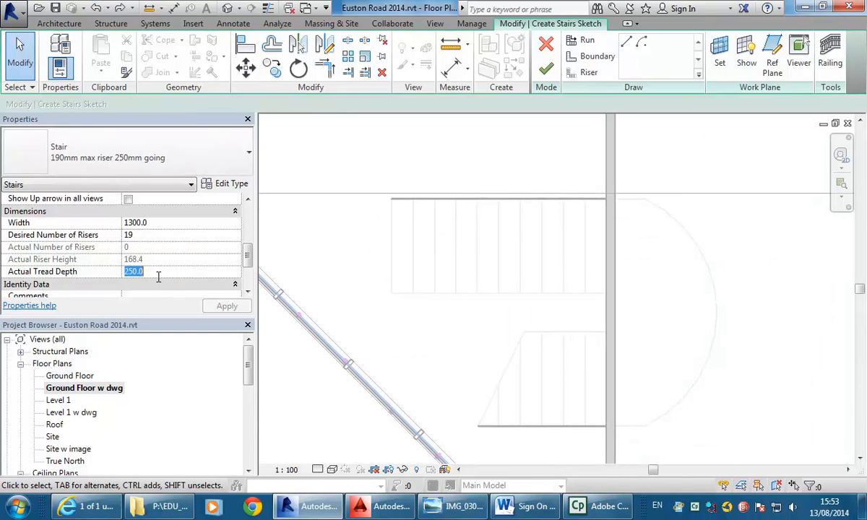
pyautogui.write('300.0')
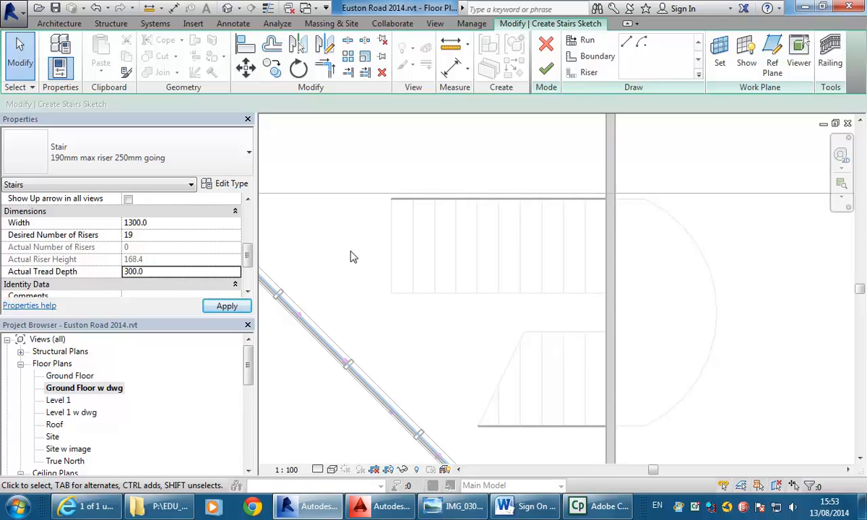
# Sketch the upper straight run along the flight's centreline, about 2978 mm from its open end to the wall face
pyautogui.click(582, 40)
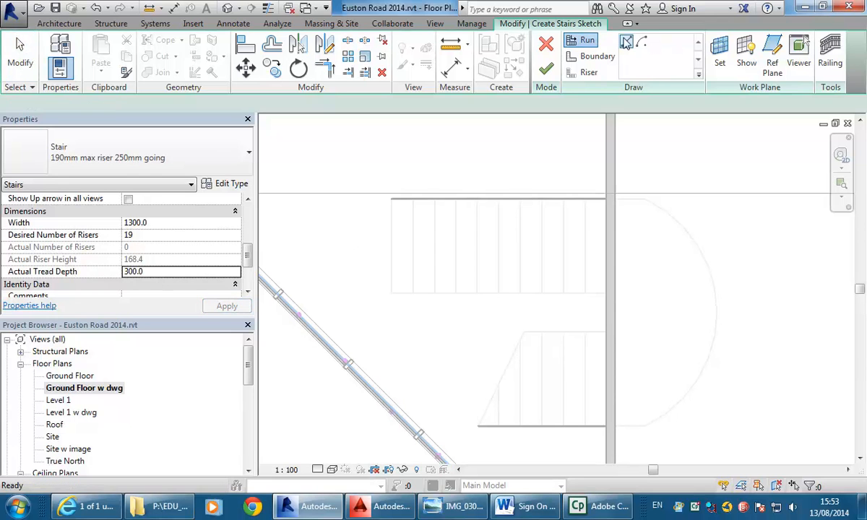
pyautogui.click(391, 247)
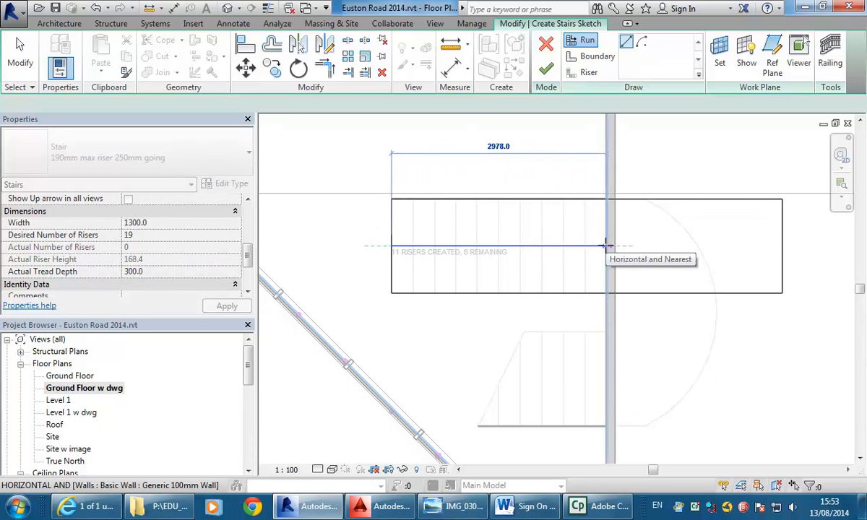
pyautogui.click(605, 246)
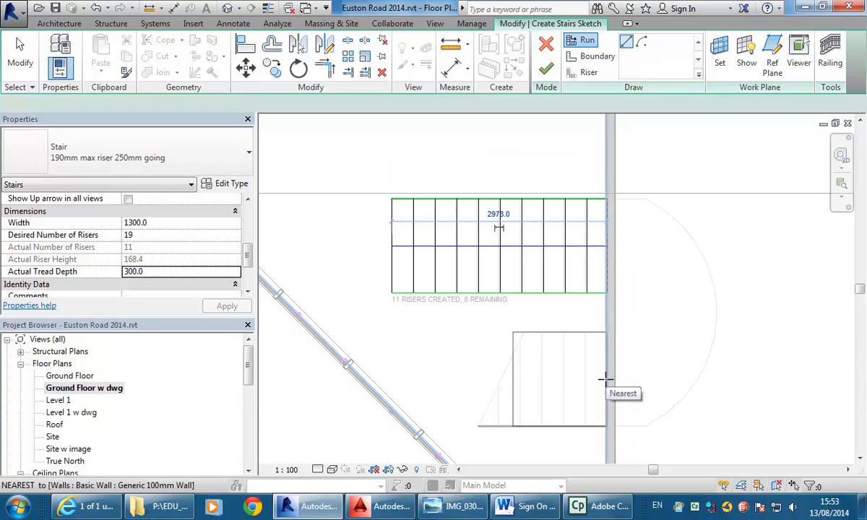
pyautogui.scroll(2, 605, 375)
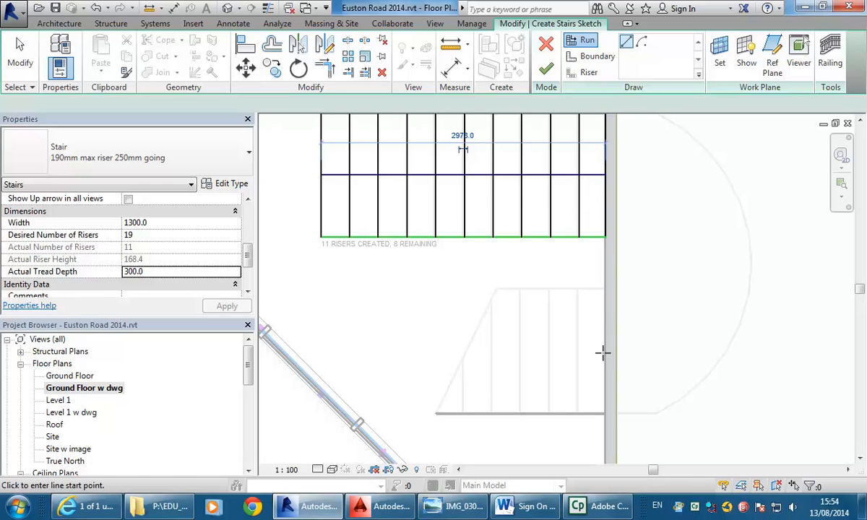
pyautogui.click(603, 352)
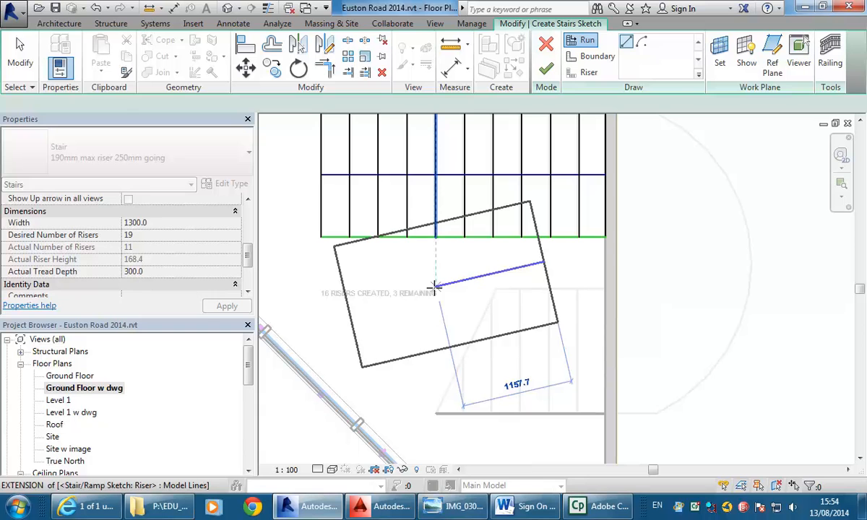
pyautogui.press('Escape')
# Draw a horizontal reference plane from the midpoint of a lower-flight tread line across the wall and landing
pyautogui.scroll(-1, 481, 339)
pyautogui.scroll(1, 478, 350)
pyautogui.scroll(-1, 538, 353)
pyautogui.moveTo(545, 365); pyautogui.dragTo(540, 363, button='middle')
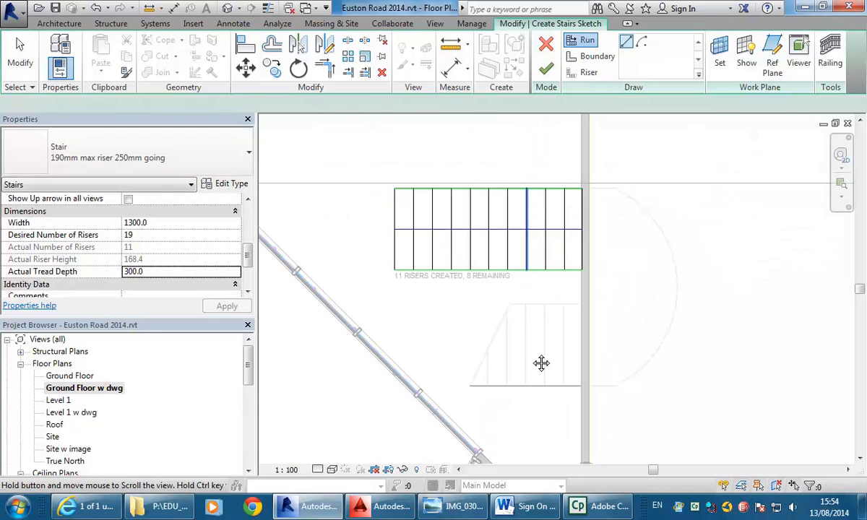
pyautogui.scroll(2, 590, 350)
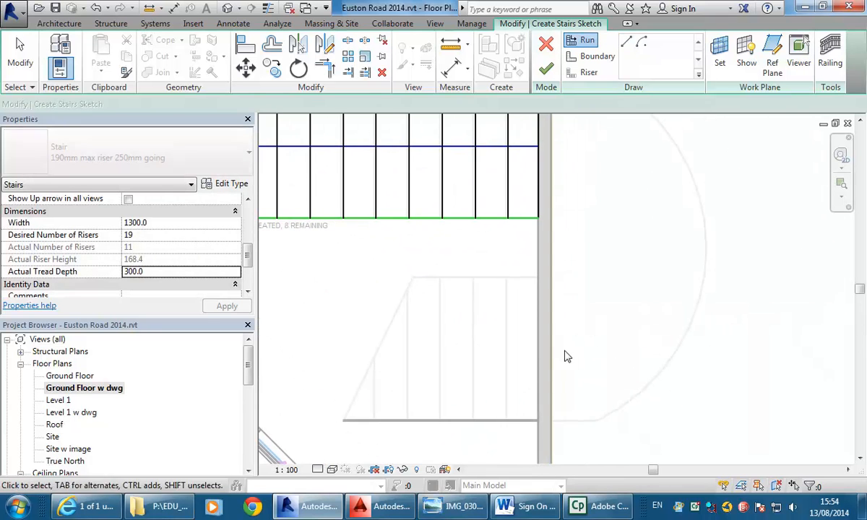
pyautogui.moveTo(659, 241); pyautogui.dragTo(644, 265, button='middle')
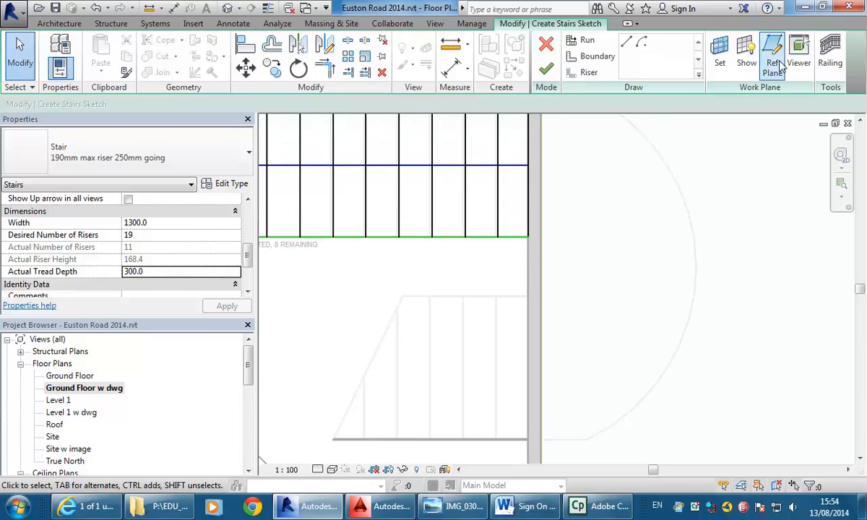
pyautogui.scroll(-1, 648, 262)
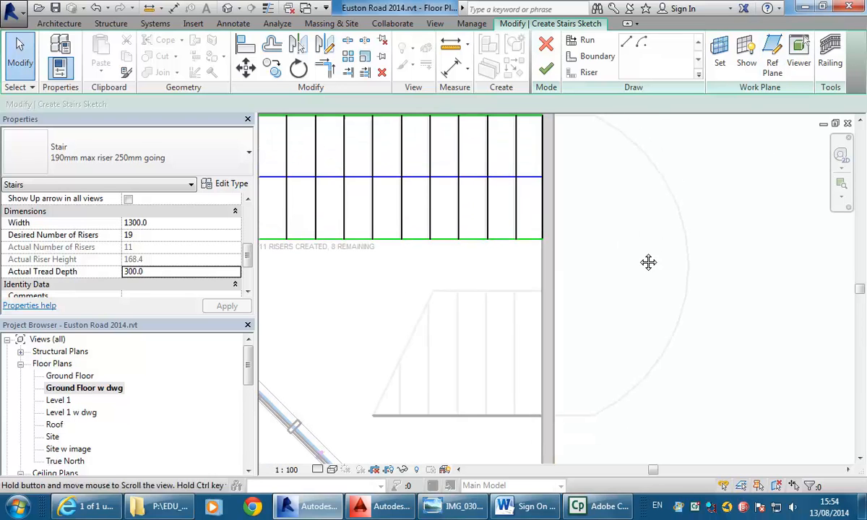
pyautogui.click(772, 56)
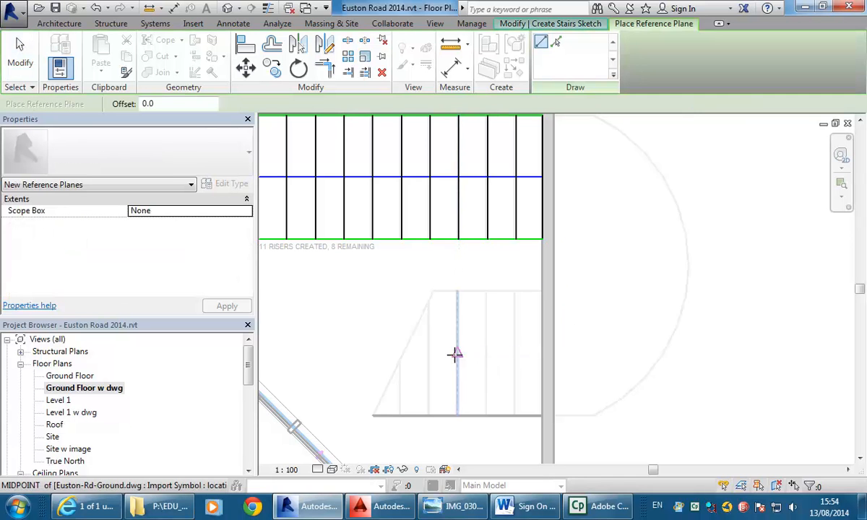
pyautogui.click(455, 353)
pyautogui.click(707, 353)
pyautogui.rightClick(720, 229)
pyautogui.click(736, 236)
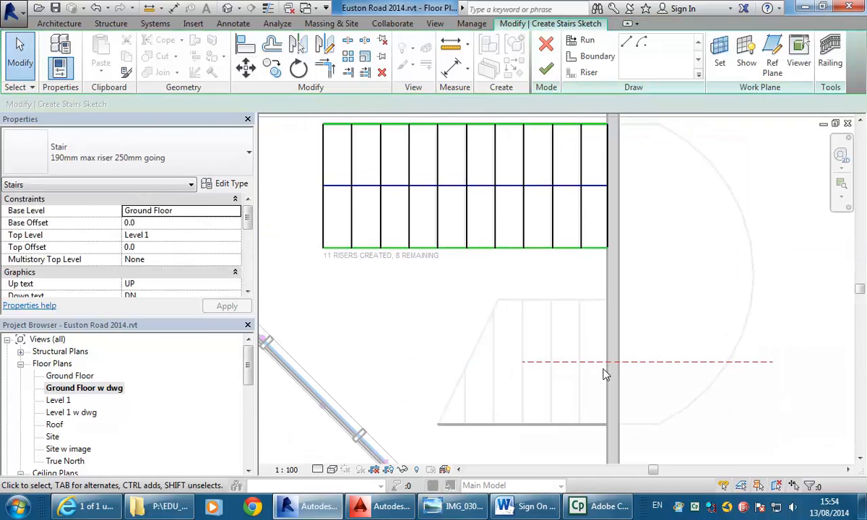
# Extend the reference plane's open-side end past the start of the lower flight
pyautogui.click(540, 362)
pyautogui.moveTo(522, 362); pyautogui.dragTo(341, 362)
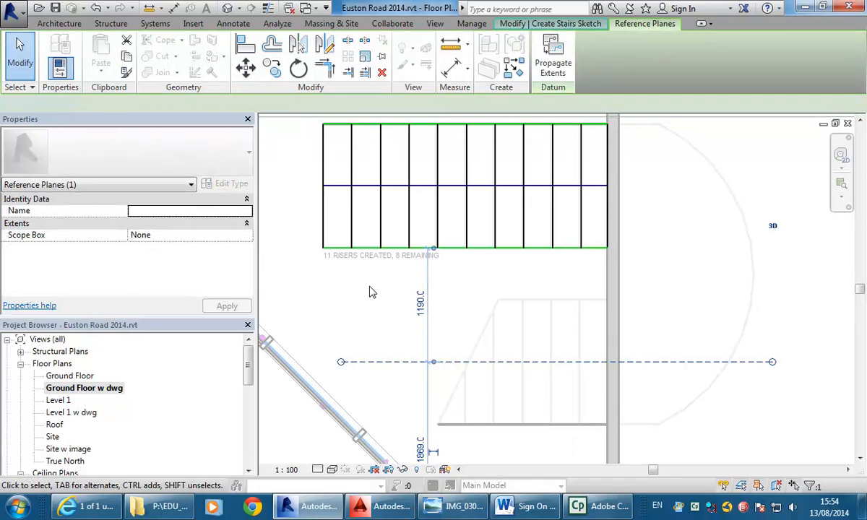
pyautogui.click(353, 271)
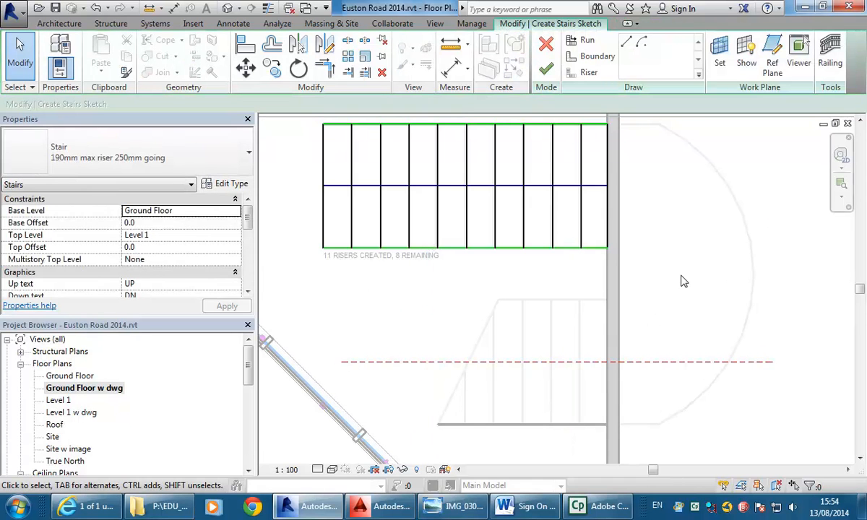
# Sketch the lower run along the reference plane from the wall face outward, using all the remaining risers
pyautogui.click(581, 41)
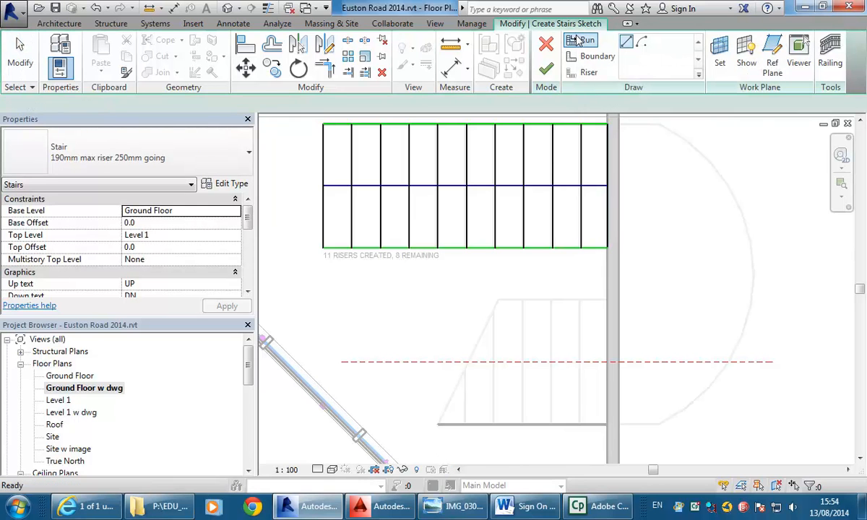
pyautogui.click(605, 362)
pyautogui.scroll(-1, 345, 373)
pyautogui.moveTo(345, 373); pyautogui.dragTo(416, 366, button='middle')
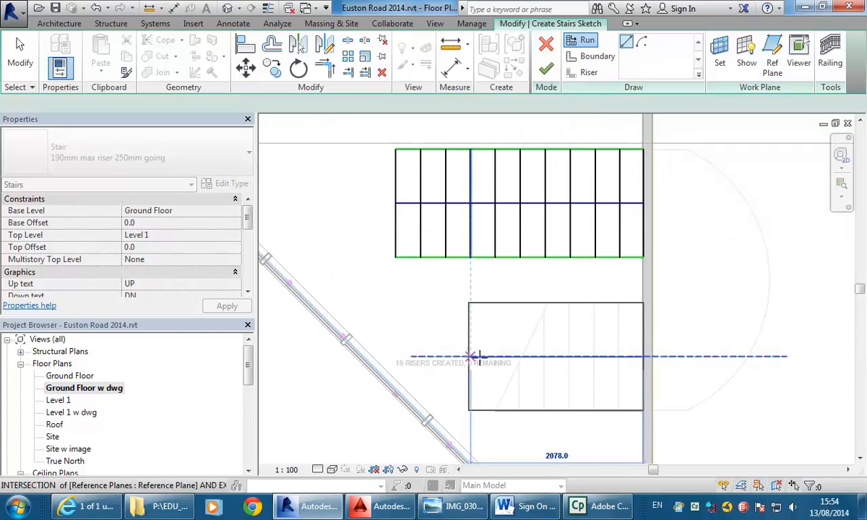
pyautogui.click(310, 356)
pyautogui.scroll(-1, 353, 284)
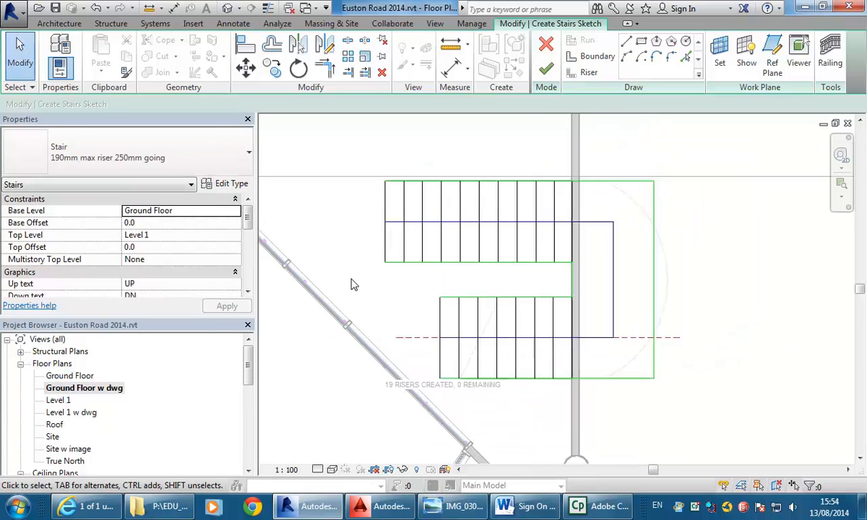
# Browse the site photos to IMG_0285.JPG and examine the staircase and its curved landing railing, then return to the stair sketch
pyautogui.scroll(-1, 354, 284)
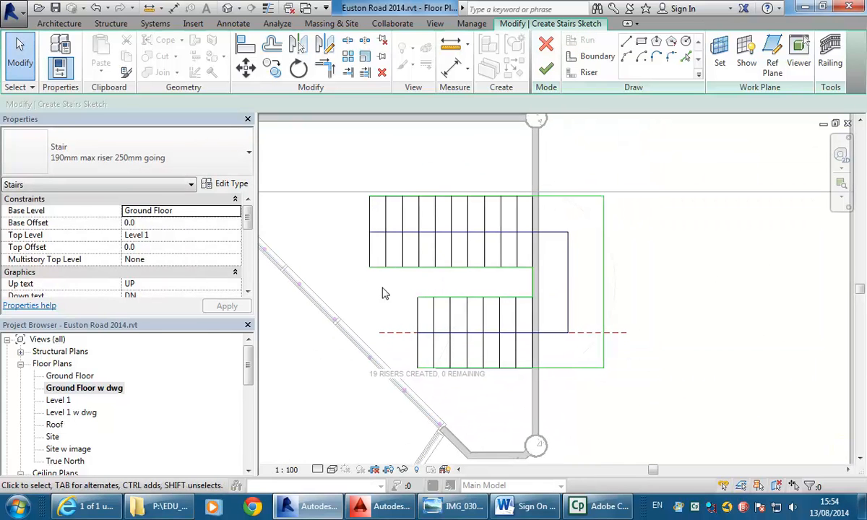
pyautogui.scroll(1, 622, 295)
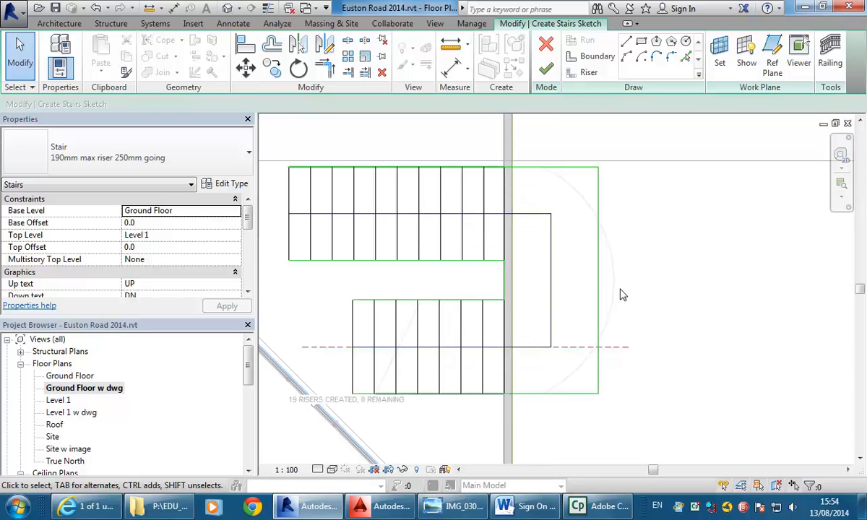
pyautogui.moveTo(631, 299); pyautogui.dragTo(641, 303, button='middle')
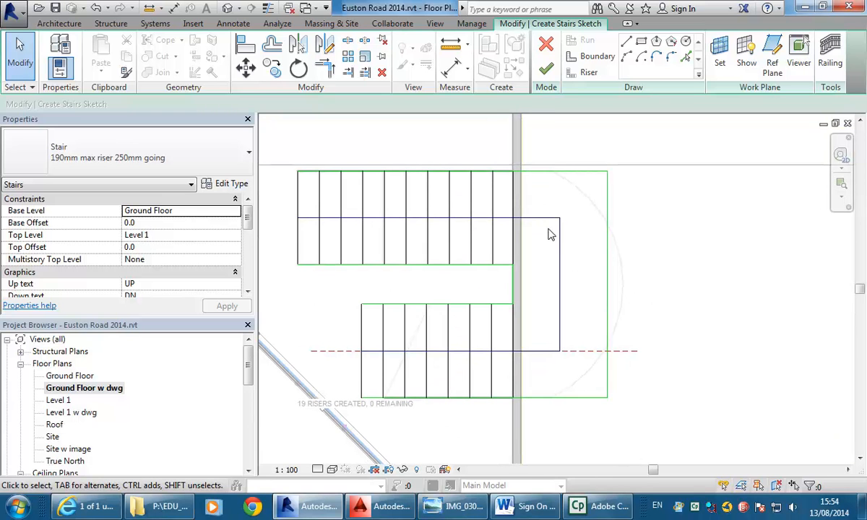
pyautogui.click(454, 505)
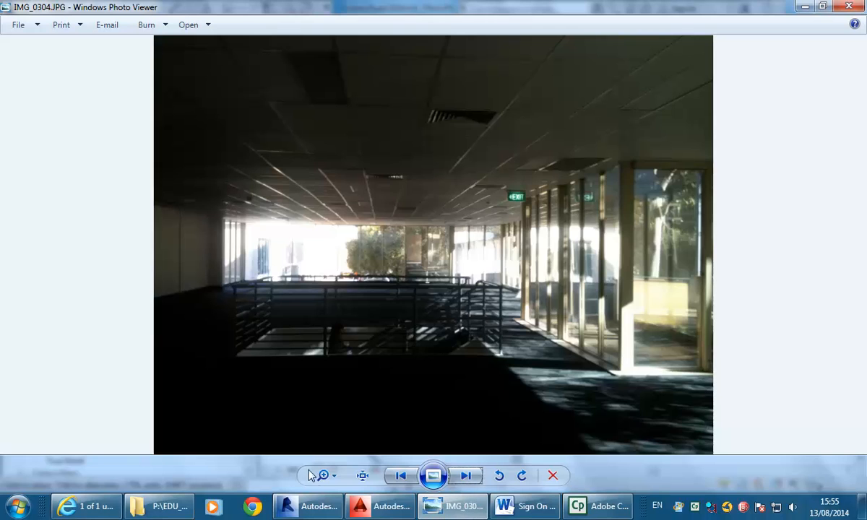
pyautogui.click(466, 475)
pyautogui.click(466, 475)
pyautogui.click(466, 476)
pyautogui.click(465, 475)
pyautogui.click(466, 475)
pyautogui.click(466, 475)
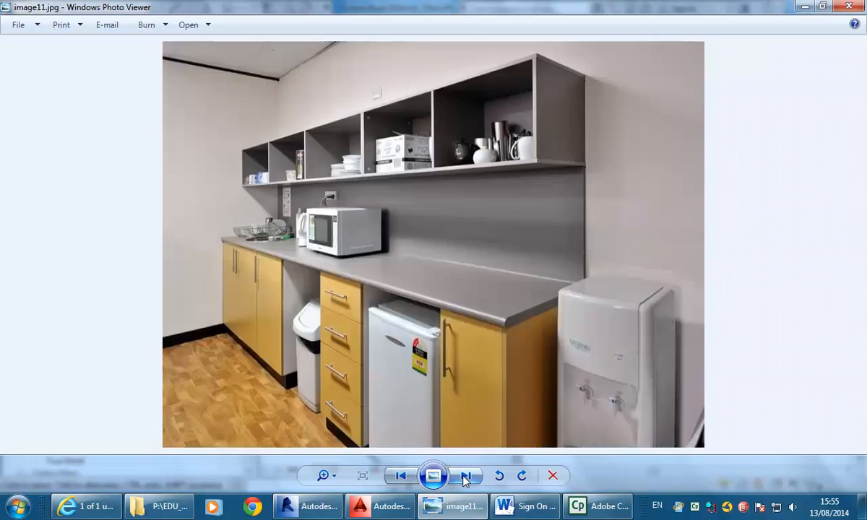
pyautogui.click(394, 475)
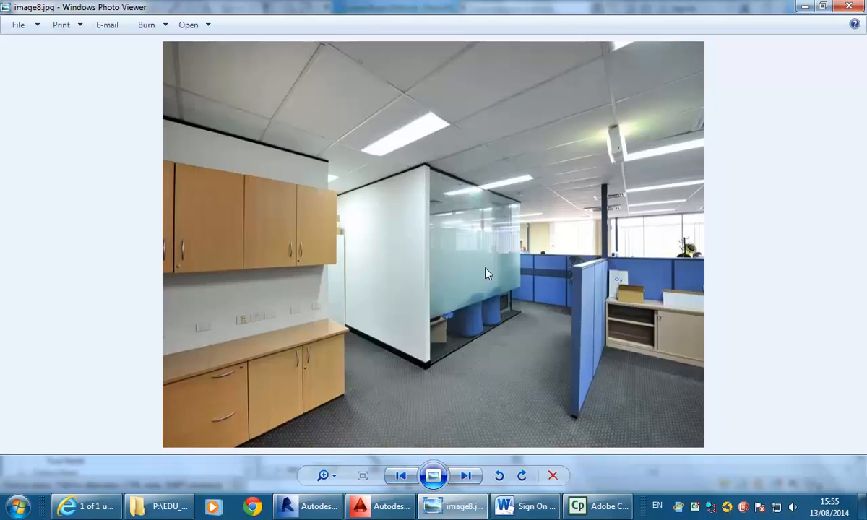
pyautogui.click(466, 475)
pyautogui.click(466, 476)
pyautogui.click(466, 475)
pyautogui.click(466, 476)
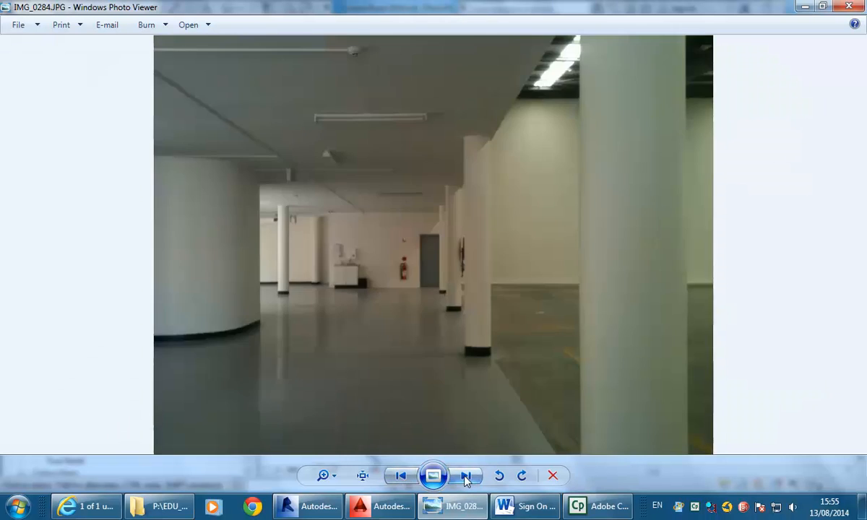
pyautogui.click(466, 476)
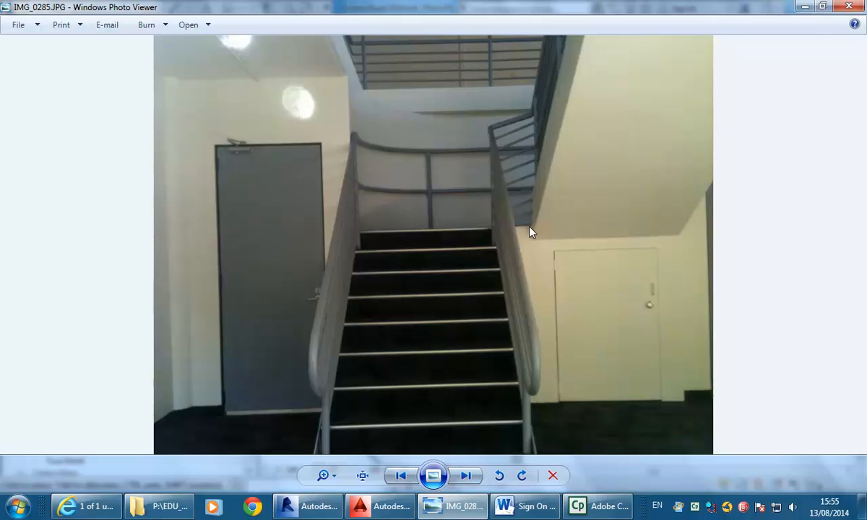
pyautogui.click(804, 8)
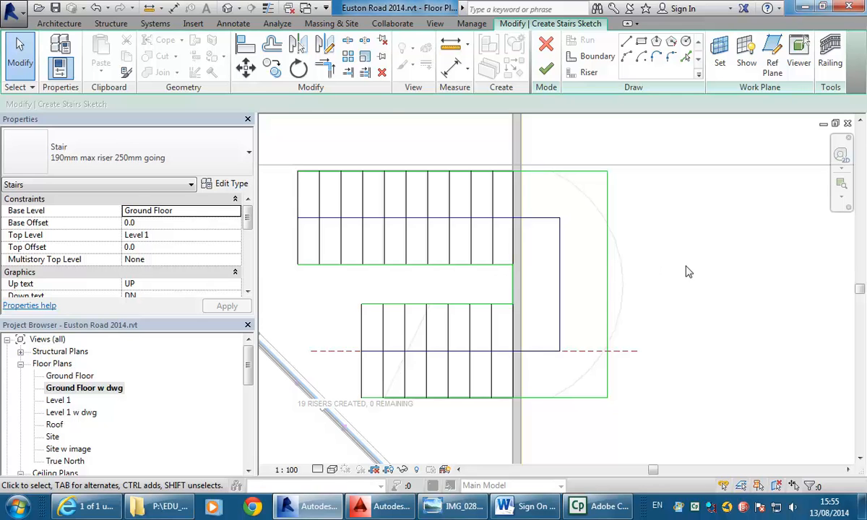
# Replace the landing's straight outer boundary line with a boundary picked from the curved landing edge in the underlying drawing
pyautogui.click(608, 285)
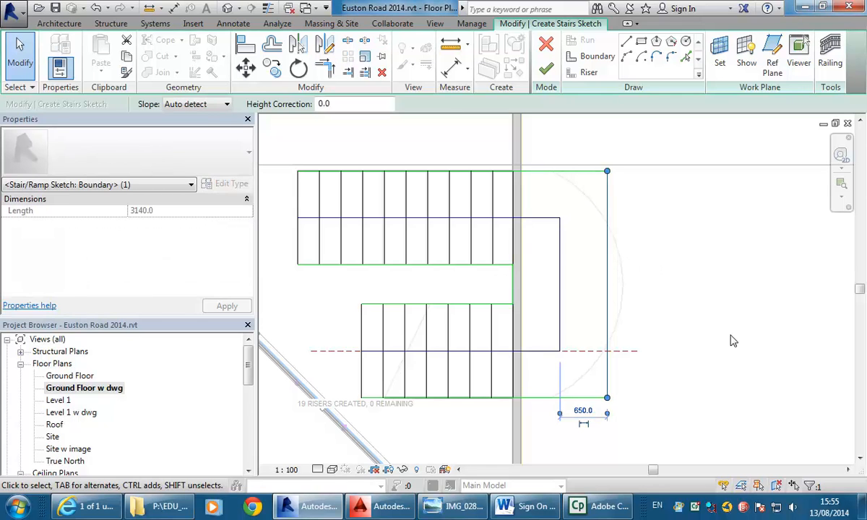
pyautogui.press('Delete')
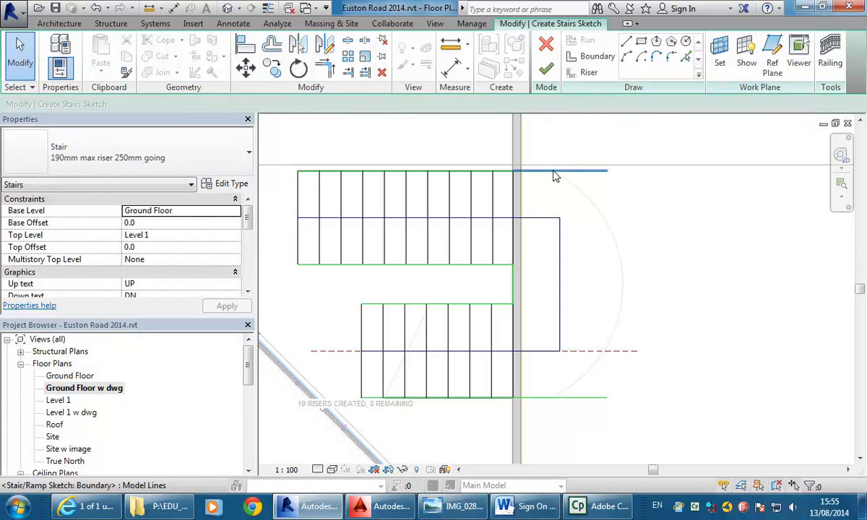
pyautogui.click(587, 57)
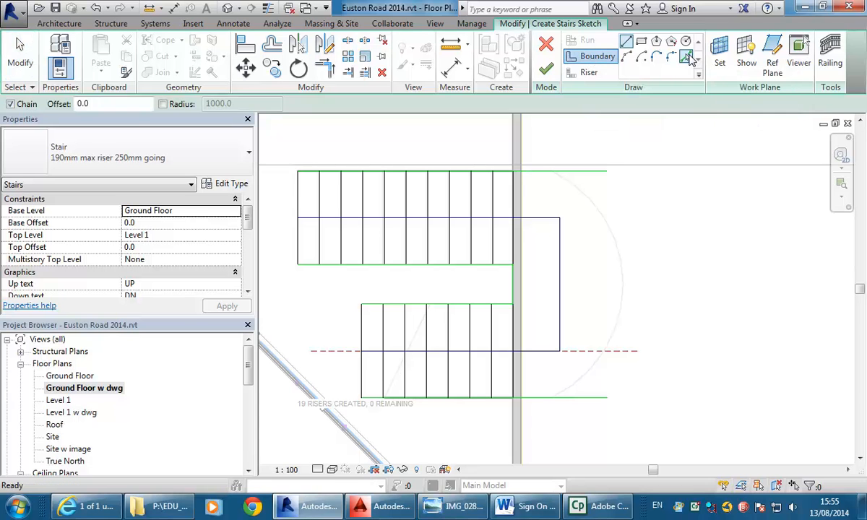
pyautogui.click(686, 58)
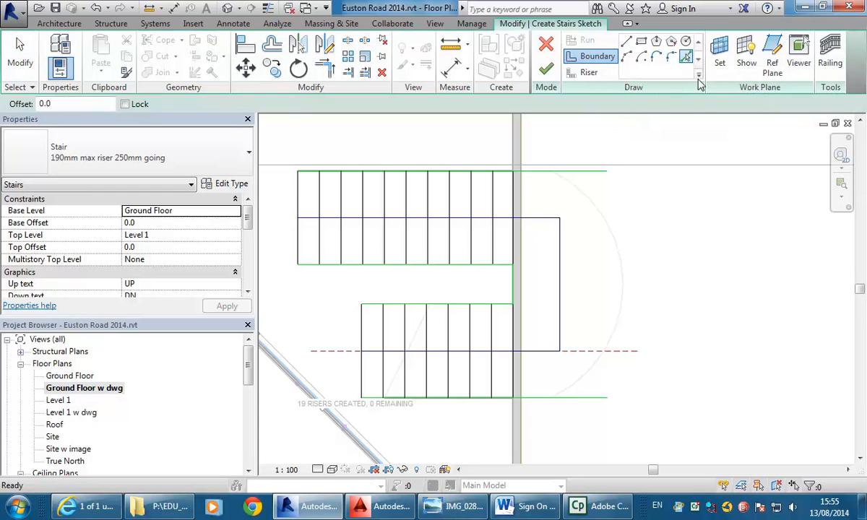
pyautogui.click(625, 291)
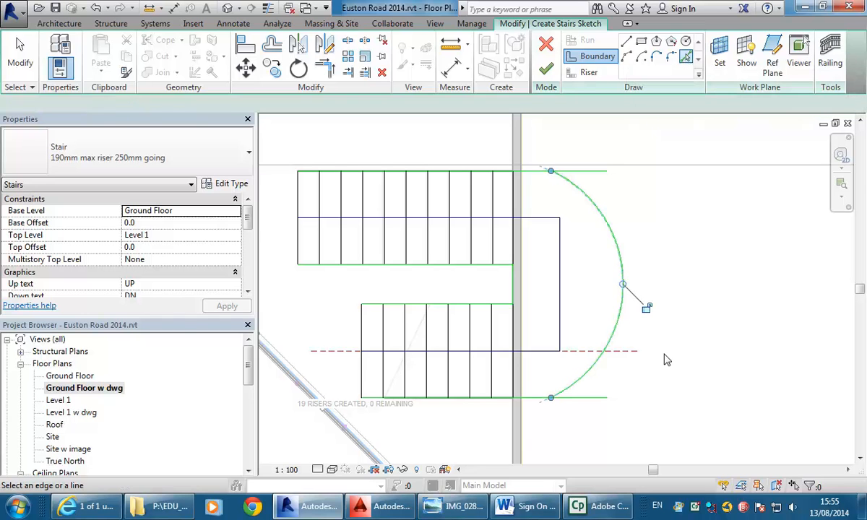
# Trim the landing's two straight side boundary lines to the ends of the curved boundary
pyautogui.click(325, 68)
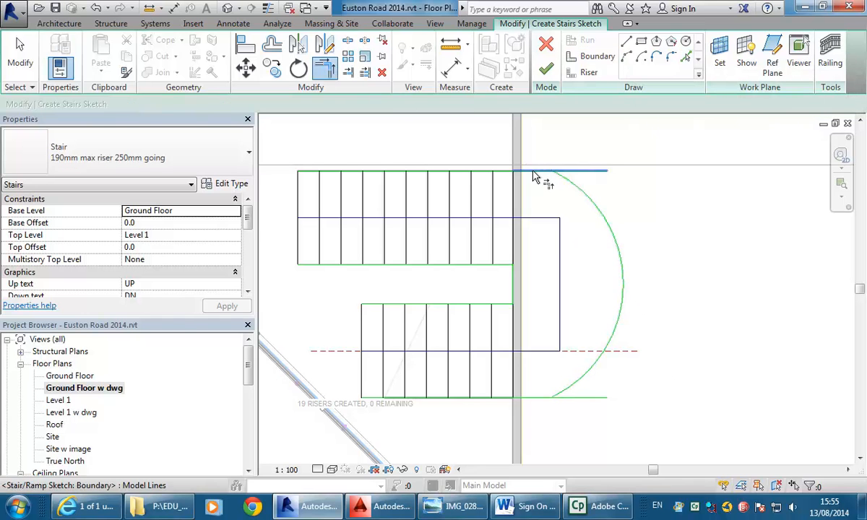
pyautogui.click(533, 397)
pyautogui.click(558, 393)
pyautogui.scroll(-1, 614, 307)
pyautogui.moveTo(681, 308); pyautogui.dragTo(717, 317, button='middle')
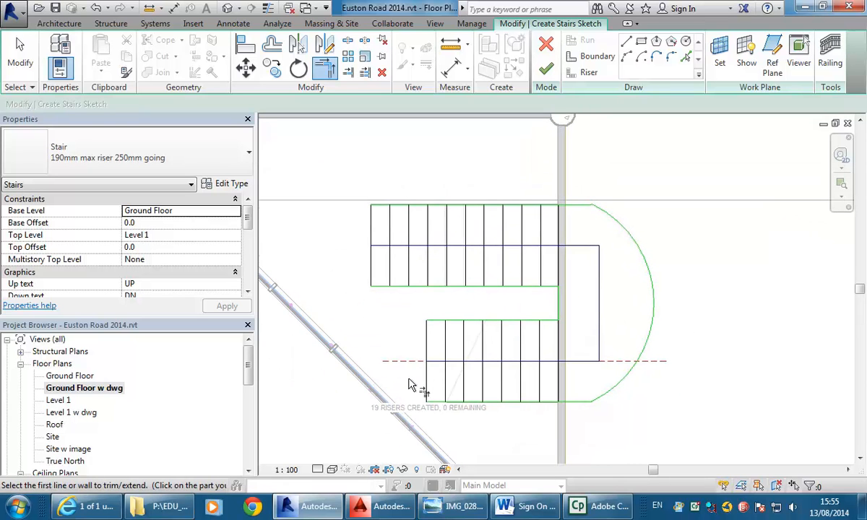
# Finish the stair sketch to generate the two-flight staircase with its curved landing, and deselect it
pyautogui.scroll(-1, 386, 199)
pyautogui.moveTo(391, 202); pyautogui.dragTo(397, 323, button='middle')
pyautogui.scroll(-2, 441, 241)
pyautogui.scroll(1, 379, 364)
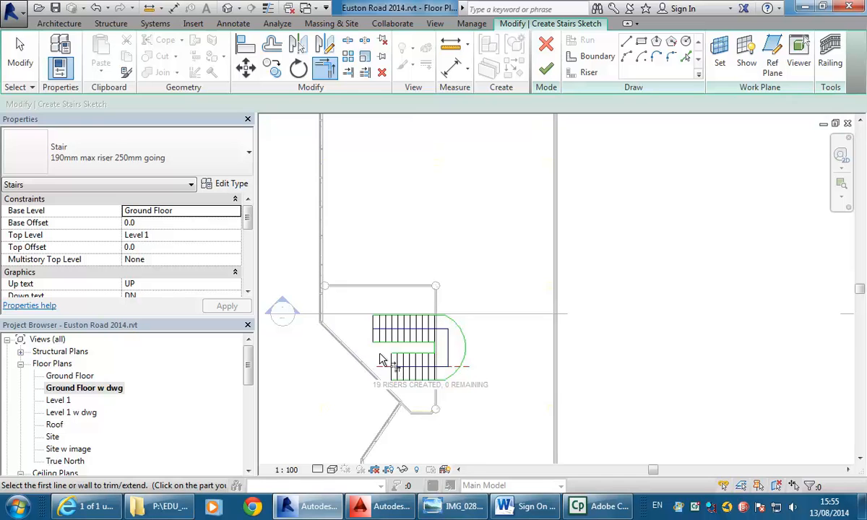
pyautogui.scroll(3, 379, 359)
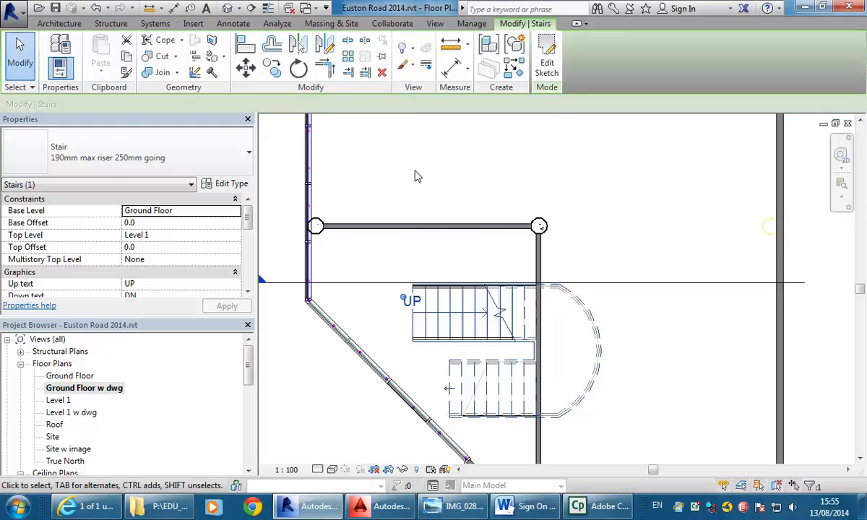
pyautogui.click(415, 177)
# Move the horizontal section line from above the upper flight so it cuts through the lower stair flight
pyautogui.scroll(-3, 423, 195)
pyautogui.click(542, 241)
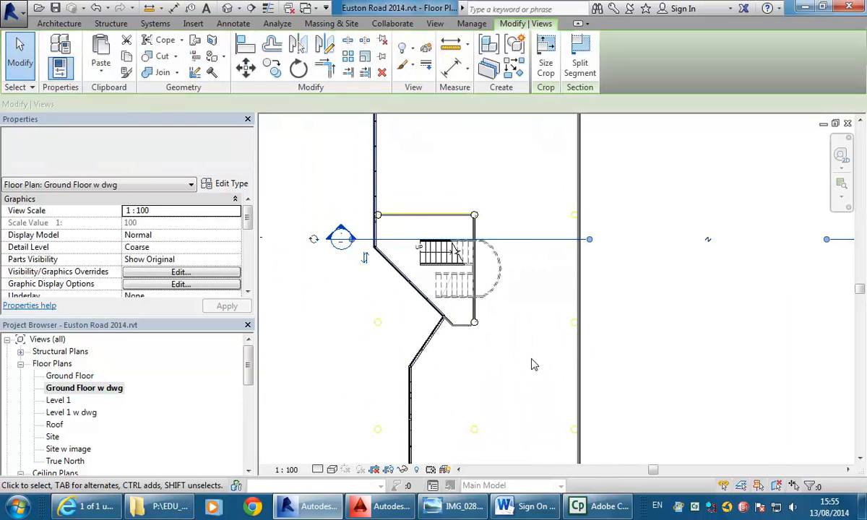
pyautogui.moveTo(514, 239); pyautogui.dragTo(508, 286)
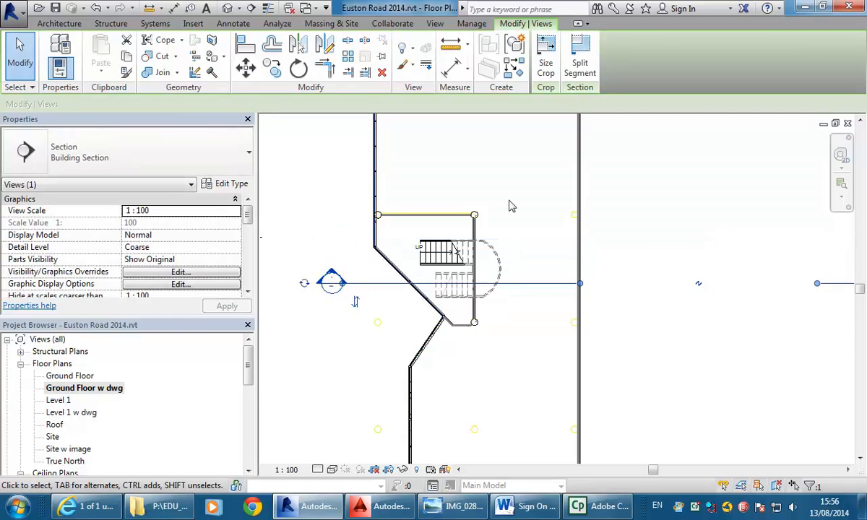
pyautogui.click(508, 203)
# Open the section view and examine the staircase flights, landing and railings between Ground Floor and Level 1
pyautogui.doubleClick(331, 278)
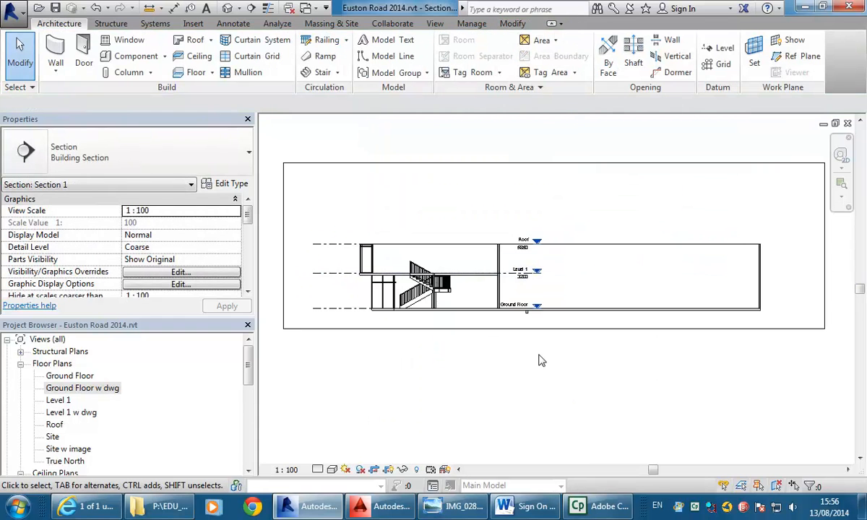
pyautogui.scroll(1, 601, 338)
pyautogui.moveTo(655, 331); pyautogui.dragTo(653, 340, button='middle')
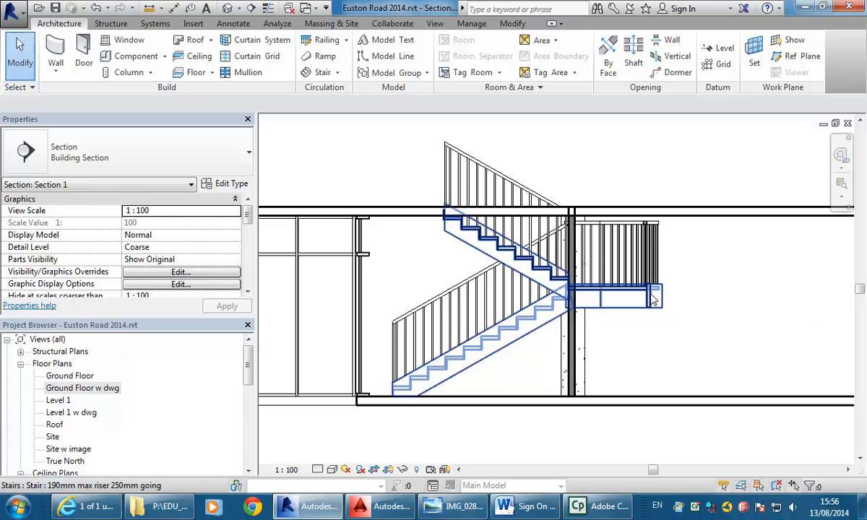
pyautogui.moveTo(640, 183); pyautogui.dragTo(654, 211, button='middle')
# Start opening a file, browse to the Metric Library's Sample Files folder and preview Stairs.rvt
pyautogui.click(7, 11)
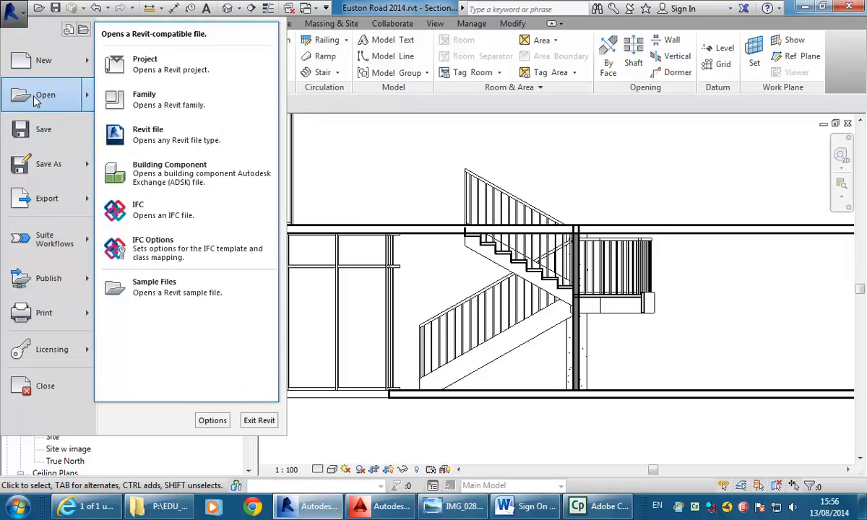
pyautogui.click(34, 100)
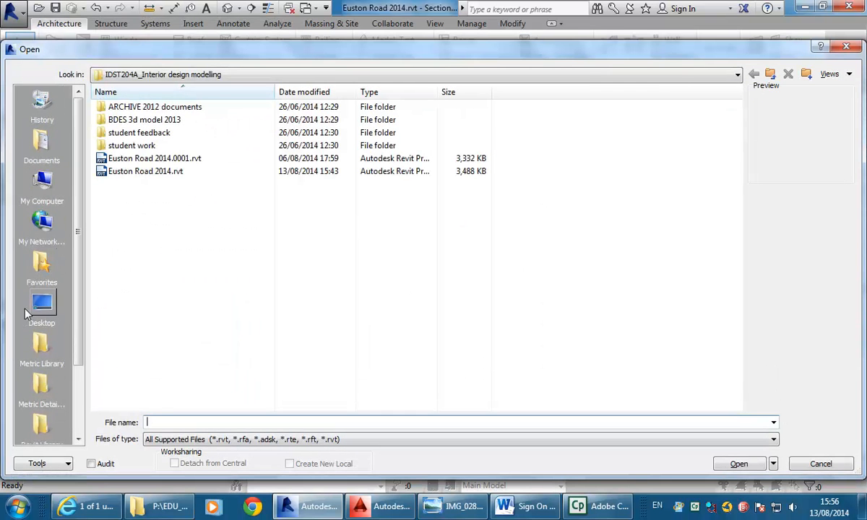
pyautogui.click(41, 345)
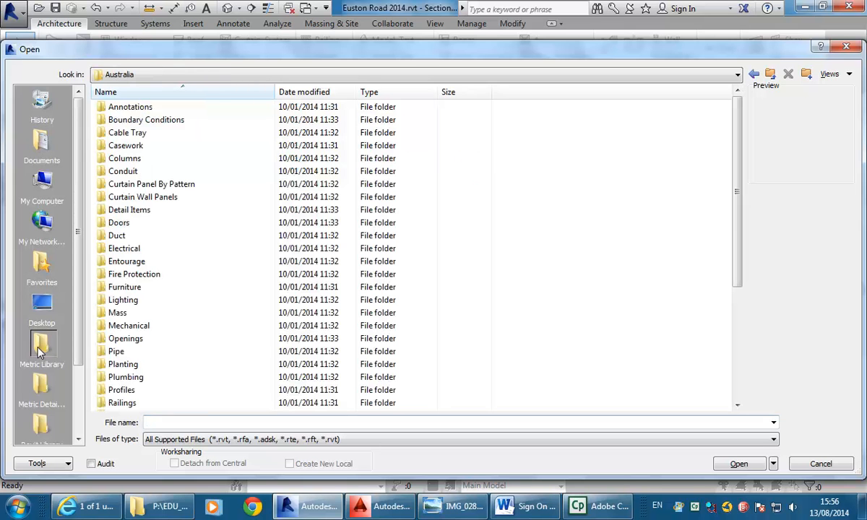
pyautogui.click(125, 338)
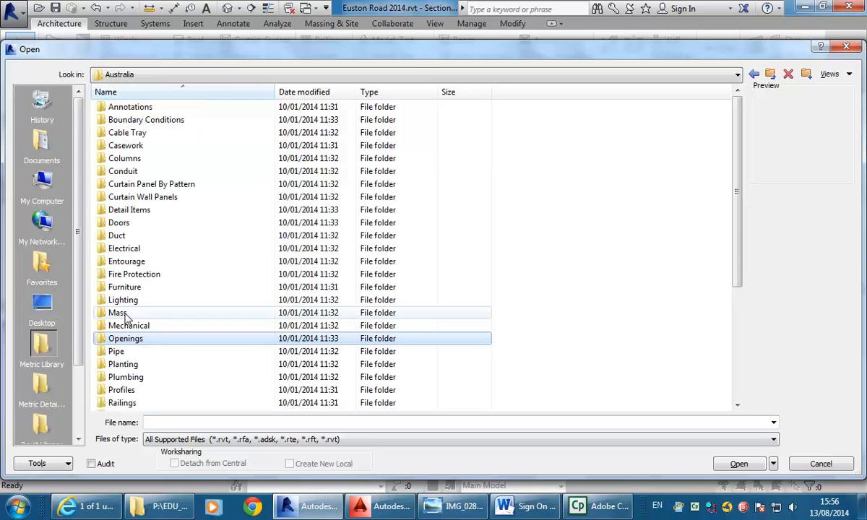
pyautogui.scroll(-4, 124, 318)
pyautogui.doubleClick(119, 257)
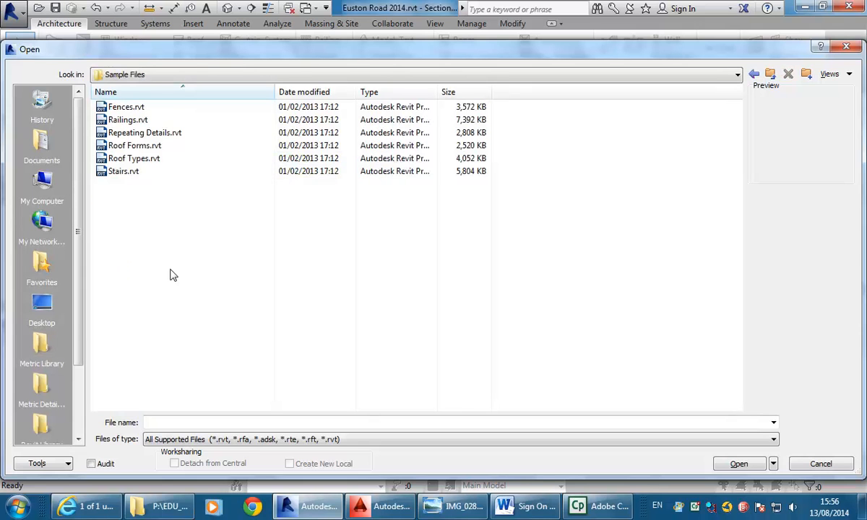
pyautogui.click(124, 175)
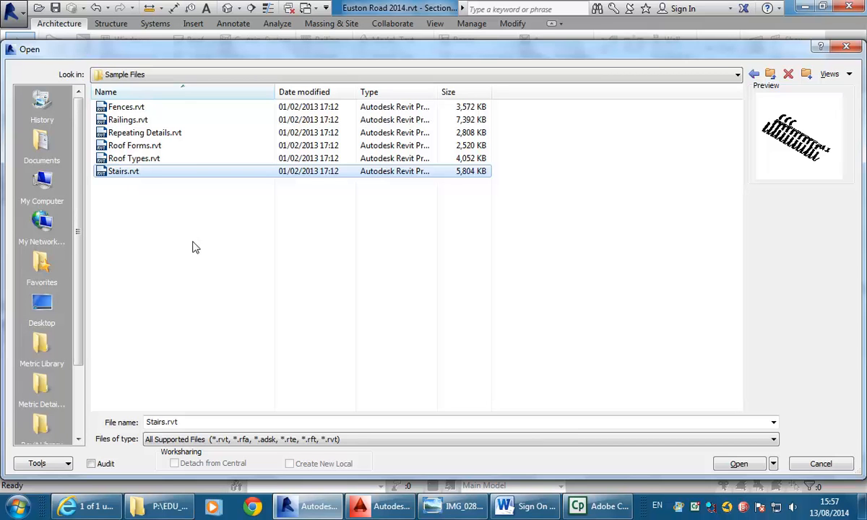
pyautogui.click(219, 262)
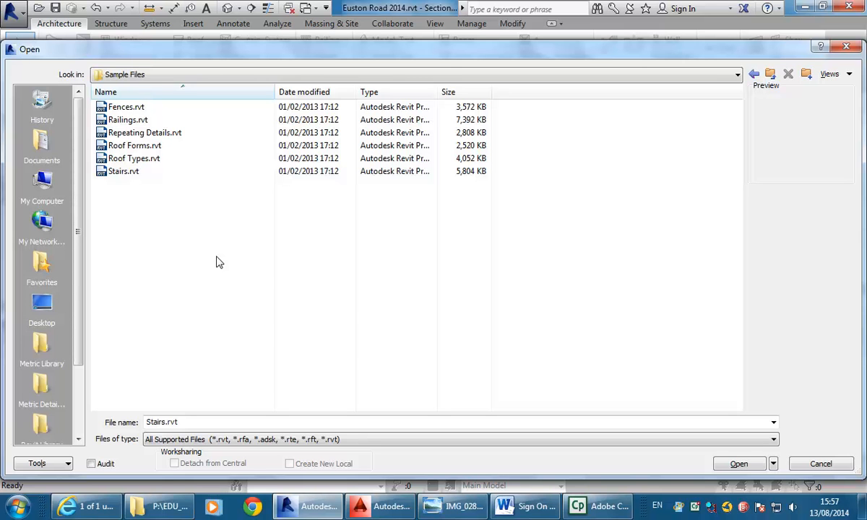
# Browse the StudentResources drive through EDU_DC_InteriorDesign and Revit Library to Sample Files, and open Stairs.rvt
pyautogui.click(208, 76)
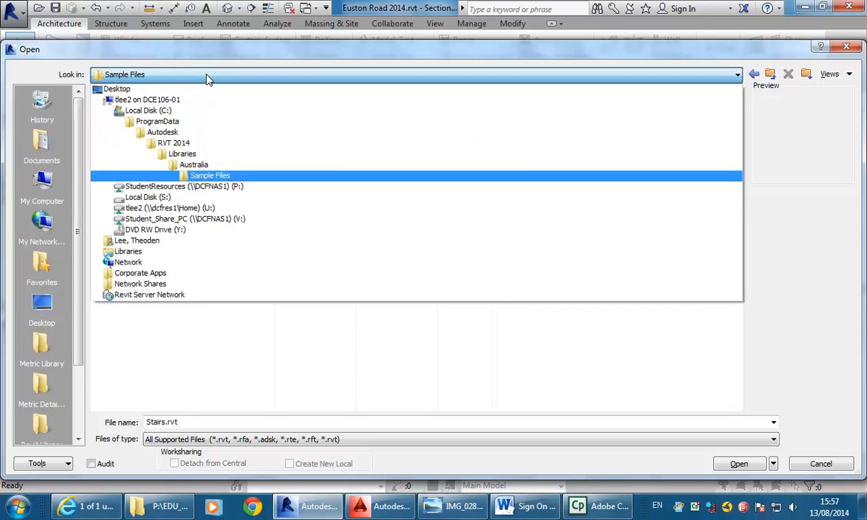
pyautogui.click(209, 189)
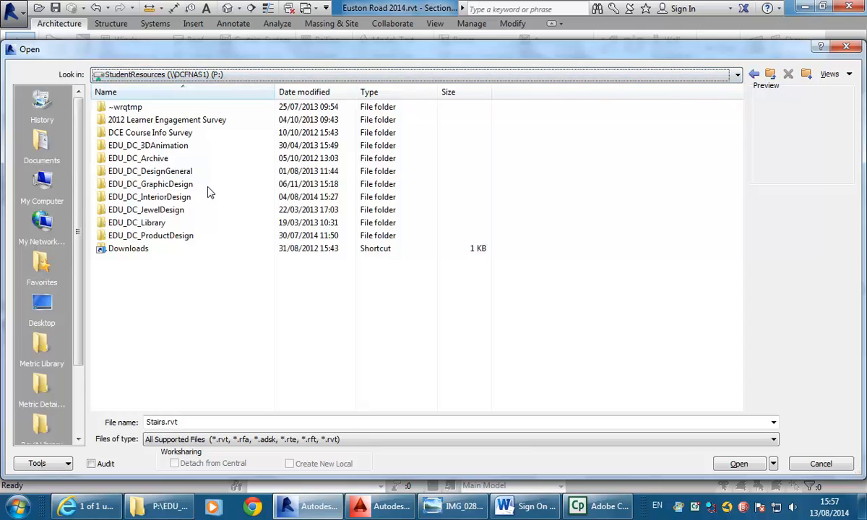
pyautogui.doubleClick(180, 197)
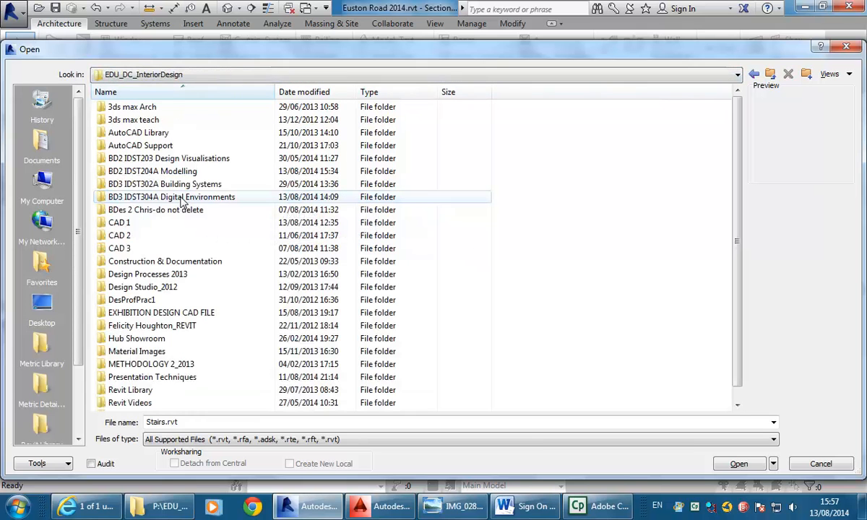
pyautogui.click(182, 197)
pyautogui.scroll(-1, 189, 201)
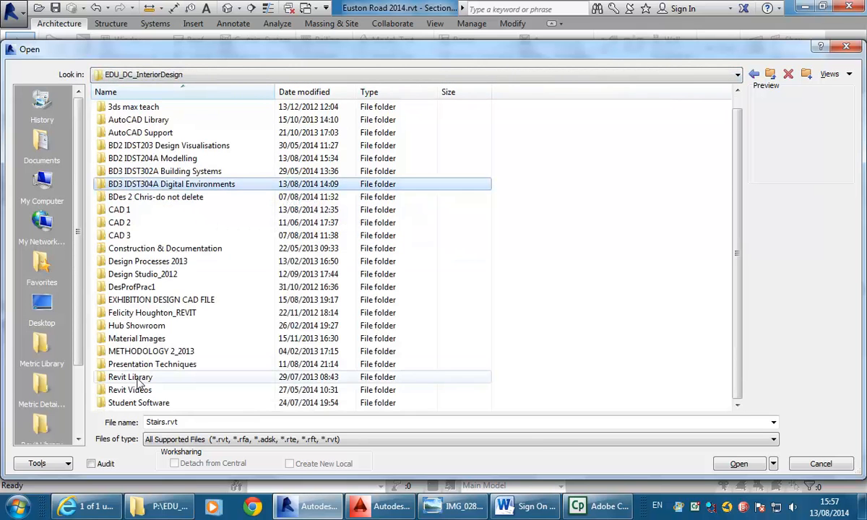
pyautogui.doubleClick(132, 378)
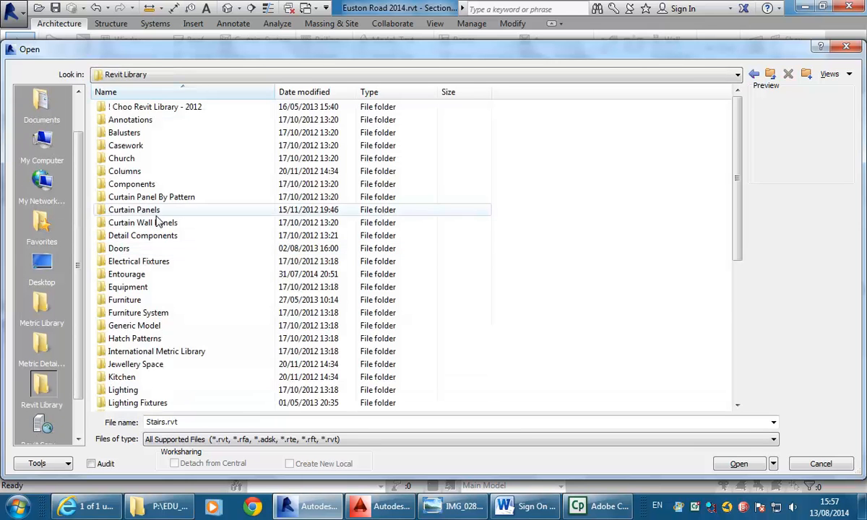
pyautogui.scroll(-7, 154, 222)
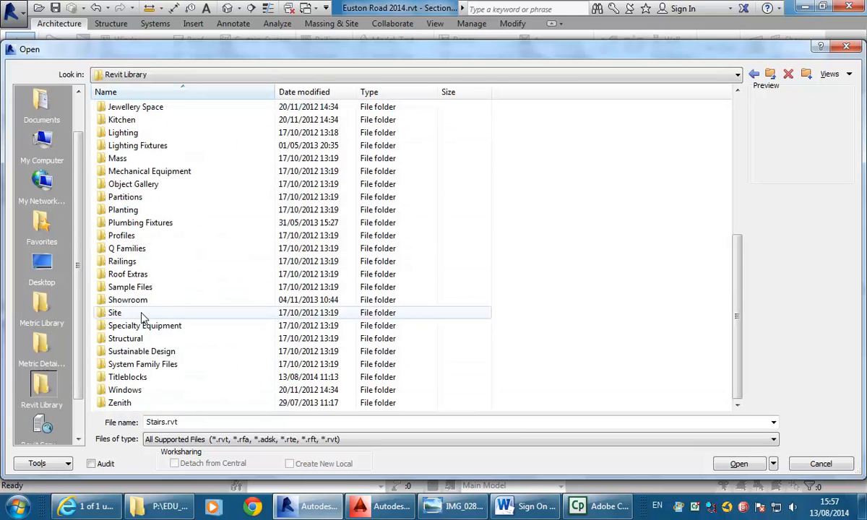
pyautogui.doubleClick(130, 287)
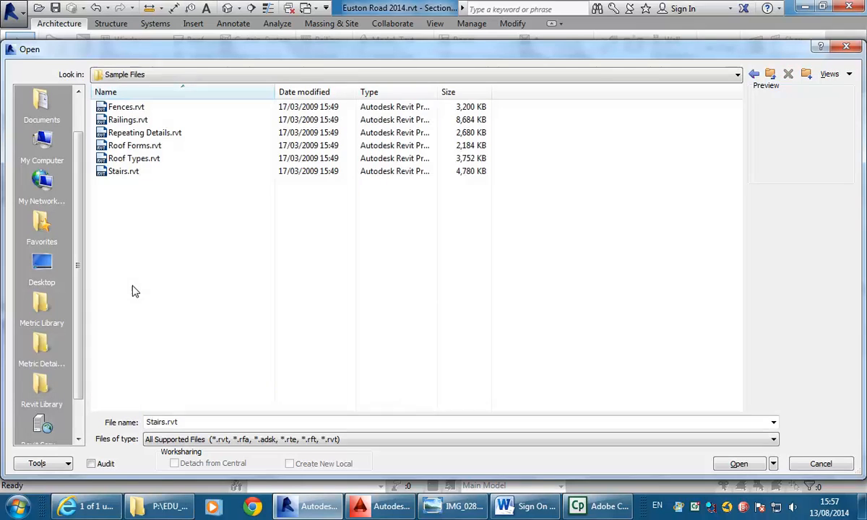
pyautogui.click(128, 174)
pyautogui.doubleClick(129, 173)
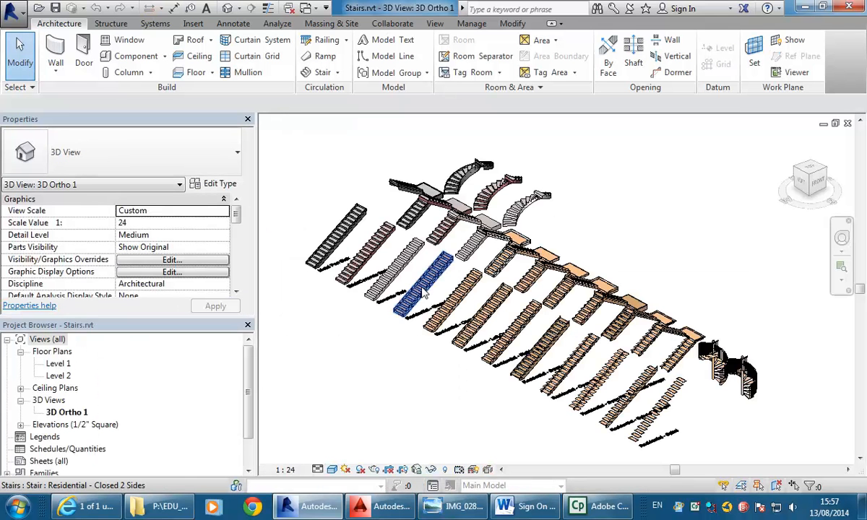
# Copy the straight Concrete Stair from the sample model to the clipboard and switch back to the Euston Road 2014 project
pyautogui.scroll(5, 375, 285)
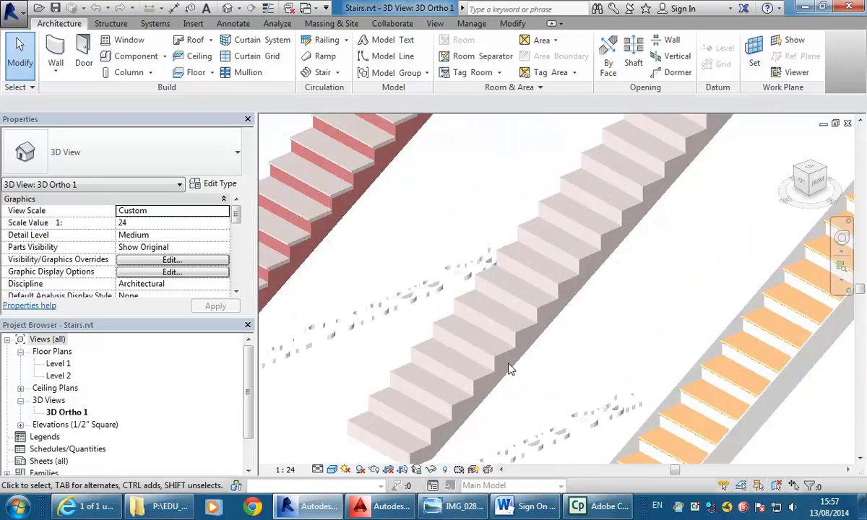
pyautogui.scroll(-4, 625, 273)
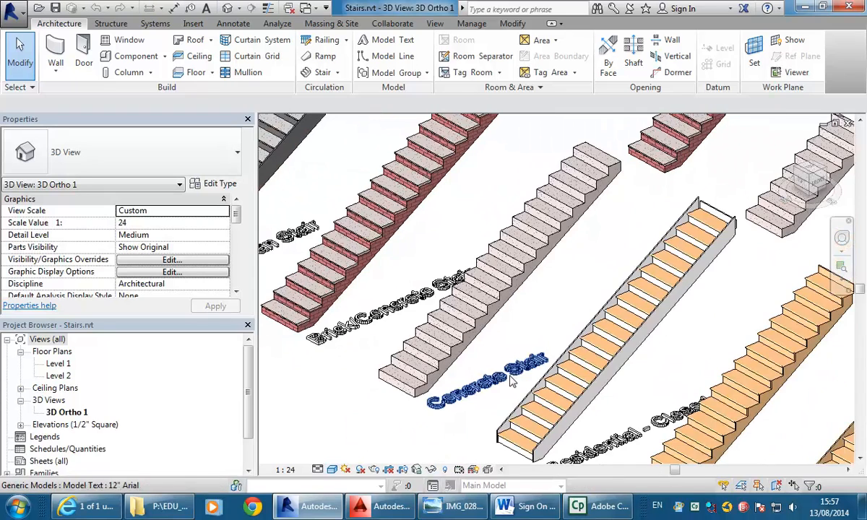
pyautogui.click(469, 308)
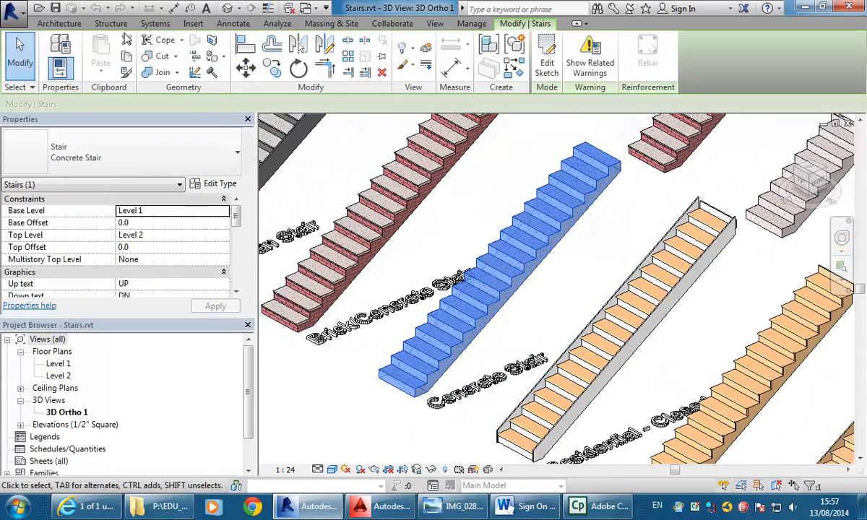
pyautogui.click(127, 57)
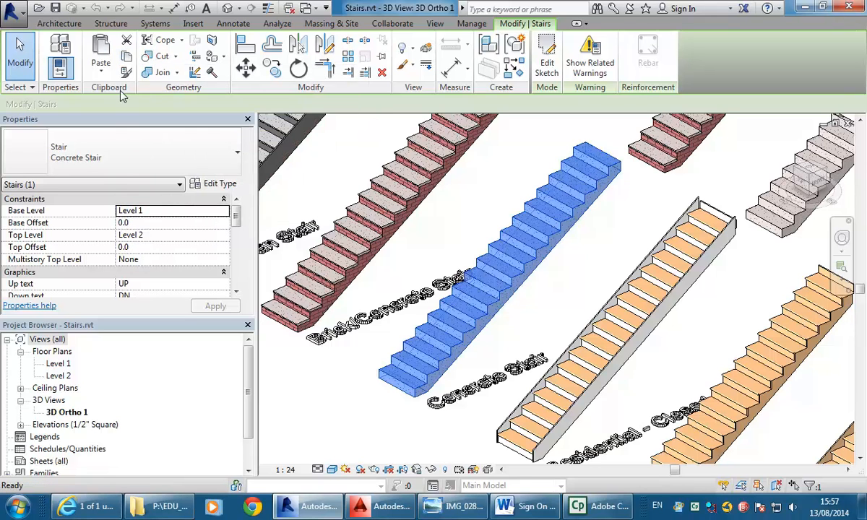
pyautogui.click(475, 201)
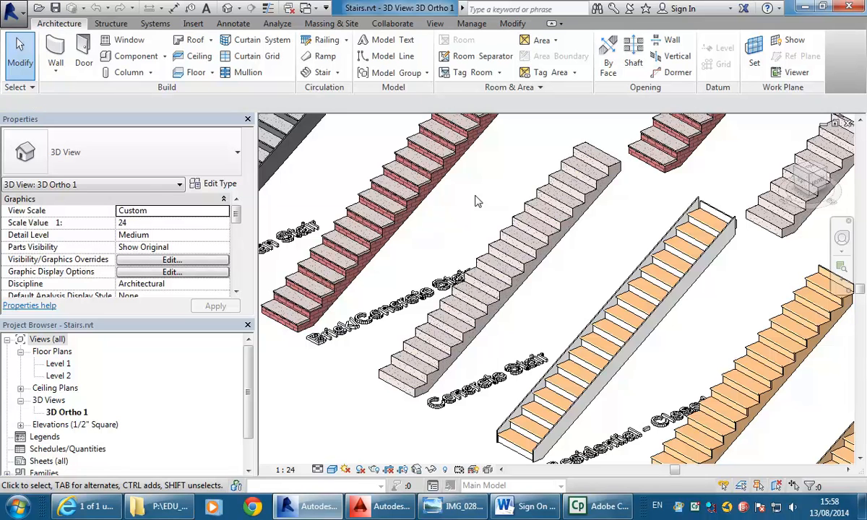
pyautogui.hotkey('ctrl', 'Tab')
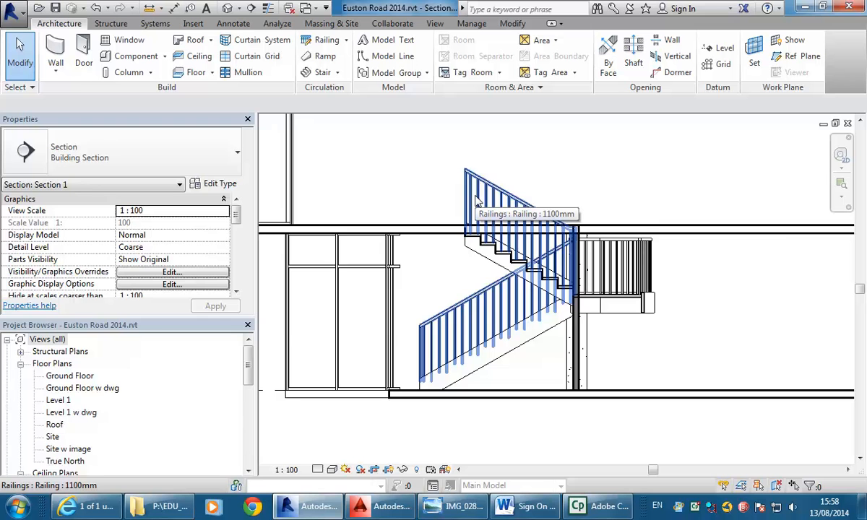
pyautogui.hotkey('alt', 'Tab')
pyautogui.hotkey('alt', 'Tab')
pyautogui.hotkey('alt', 'Tab')
pyautogui.hotkey('alt', 'Tab')
pyautogui.hotkey('alt', 'Tab')
pyautogui.hotkey('alt', 'Tab')
pyautogui.hotkey('alt', 'Tab')
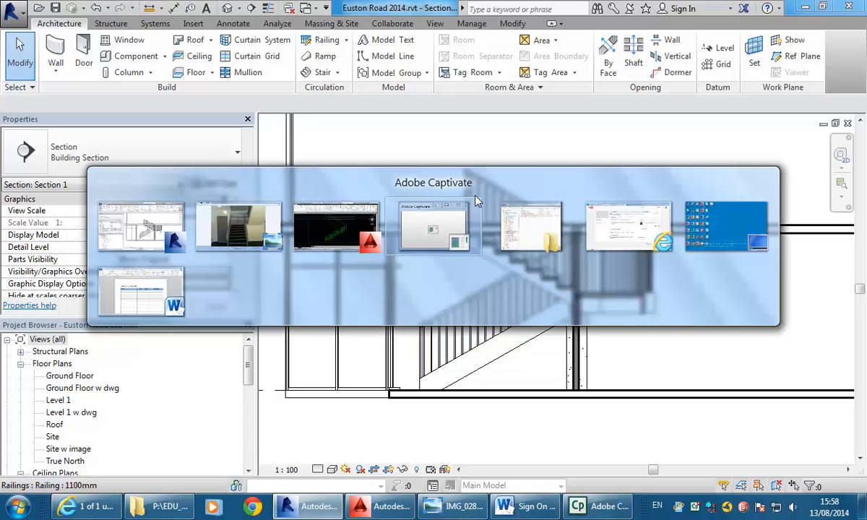
pyautogui.hotkey('alt', 'Tab')
pyautogui.hotkey('alt', 'Tab')
pyautogui.hotkey('alt', 'Tab')
pyautogui.hotkey('alt', 'Tab')
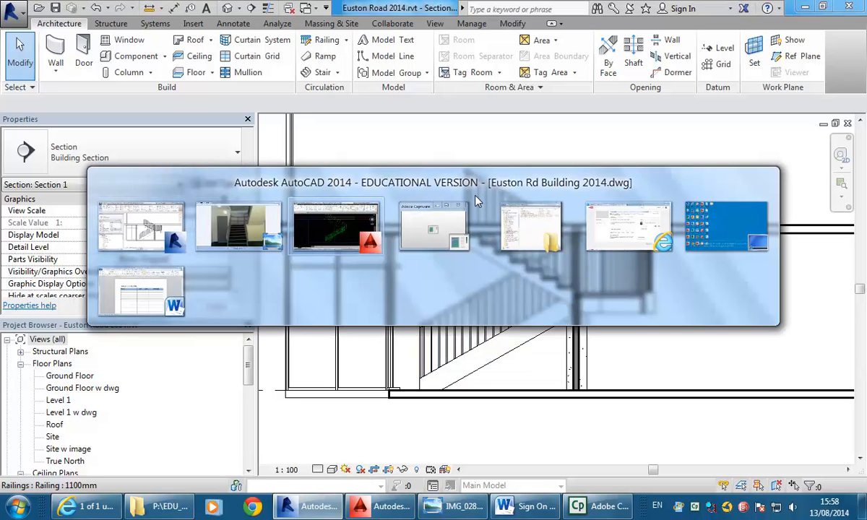
pyautogui.hotkey('alt', 'Tab')
pyautogui.hotkey('alt', 'Tab')
pyautogui.hotkey('alt', 'Tab')
pyautogui.hotkey('alt', 'Tab')
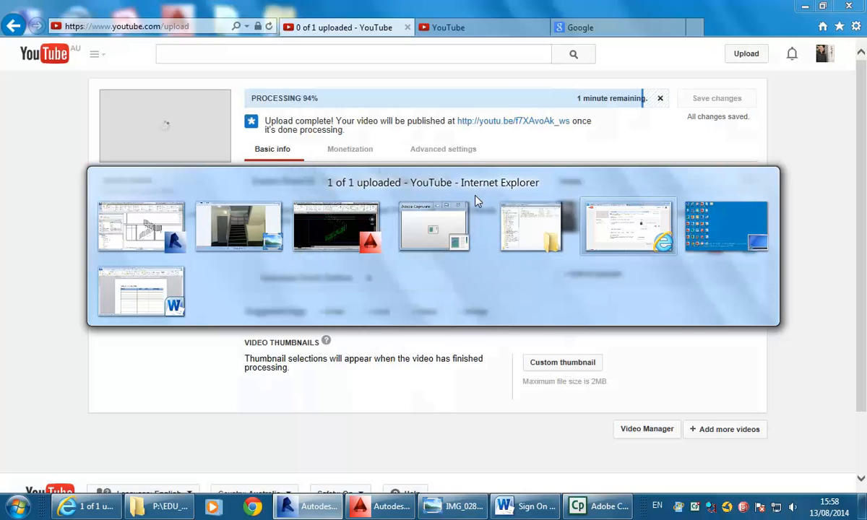
pyautogui.hotkey('alt', 'Tab')
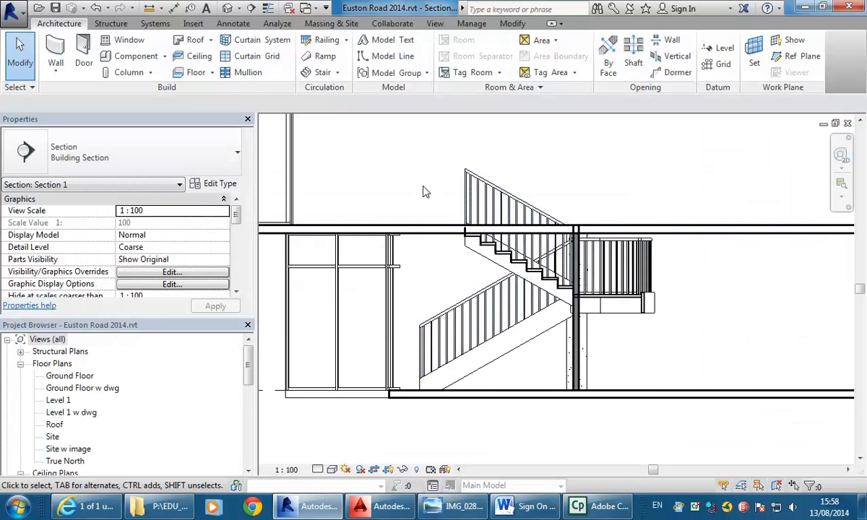
# Paste the copied concrete stair into the Ground Floor plan, just above the stairwell's upper wall, accepting the duplicate types
pyautogui.doubleClick(70, 376)
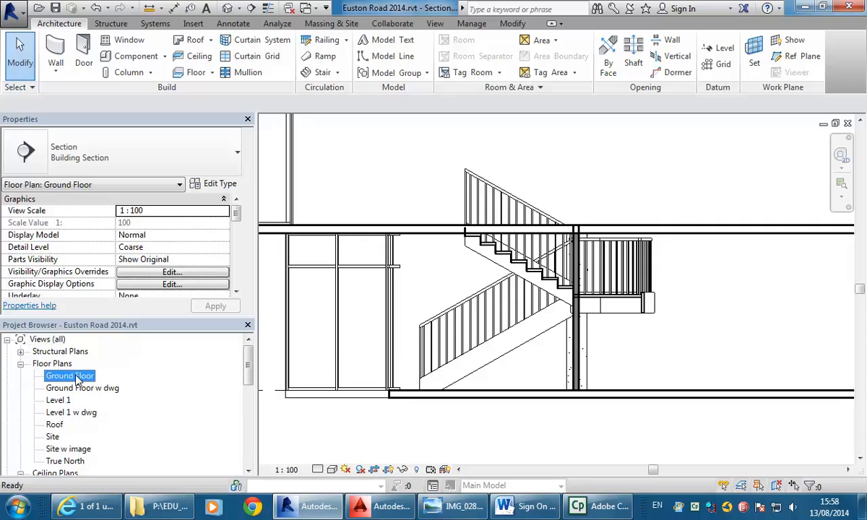
pyautogui.scroll(4, 397, 220)
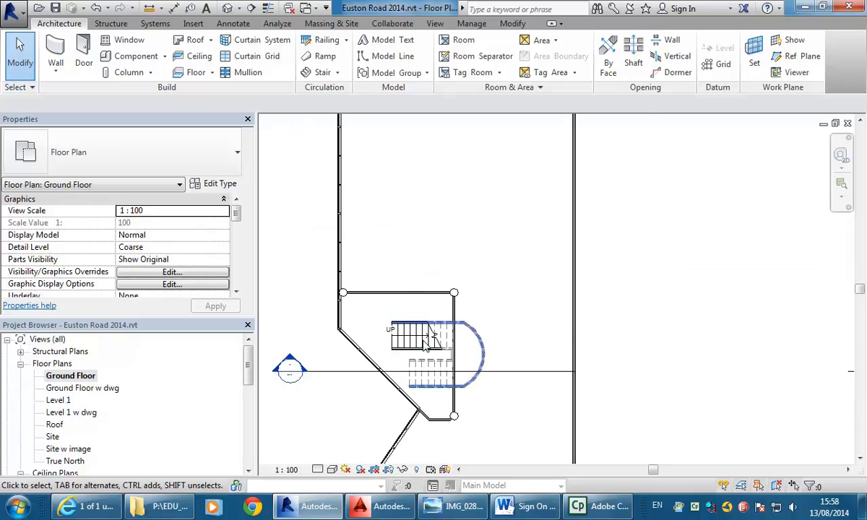
pyautogui.moveTo(396, 219); pyautogui.dragTo(393, 200, button='middle')
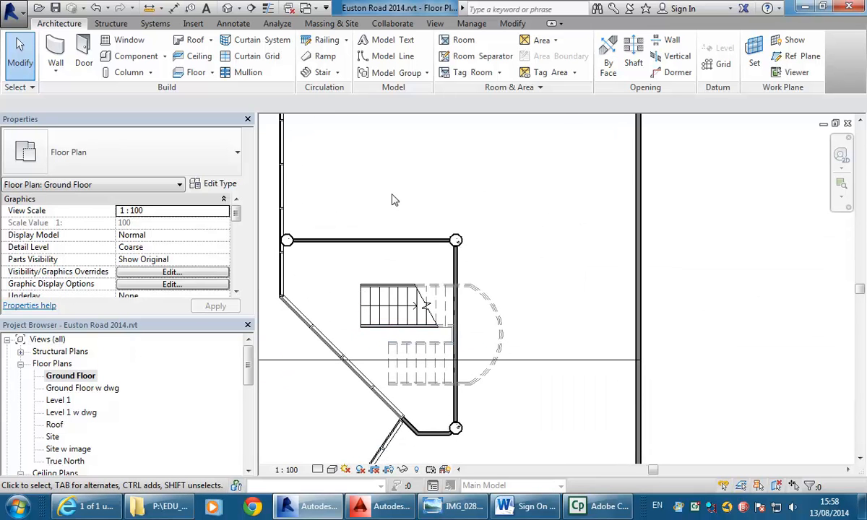
pyautogui.click(505, 24)
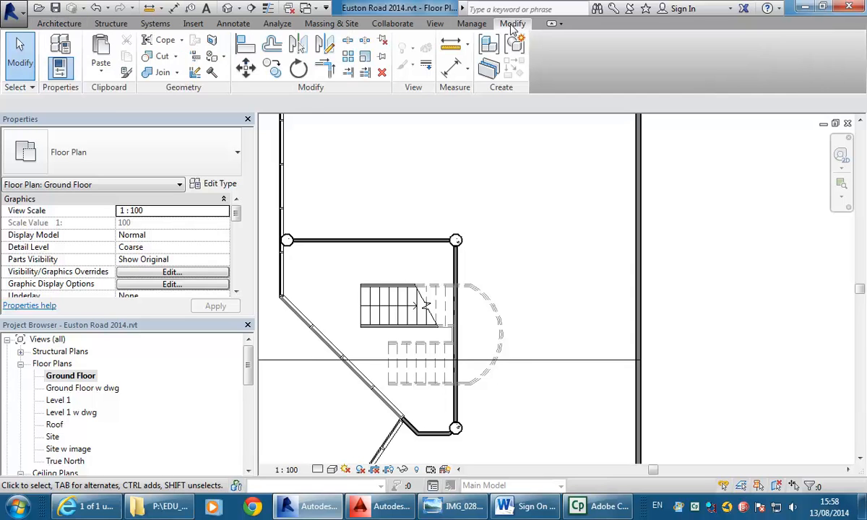
pyautogui.click(101, 44)
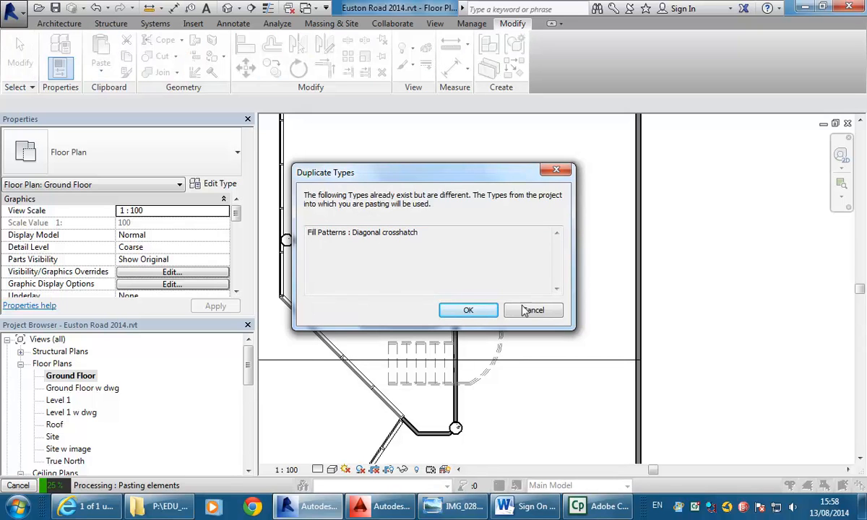
pyautogui.click(471, 313)
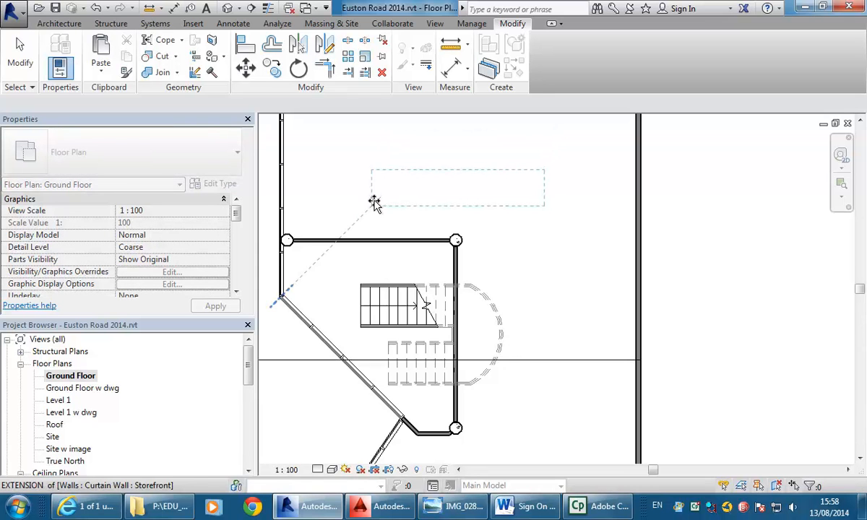
pyautogui.click(348, 209)
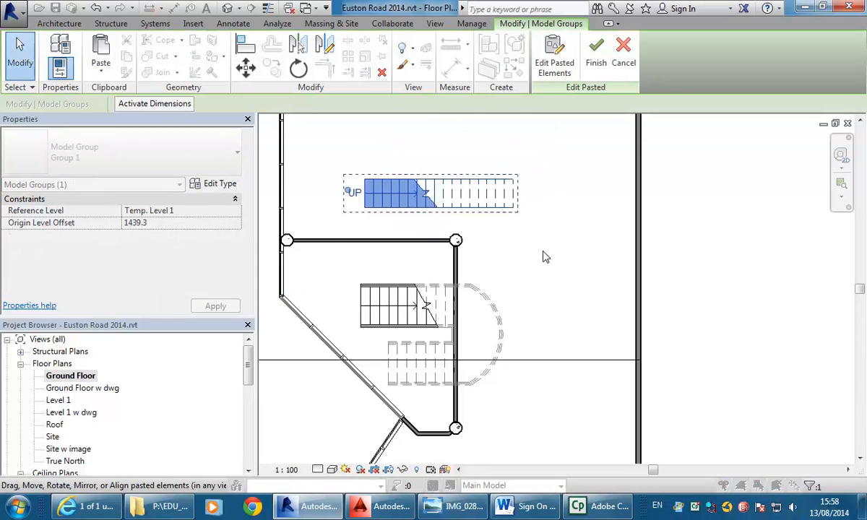
pyautogui.click(405, 142)
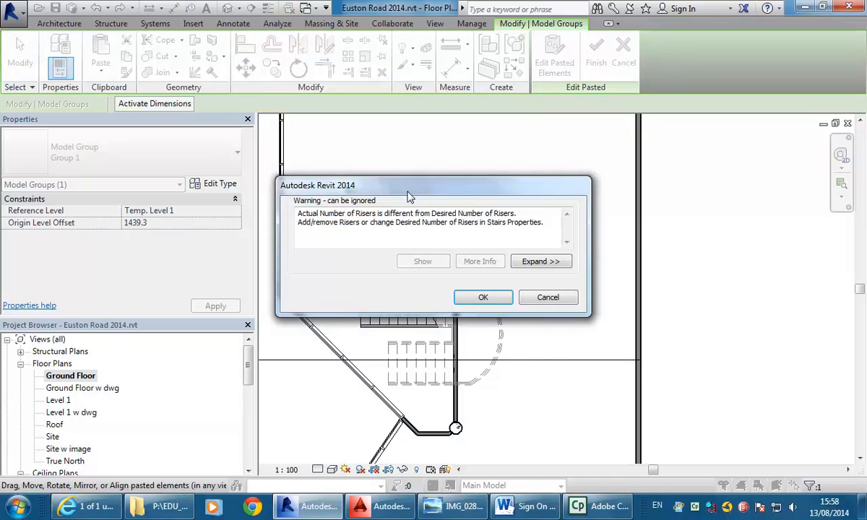
pyautogui.click(481, 297)
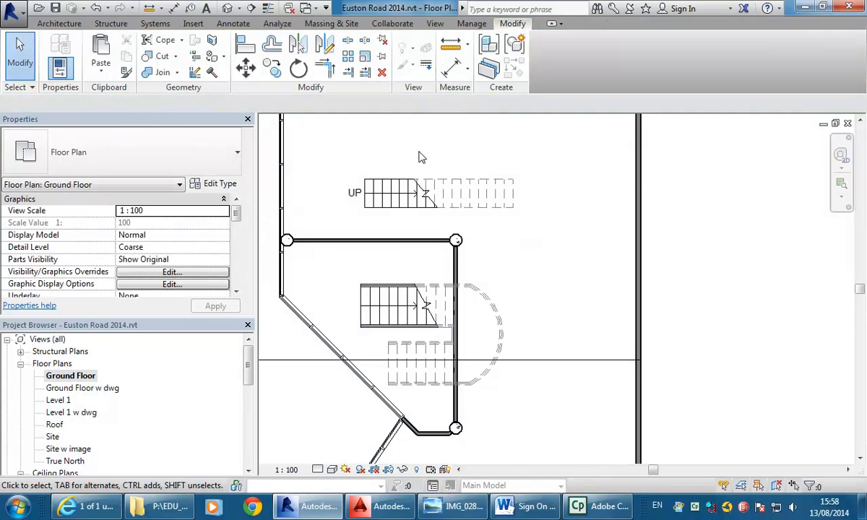
# Select the pasted concrete stair above the stairwell and delete it
pyautogui.scroll(2, 422, 160)
pyautogui.click(434, 247)
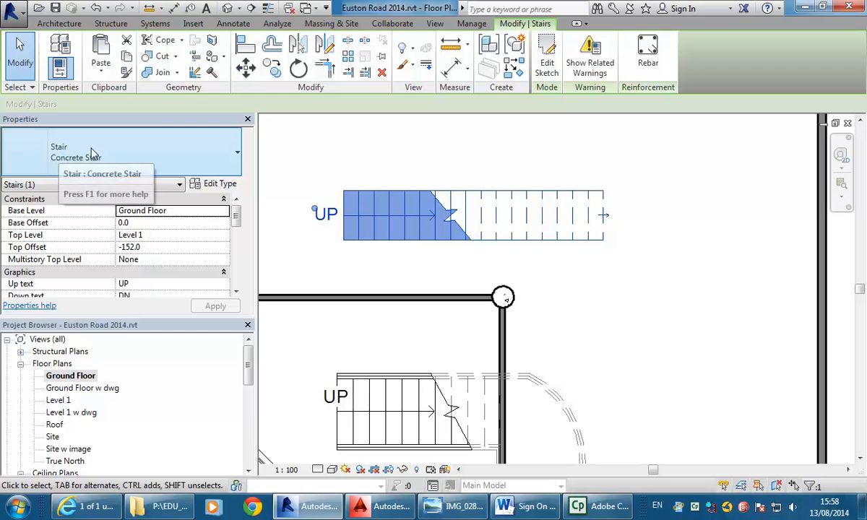
pyautogui.click(352, 167)
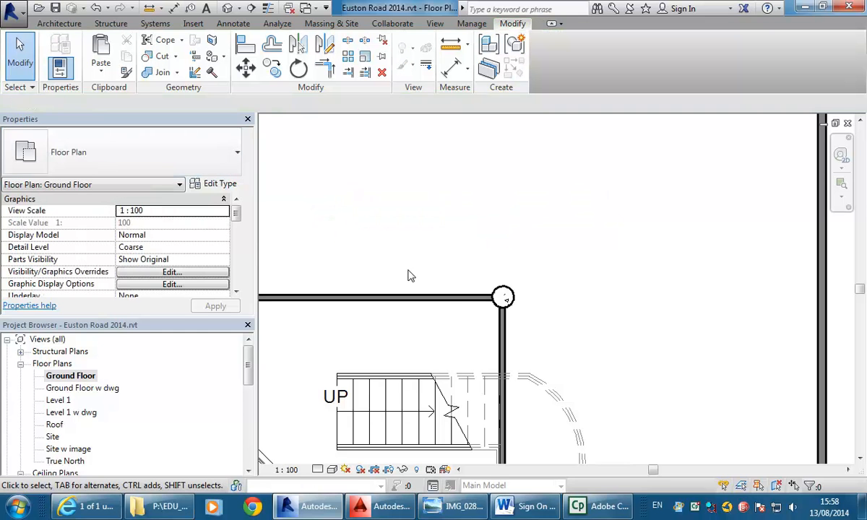
# Change the type of the curved-landing staircase in the stairwell to Concrete Stair
pyautogui.moveTo(408, 275); pyautogui.dragTo(413, 179, button='middle')
pyautogui.scroll(-2, 372, 283)
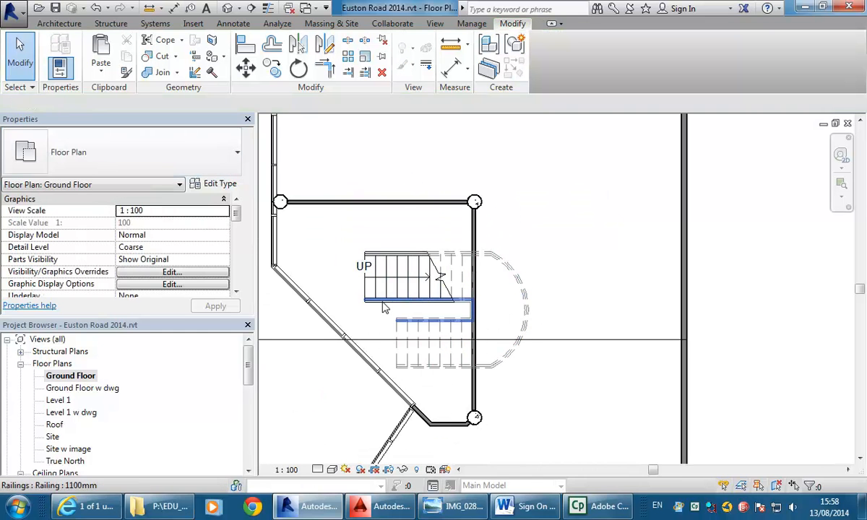
pyautogui.click(381, 301)
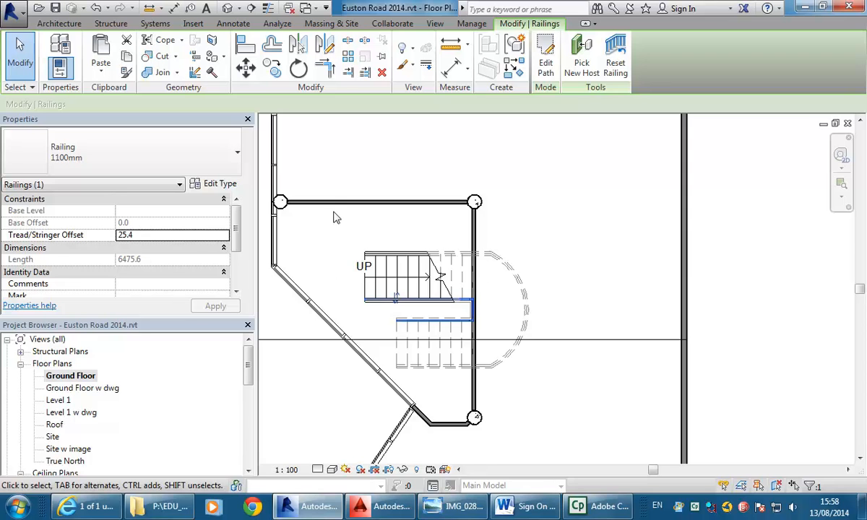
pyautogui.click(336, 165)
pyautogui.click(439, 278)
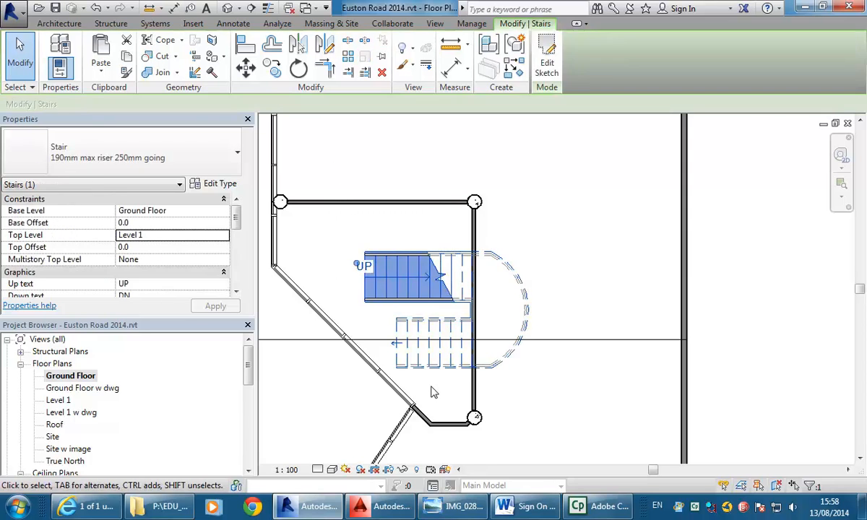
pyautogui.click(186, 159)
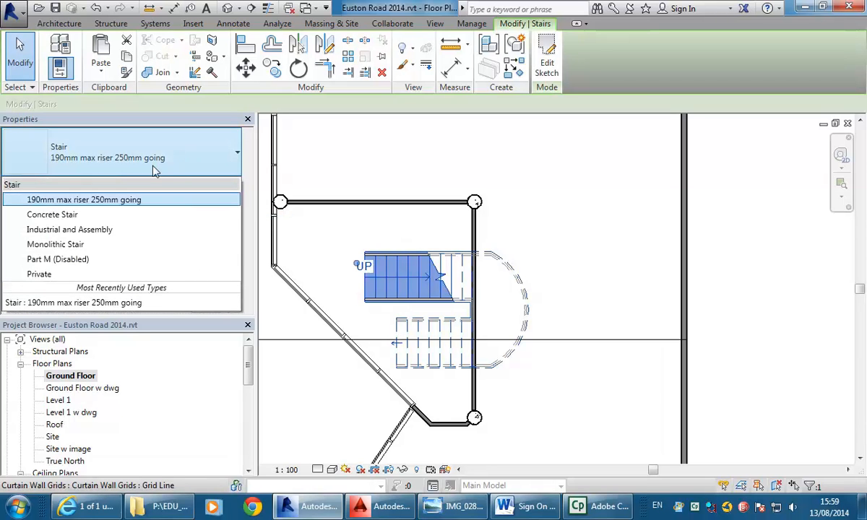
pyautogui.click(73, 216)
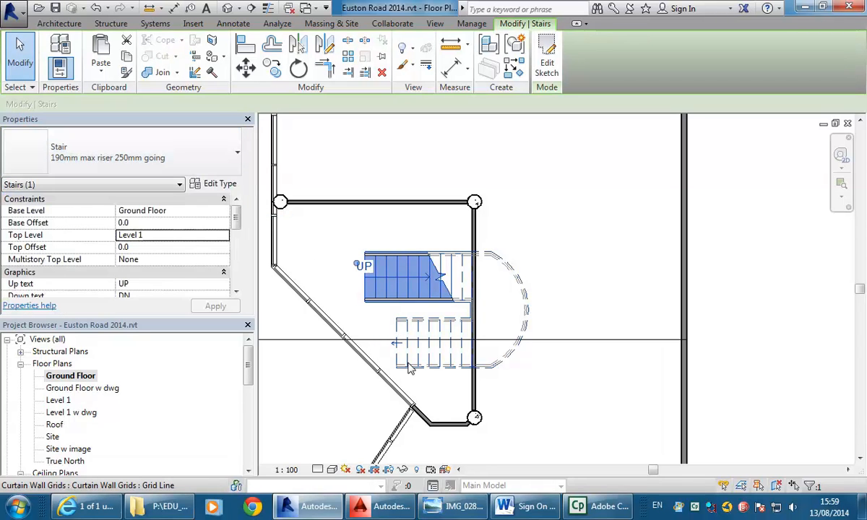
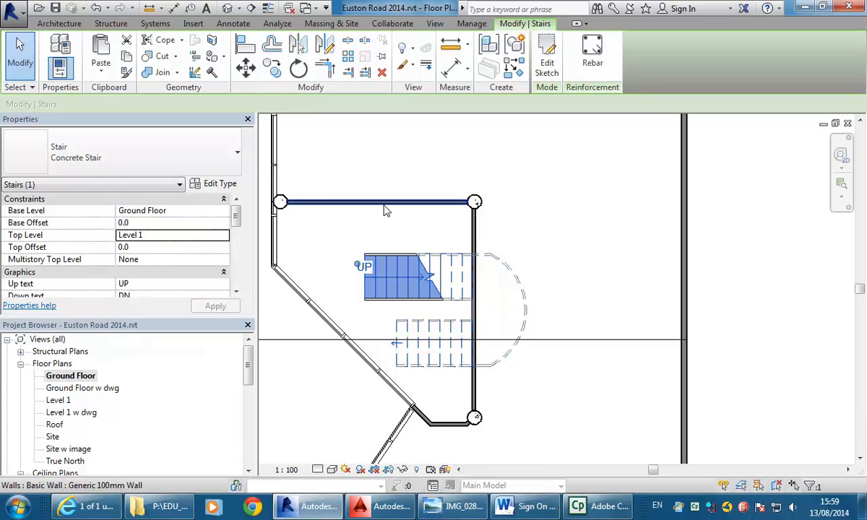
# Open Section 1 and examine how the top of the concrete stair meets the Level 1 floor slab
pyautogui.click(360, 166)
pyautogui.scroll(-3, 361, 165)
pyautogui.moveTo(360, 165); pyautogui.dragTo(461, 157, button='middle')
pyautogui.doubleClick(351, 258)
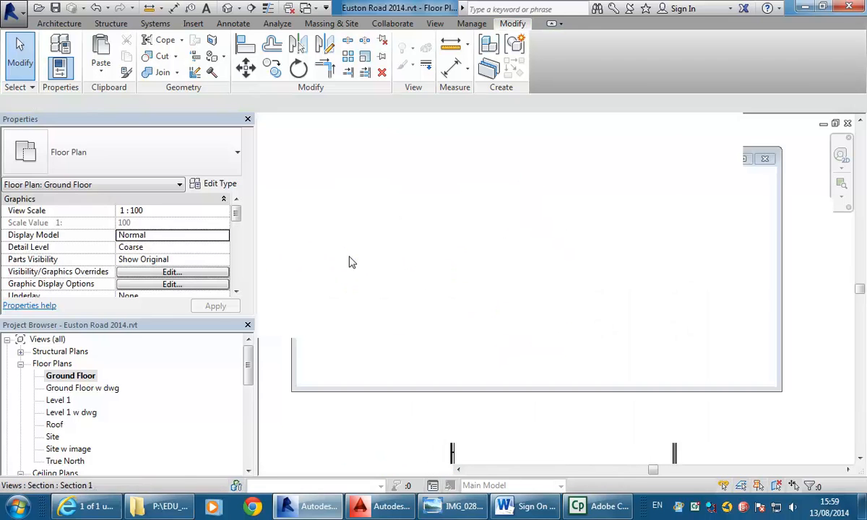
pyautogui.scroll(3, 484, 233)
pyautogui.scroll(3, 483, 233)
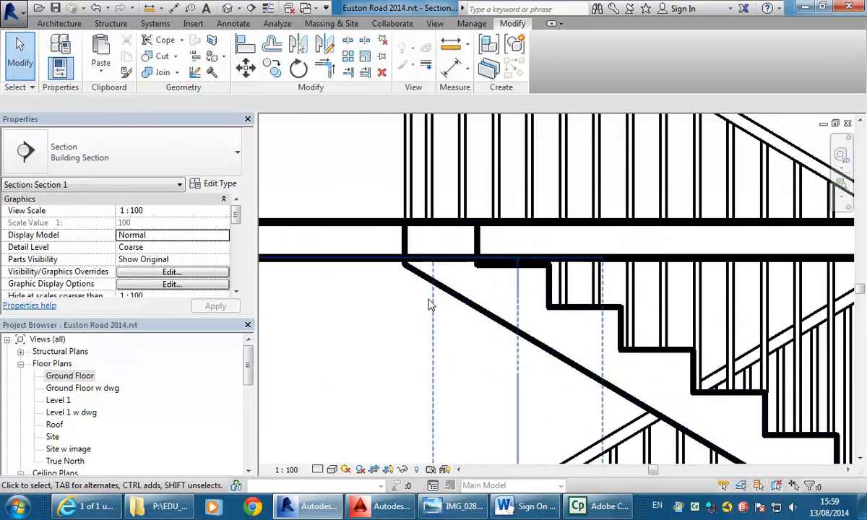
pyautogui.scroll(2, 470, 276)
pyautogui.scroll(-2, 489, 310)
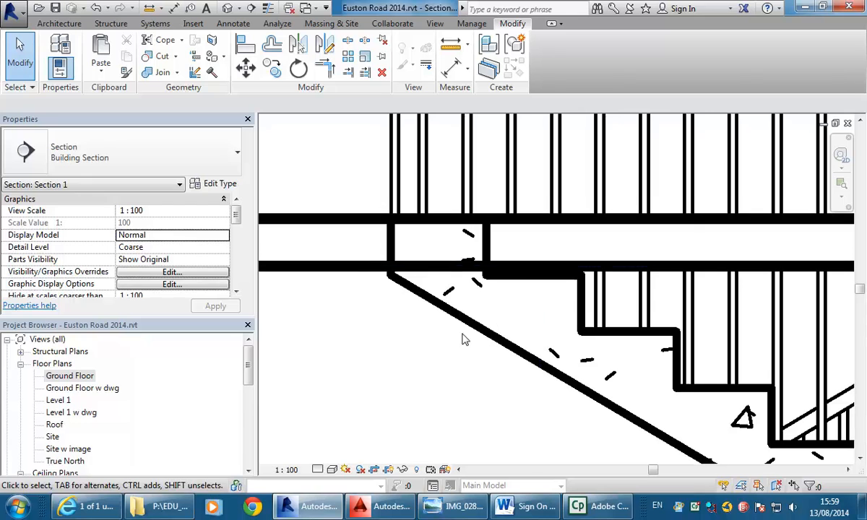
pyautogui.scroll(1, 396, 254)
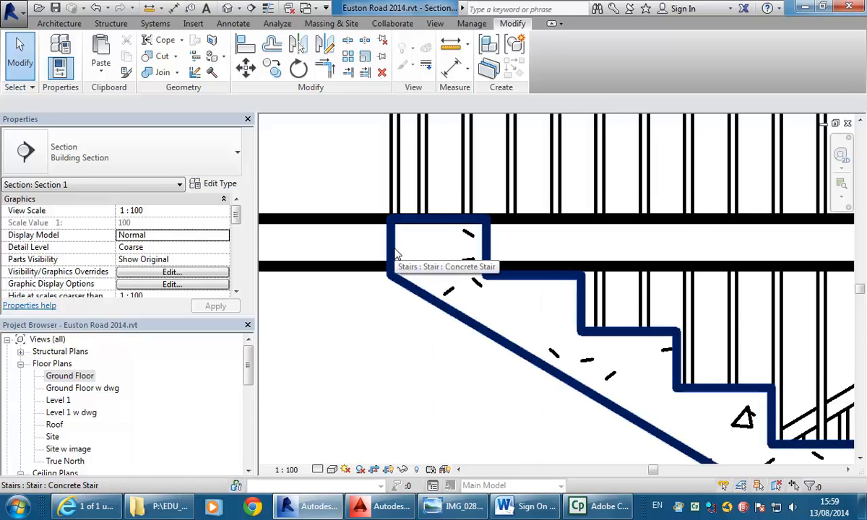
pyautogui.scroll(-4, 385, 403)
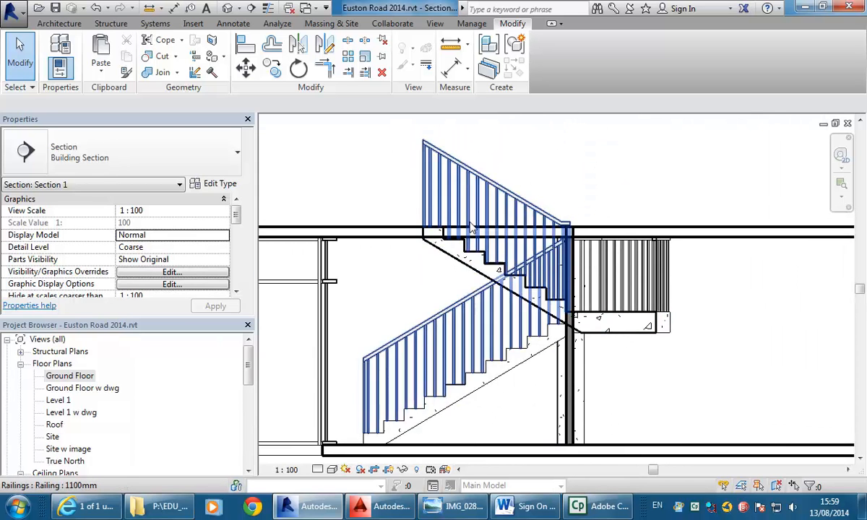
pyautogui.scroll(4, 506, 219)
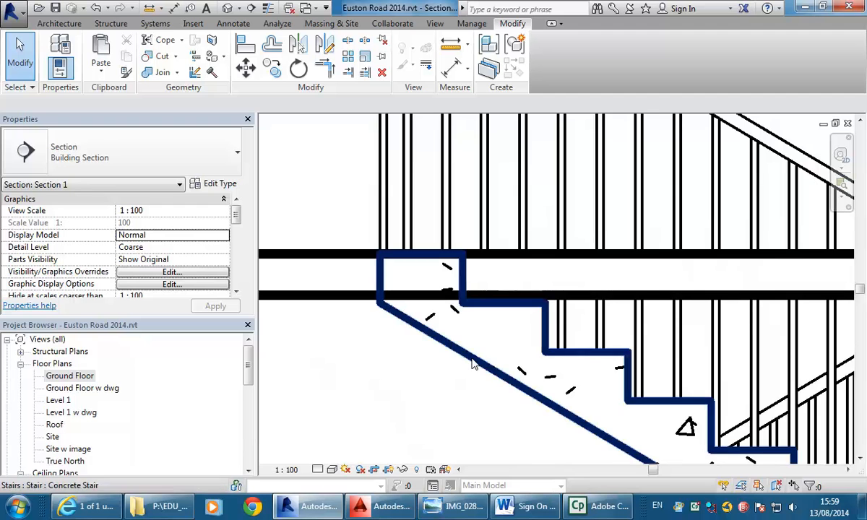
pyautogui.scroll(-4, 473, 364)
pyautogui.moveTo(461, 368); pyautogui.dragTo(454, 304, button='middle')
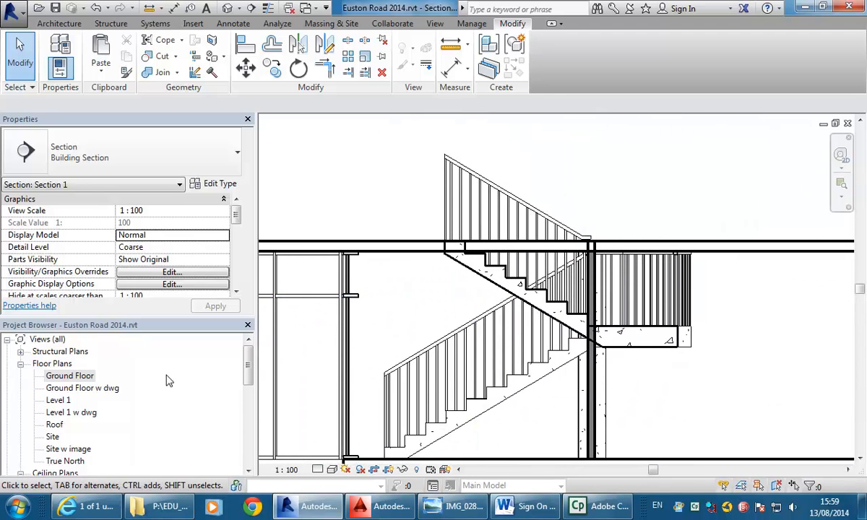
# In the Ground Floor plan, move the Section 1 line down so it passes just below the stair's lower flight
pyautogui.doubleClick(80, 376)
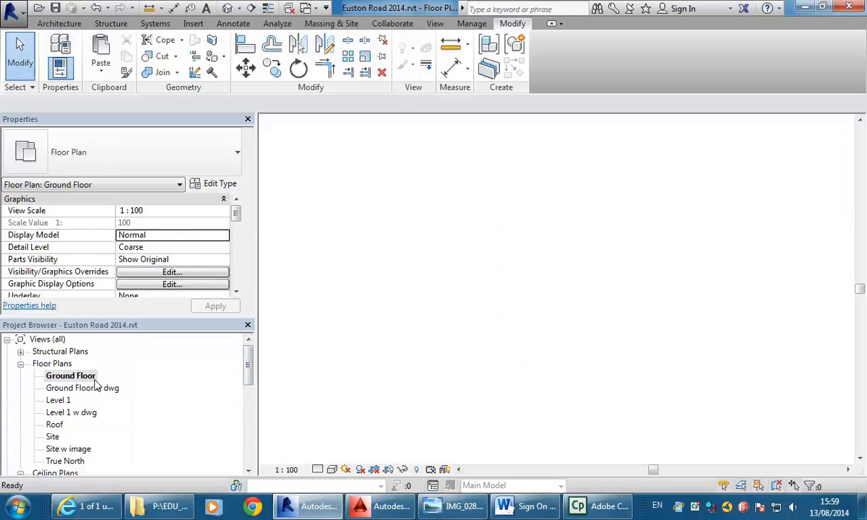
pyautogui.moveTo(483, 361); pyautogui.dragTo(451, 372, button='middle')
pyautogui.click(375, 304)
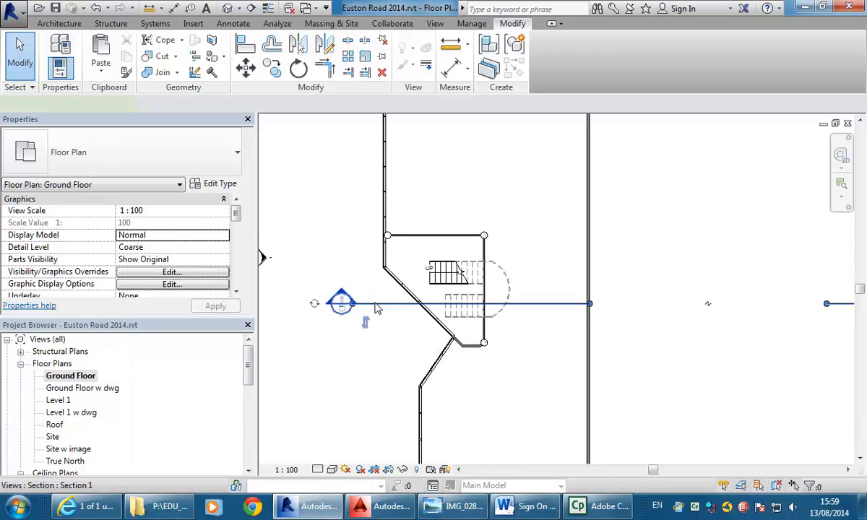
pyautogui.press('Down')
pyautogui.press('Down')
pyautogui.press('Down')
pyautogui.press('Down')
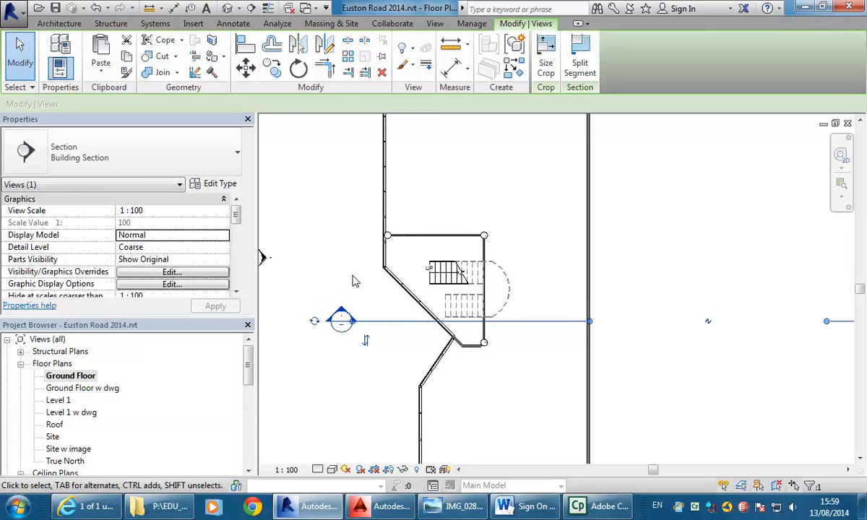
# In the Section 1 view, change the type of both stair railings to 900mm Pipe and dismiss the warning
pyautogui.doubleClick(341, 316)
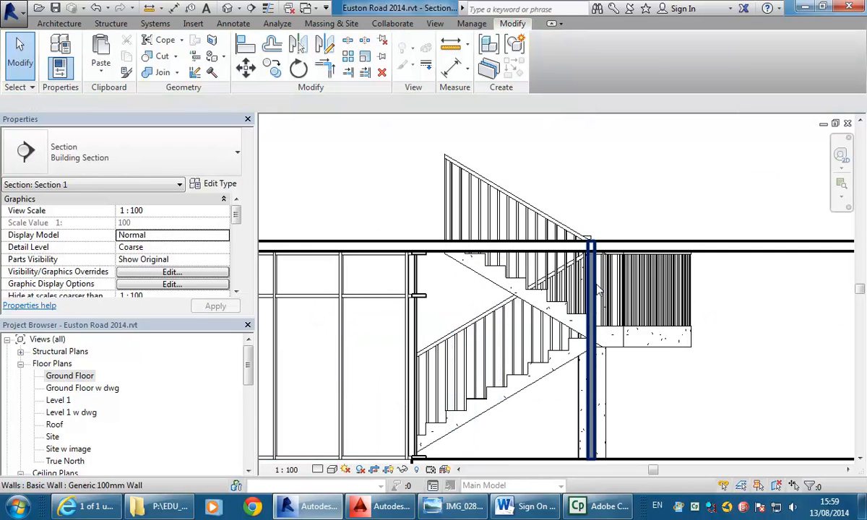
pyautogui.scroll(-2, 374, 197)
pyautogui.moveTo(374, 197); pyautogui.dragTo(432, 189, button='middle')
pyautogui.scroll(1, 434, 191)
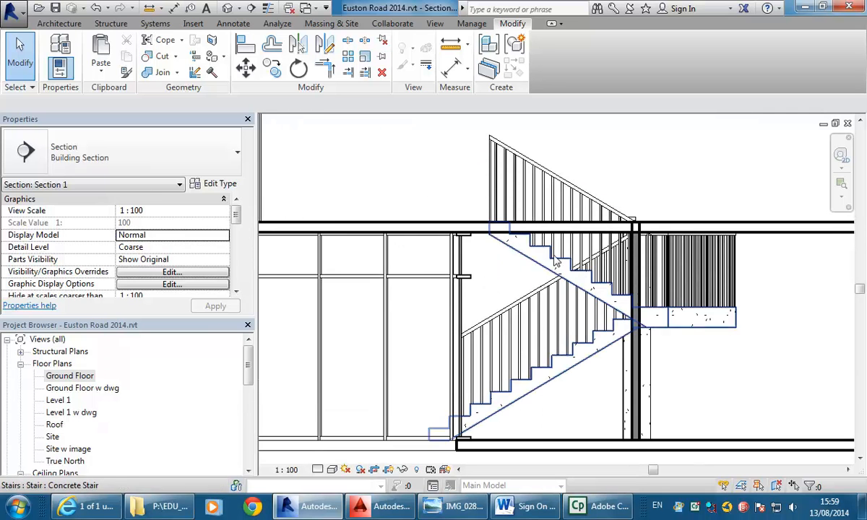
pyautogui.scroll(-1, 667, 374)
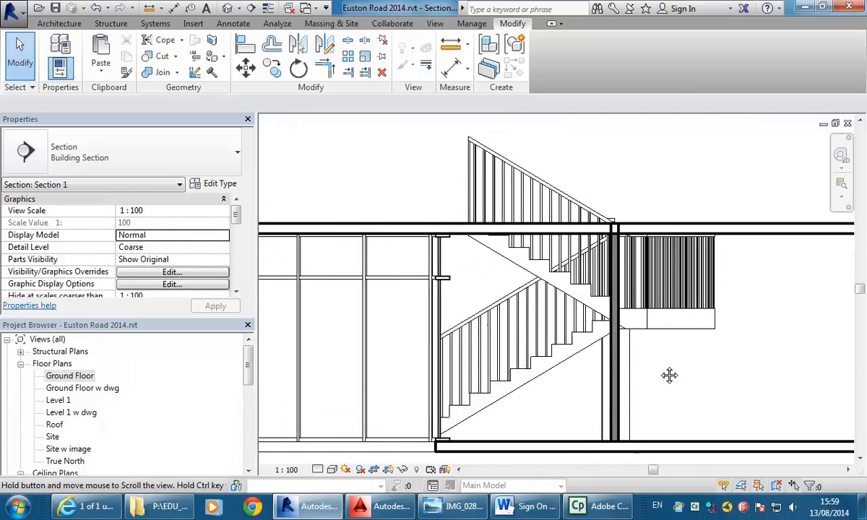
pyautogui.moveTo(712, 387); pyautogui.dragTo(656, 382, button='middle')
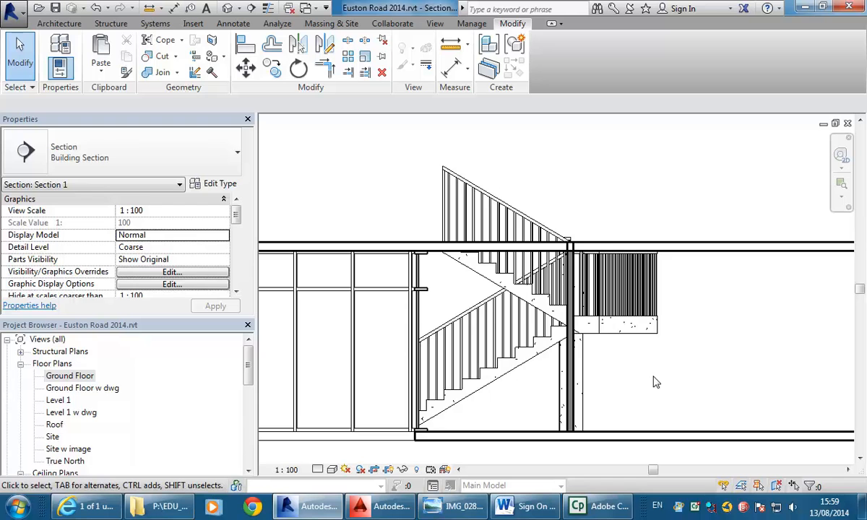
pyautogui.click(478, 316)
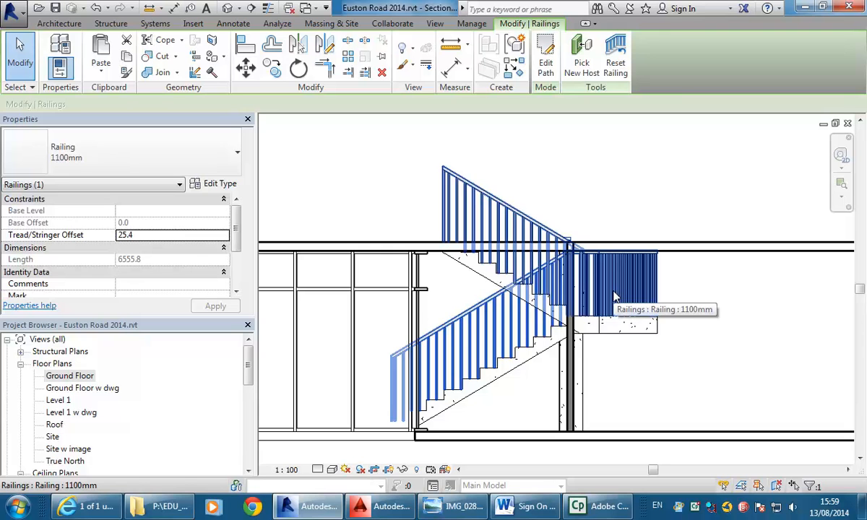
pyautogui.keyDown('ctrl'); pyautogui.click(614, 296); pyautogui.keyUp('ctrl')
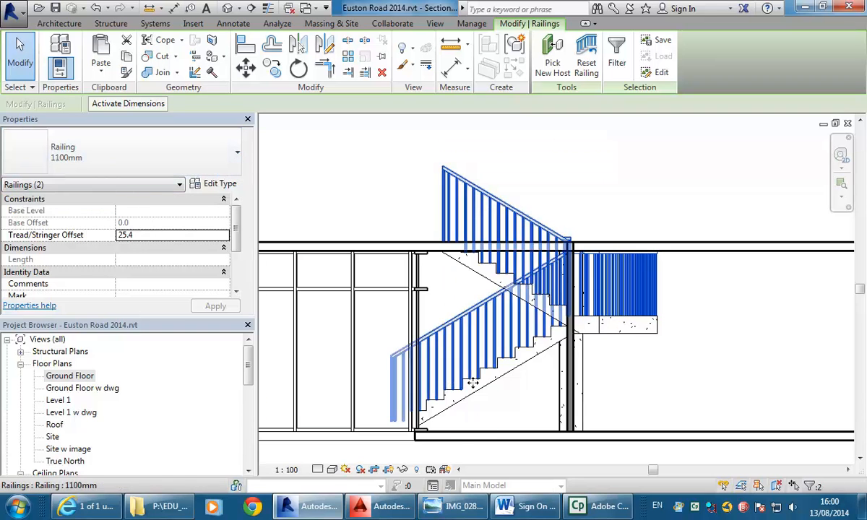
pyautogui.click(195, 145)
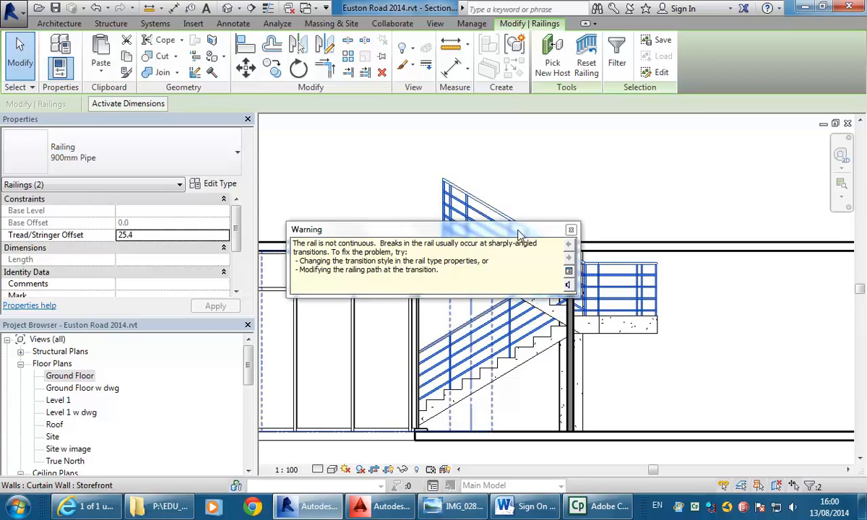
pyautogui.click(571, 231)
pyautogui.click(370, 192)
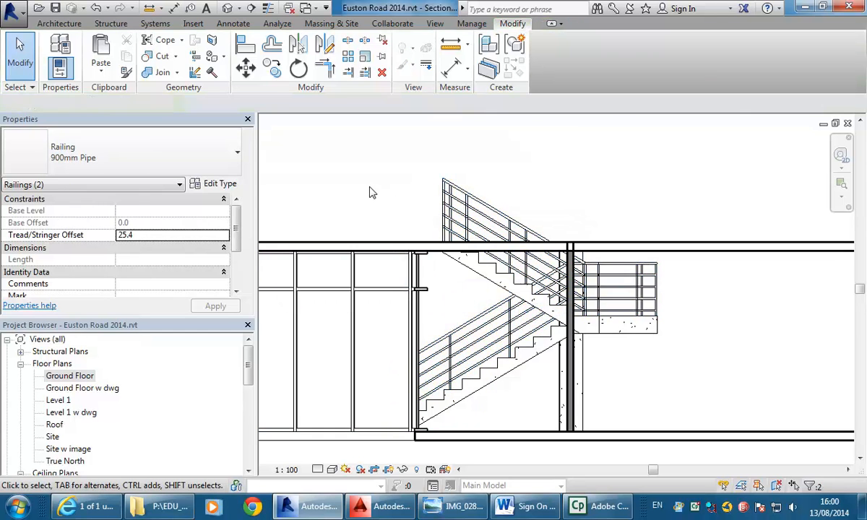
# Open the {3D} view and examine where the staircase and its railings pass through the Level 1 floor
pyautogui.scroll(-2, 370, 195)
pyautogui.scroll(1, 381, 210)
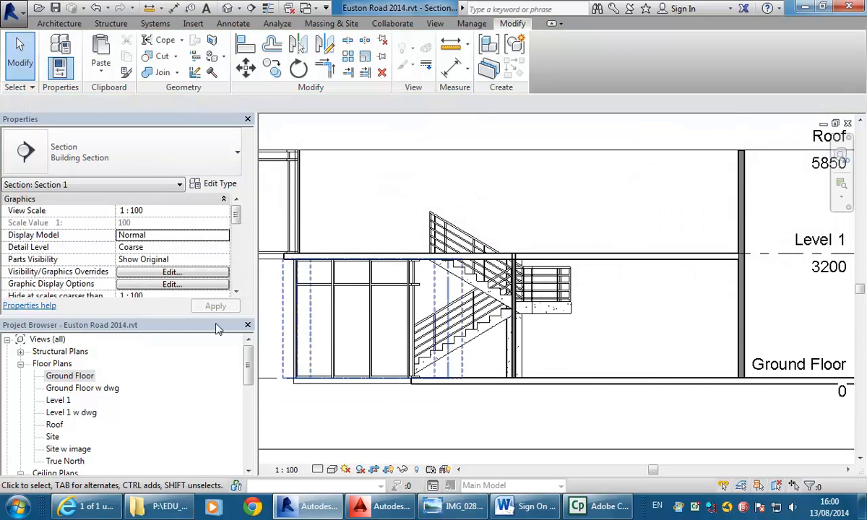
pyautogui.click(55, 425)
pyautogui.scroll(-2, 51, 429)
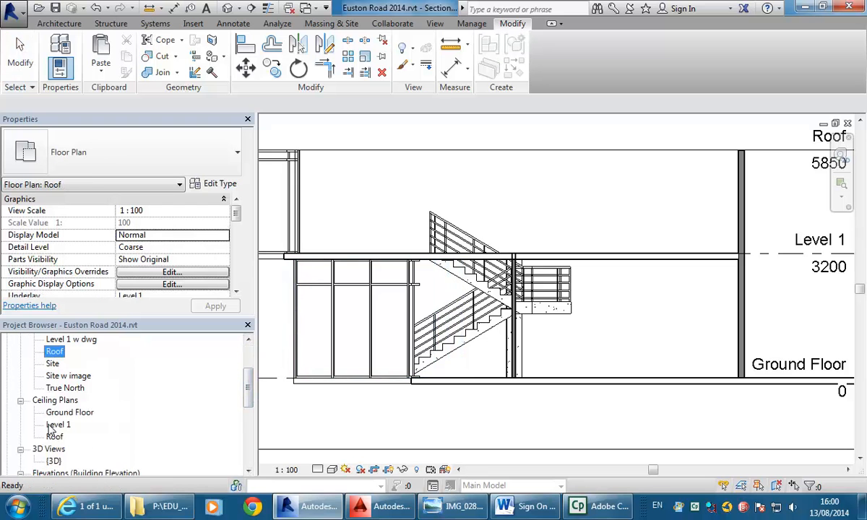
pyautogui.doubleClick(53, 460)
pyautogui.keyDown('shift'); pyautogui.moveTo(425, 237); pyautogui.dragTo(565, 316, button='middle'); pyautogui.keyUp('shift')
pyautogui.scroll(1, 432, 150)
pyautogui.moveTo(432, 150); pyautogui.dragTo(433, 208, button='middle')
pyautogui.scroll(1, 433, 207)
pyautogui.scroll(1, 433, 209)
pyautogui.scroll(1, 447, 216)
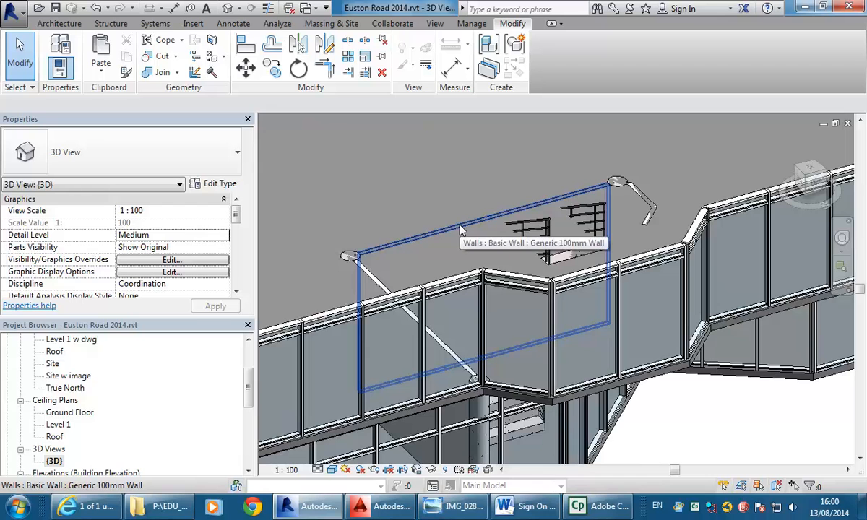
pyautogui.keyDown('shift'); pyautogui.moveTo(578, 272); pyautogui.dragTo(536, 220, button='middle'); pyautogui.keyUp('shift')
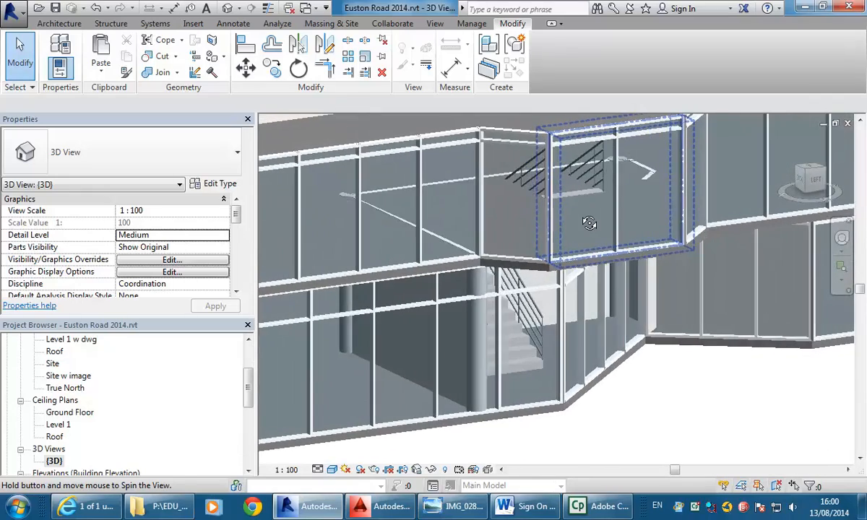
pyautogui.scroll(1, 527, 180)
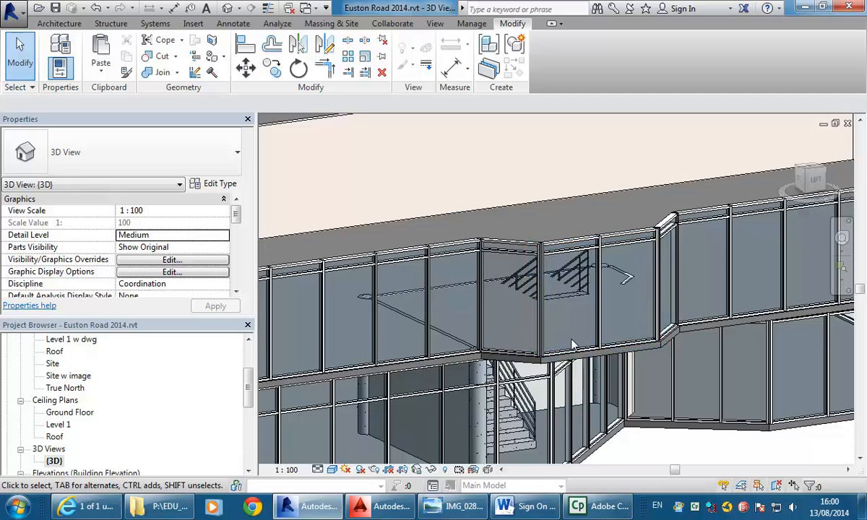
pyautogui.scroll(1, 523, 289)
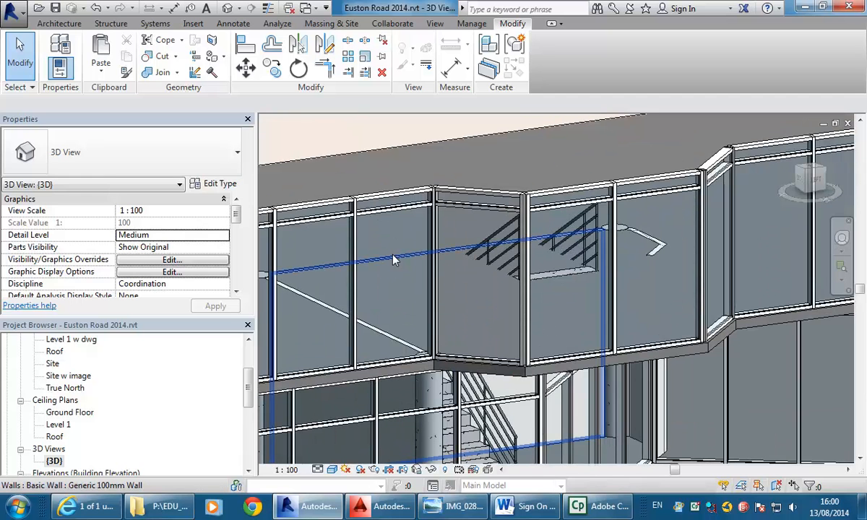
pyautogui.click(560, 279)
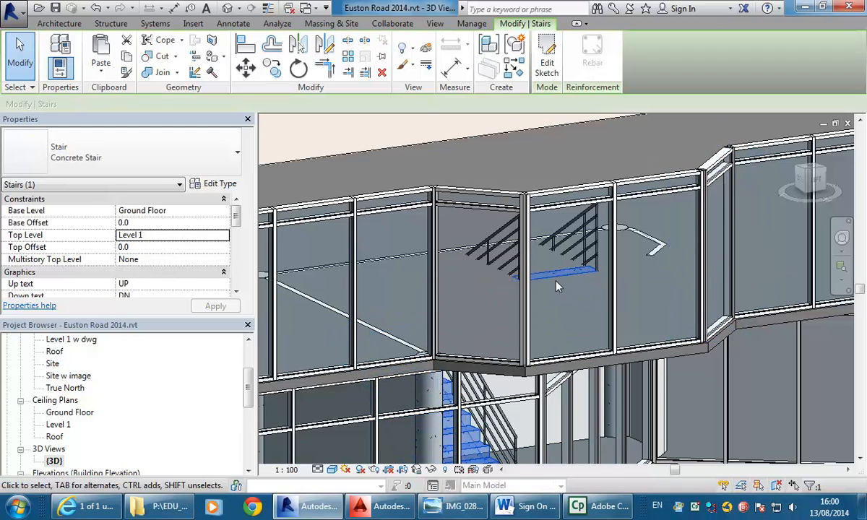
# Start editing the boundary of the Level 1 Generic 150mm floor and bring up the staircase area in the Level 1 floor plan
pyautogui.click(700, 359)
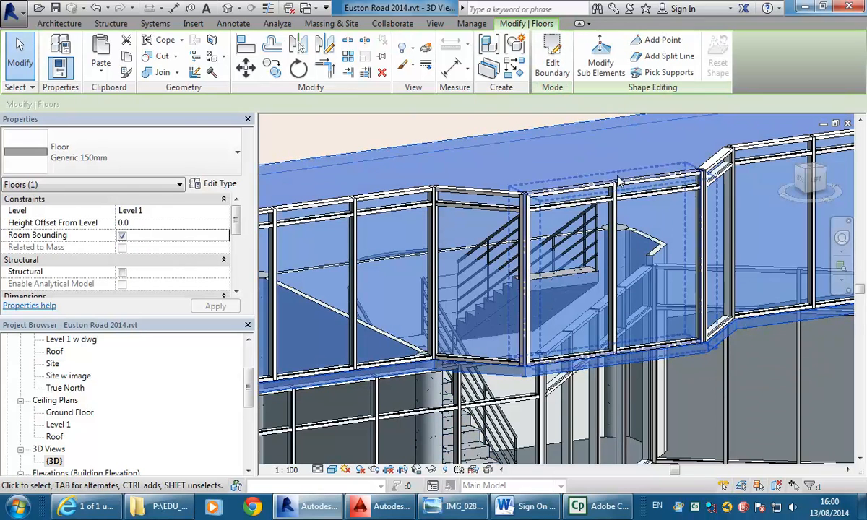
pyautogui.click(551, 58)
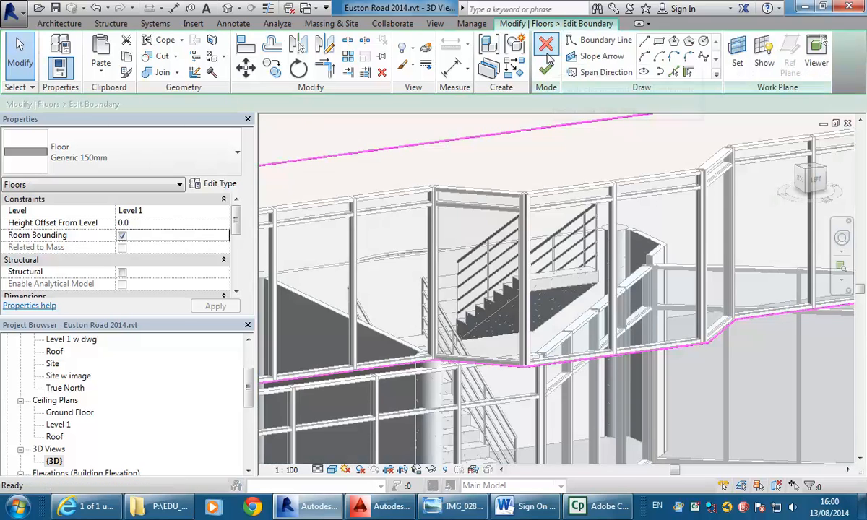
pyautogui.keyDown('shift'); pyautogui.moveTo(448, 311); pyautogui.dragTo(522, 314, button='middle'); pyautogui.keyUp('shift')
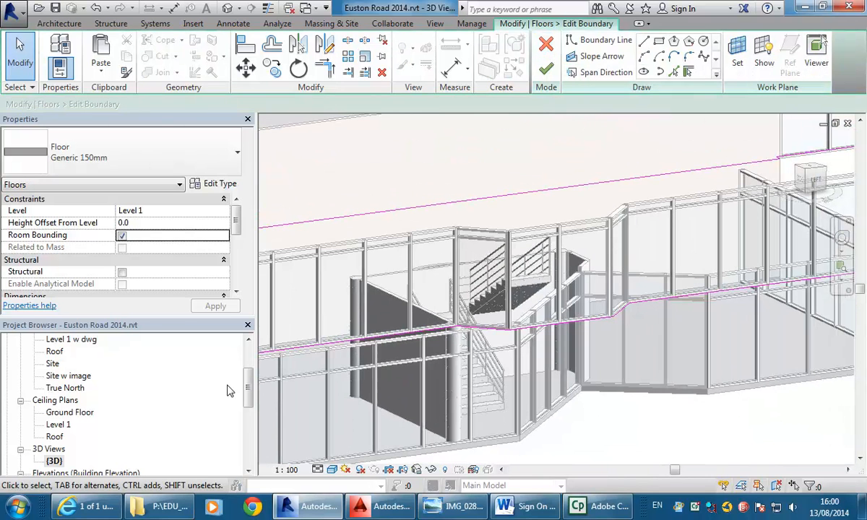
pyautogui.moveTo(249, 393); pyautogui.dragTo(248, 357)
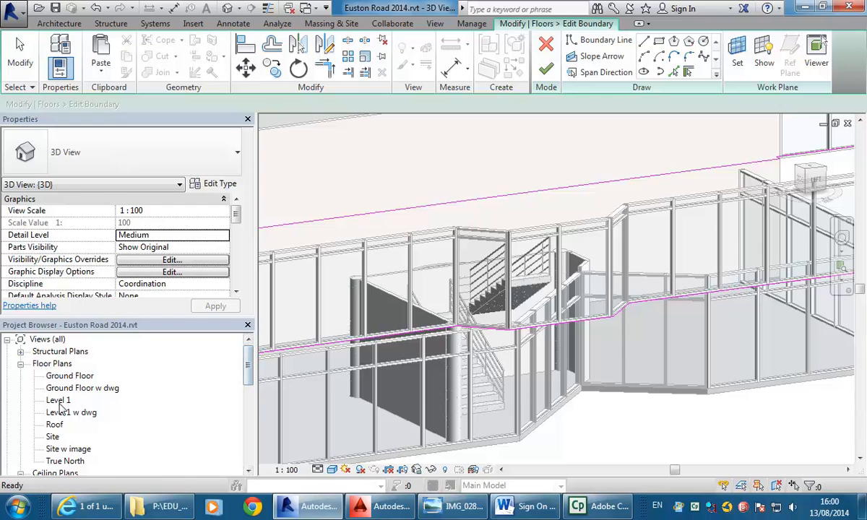
pyautogui.doubleClick(59, 401)
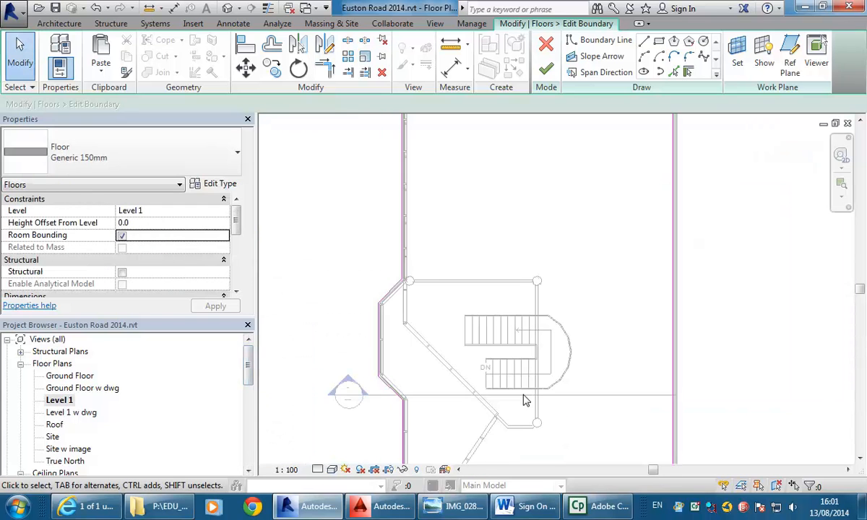
pyautogui.scroll(1, 525, 401)
pyautogui.scroll(4, 480, 342)
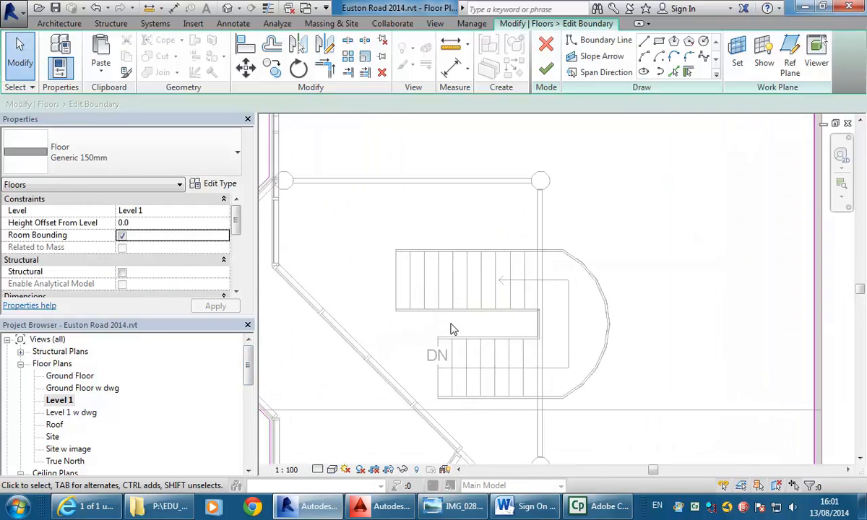
# Switch to Windows Photo Viewer and browse back to the lobby staircase photo image7.jpg to study the floor opening above the stairs
pyautogui.click(458, 507)
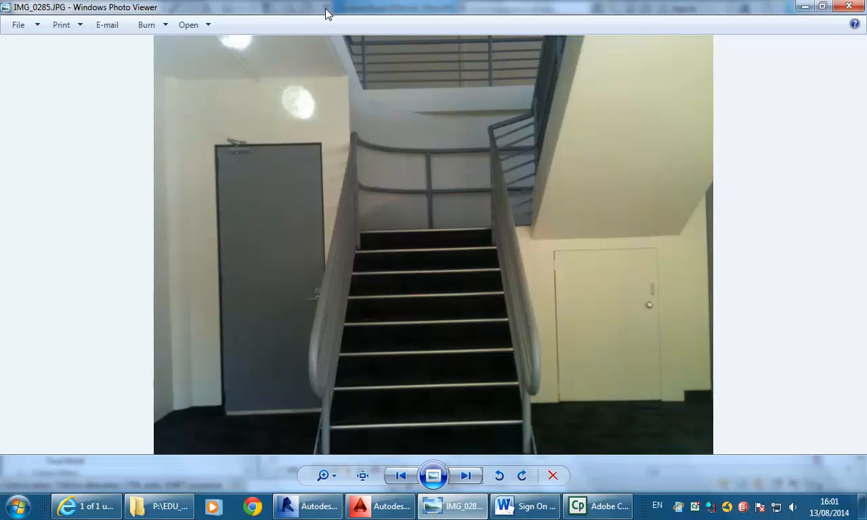
pyautogui.click(402, 476)
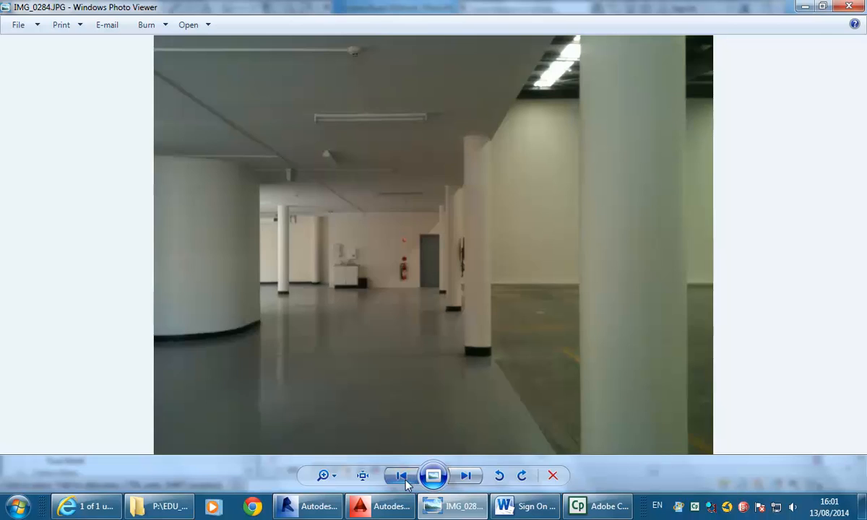
pyautogui.click(405, 481)
pyautogui.click(405, 481)
pyautogui.click(402, 475)
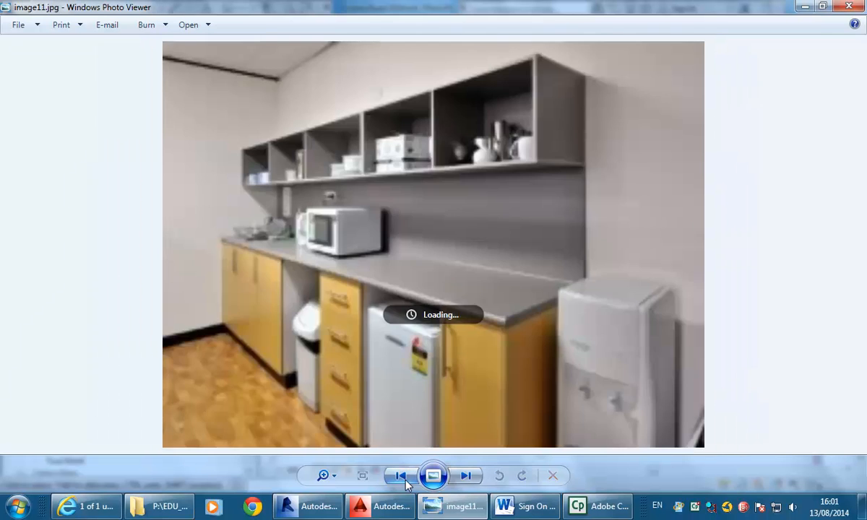
pyautogui.click(402, 476)
pyautogui.click(402, 476)
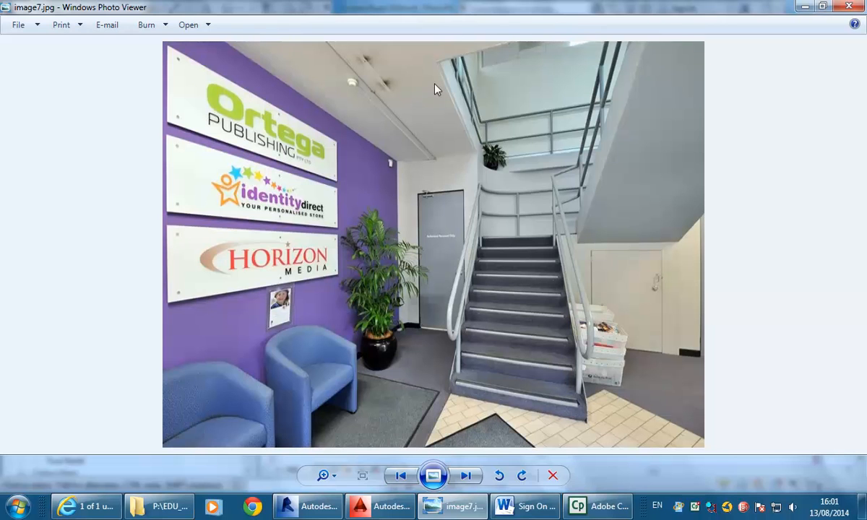
# Return to Revit and pick the stair's starting edge, upper side edge and inner landing arc as floor boundary lines
pyautogui.click(804, 7)
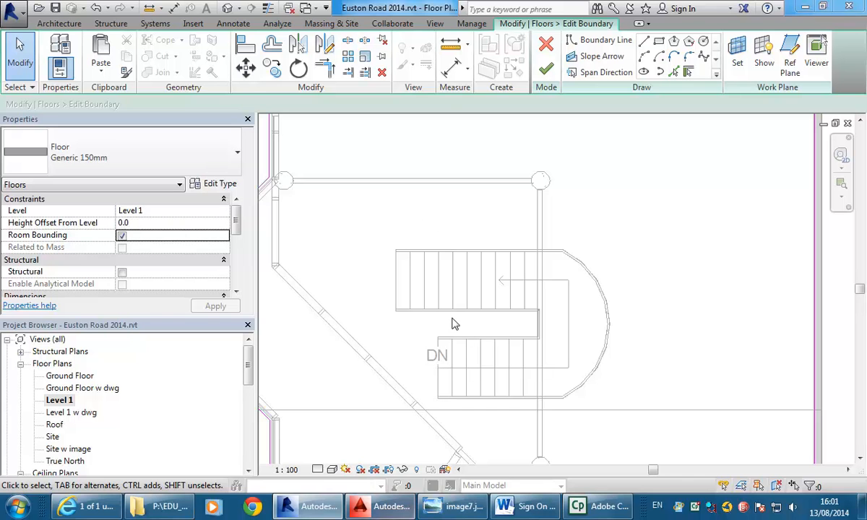
pyautogui.click(674, 72)
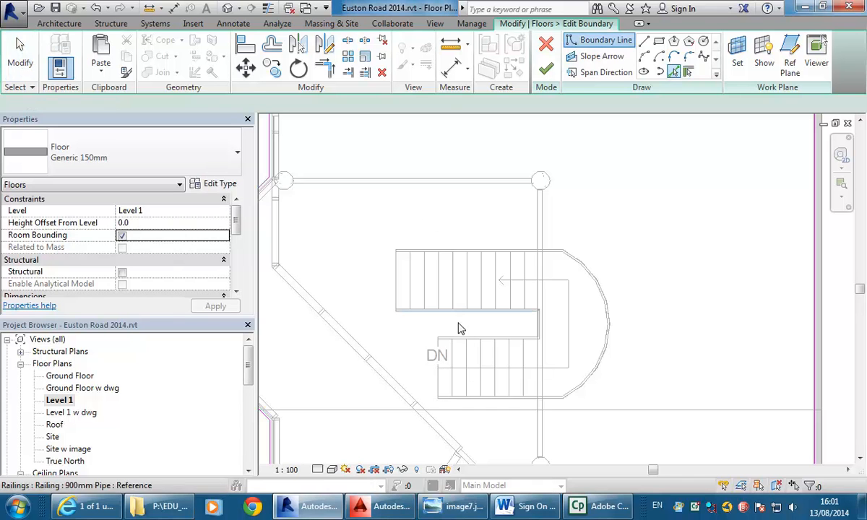
pyautogui.click(440, 394)
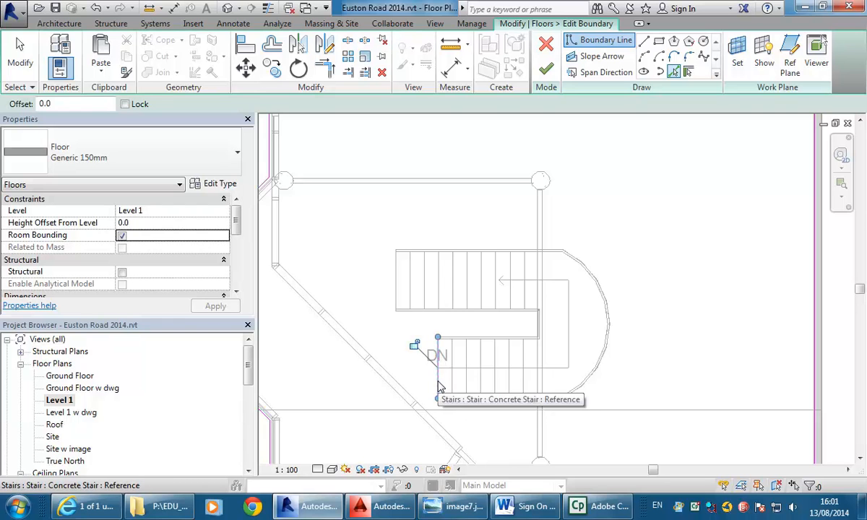
pyautogui.scroll(5, 462, 249)
pyautogui.click(481, 266)
pyautogui.scroll(-2, 473, 207)
pyautogui.scroll(2, 546, 271)
pyautogui.click(533, 286)
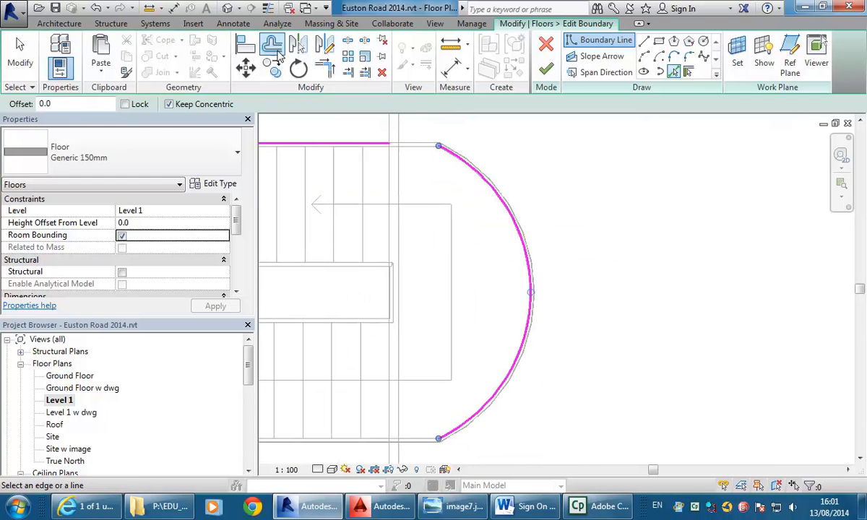
# Undo the inner landing arc, and pick the outer landing arc and the stair's lower side edge as boundary lines
pyautogui.click(99, 12)
pyautogui.scroll(3, 503, 190)
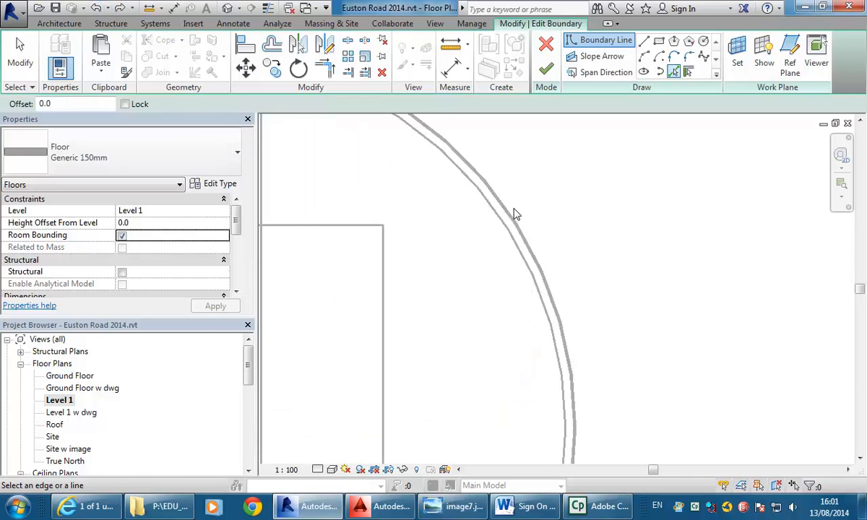
pyautogui.click(505, 209)
pyautogui.scroll(-1, 449, 294)
pyautogui.scroll(-2, 503, 257)
pyautogui.scroll(1, 619, 258)
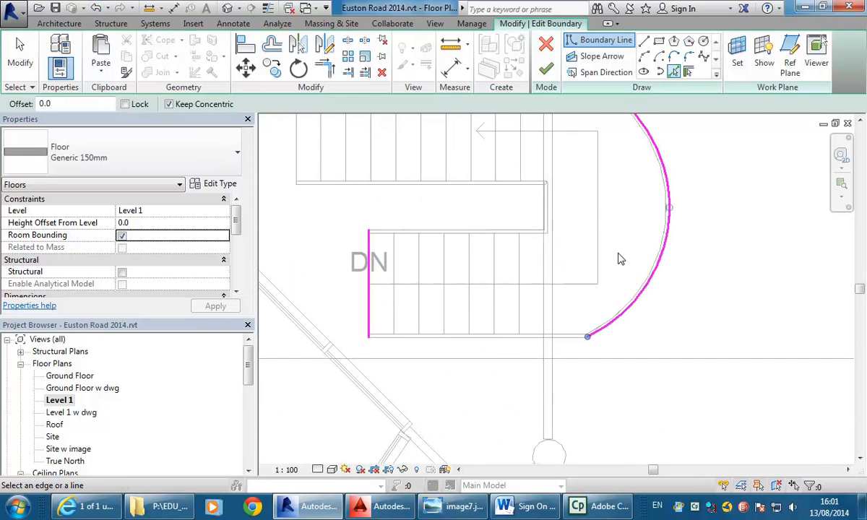
pyautogui.scroll(2, 484, 342)
pyautogui.click(484, 344)
# Trim and extend the picked lines into one closed opening loop around the staircase and its curved landing
pyautogui.scroll(-3, 445, 226)
pyautogui.moveTo(445, 226); pyautogui.dragTo(493, 320, button='middle')
pyautogui.click(326, 68)
pyautogui.click(435, 193)
pyautogui.click(380, 329)
pyautogui.click(522, 389)
pyautogui.click(550, 383)
pyautogui.click(573, 211)
pyautogui.click(509, 194)
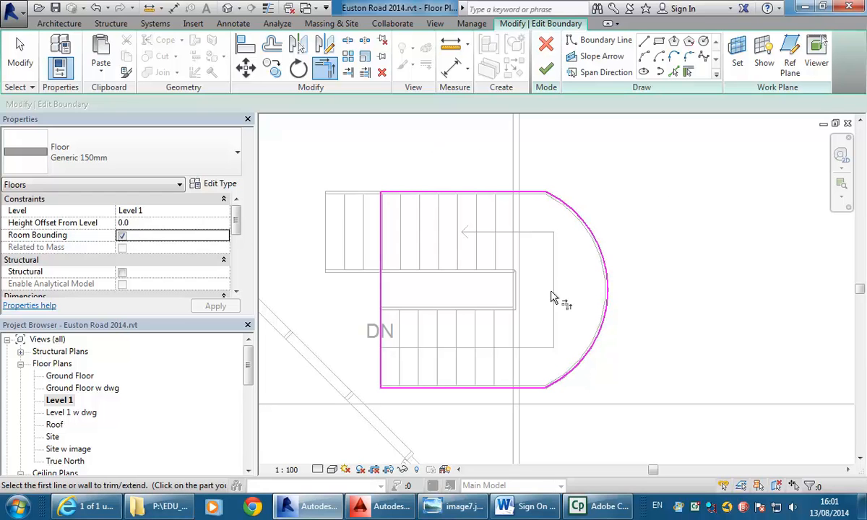
# Finish the Level 1 floor boundary, agree to attach the walls to the floor's bottom and clear the selection
pyautogui.scroll(-3, 549, 297)
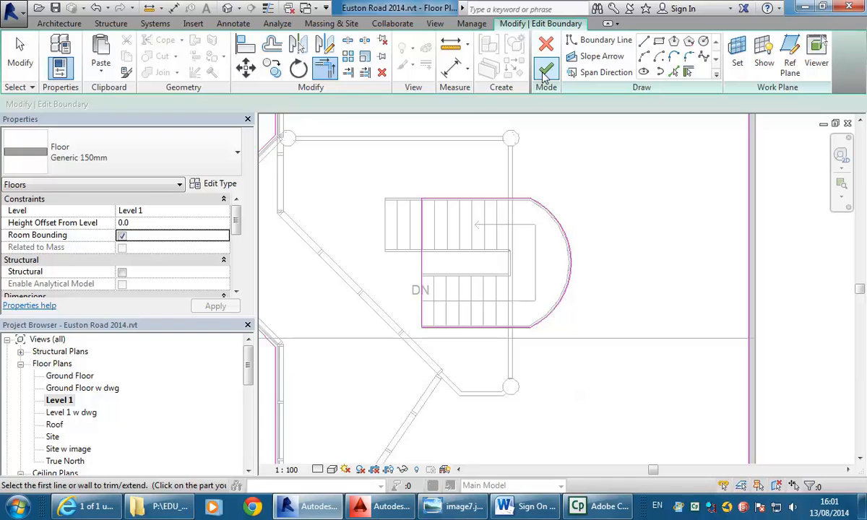
pyautogui.press('Escape')
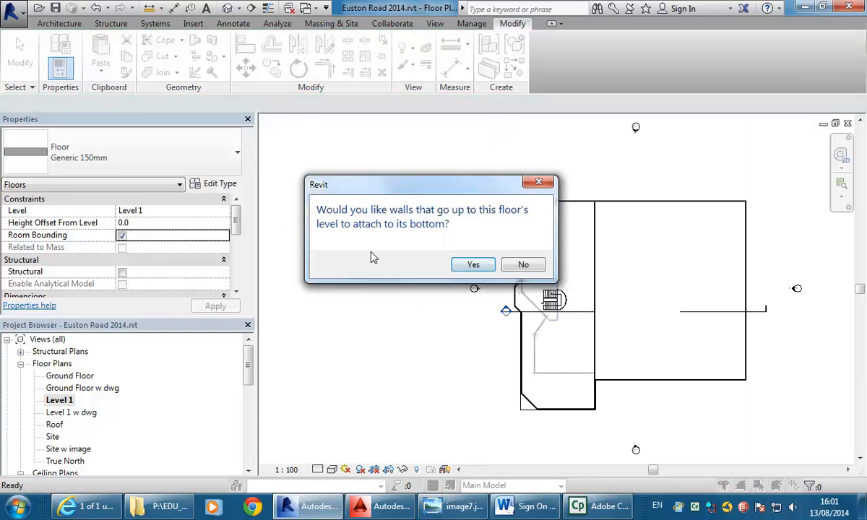
pyautogui.moveTo(467, 187); pyautogui.dragTo(387, 129)
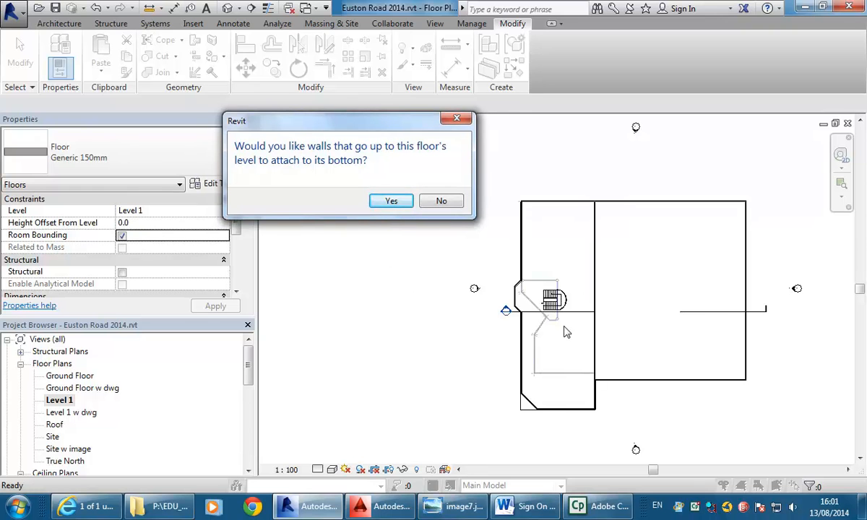
pyautogui.click(390, 202)
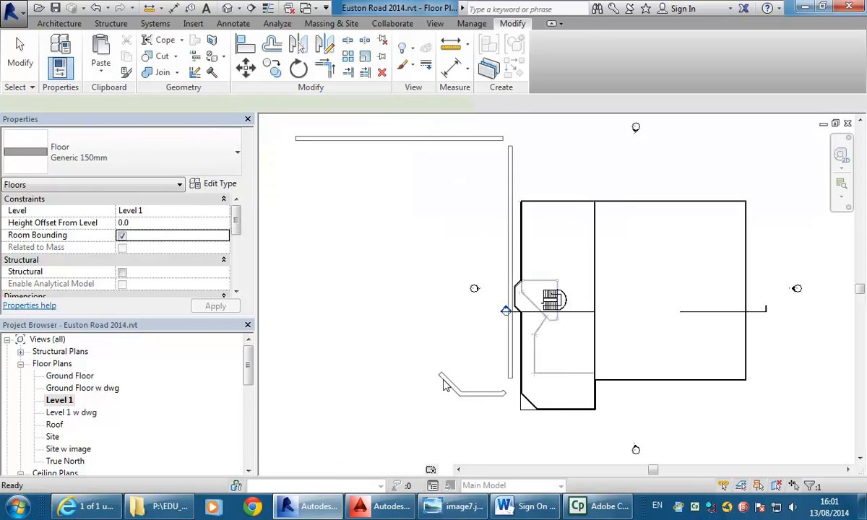
pyautogui.scroll(5, 469, 262)
pyautogui.press('Escape')
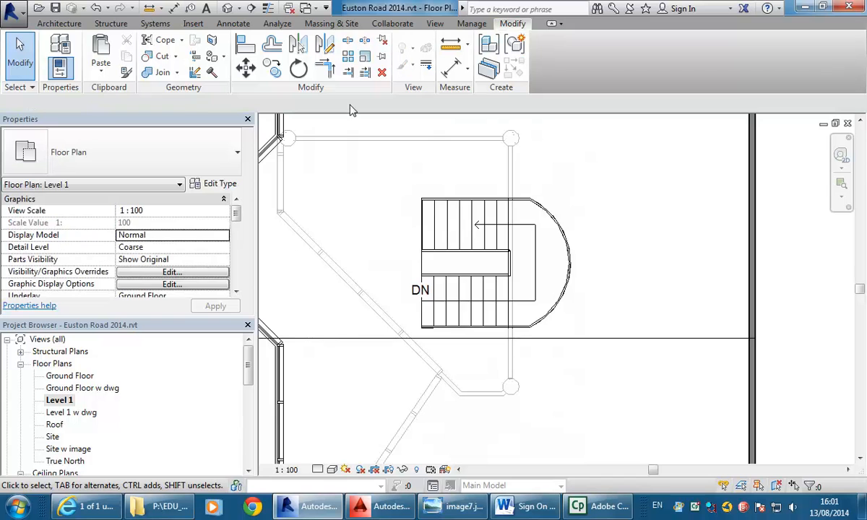
# Open the {3D} view and examine the new floor opening and where the top steps meet the Level 1 floor
pyautogui.click(229, 11)
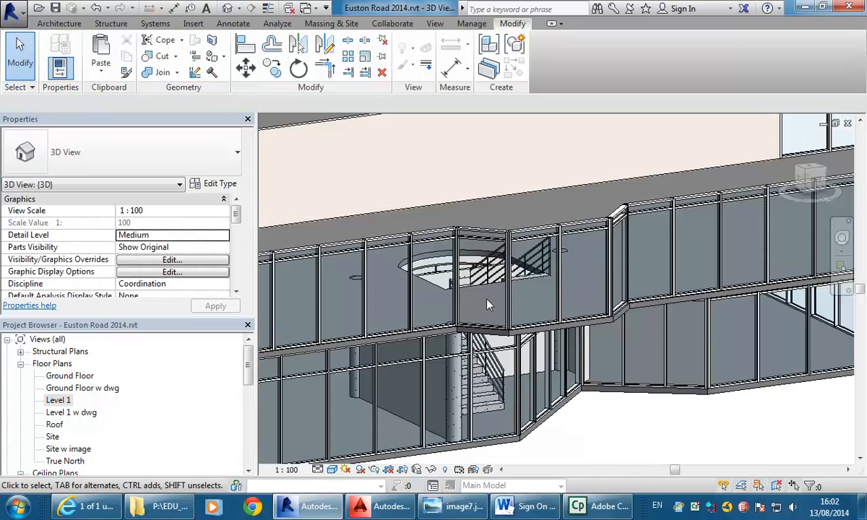
pyautogui.keyDown('shift'); pyautogui.moveTo(439, 249); pyautogui.dragTo(471, 374, button='middle'); pyautogui.keyUp('shift')
pyautogui.scroll(3, 466, 363)
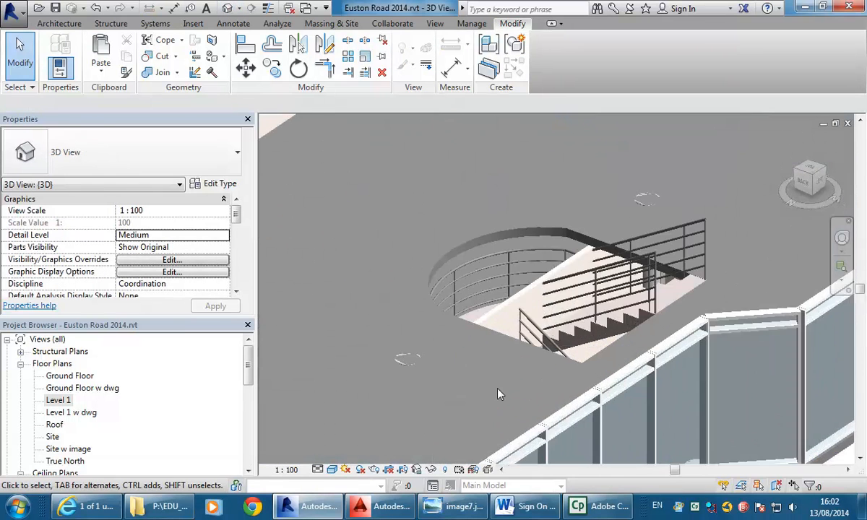
pyautogui.scroll(3, 679, 274)
pyautogui.scroll(4, 713, 289)
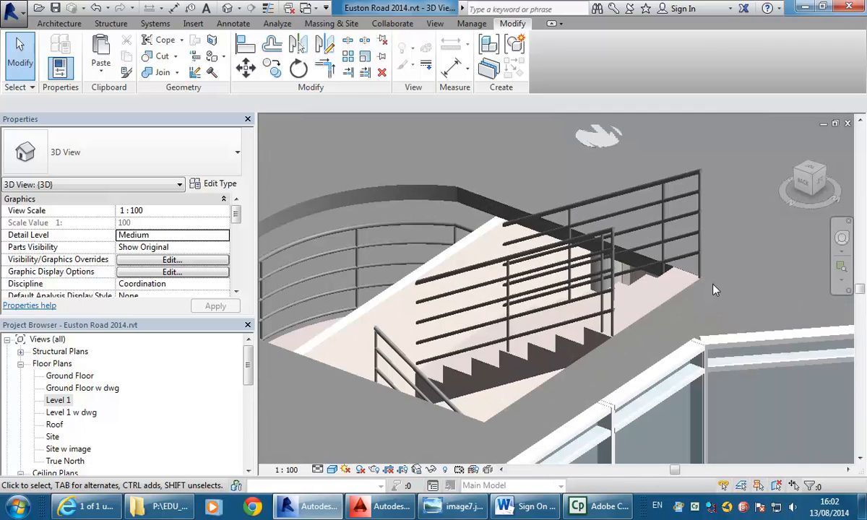
pyautogui.scroll(2, 742, 280)
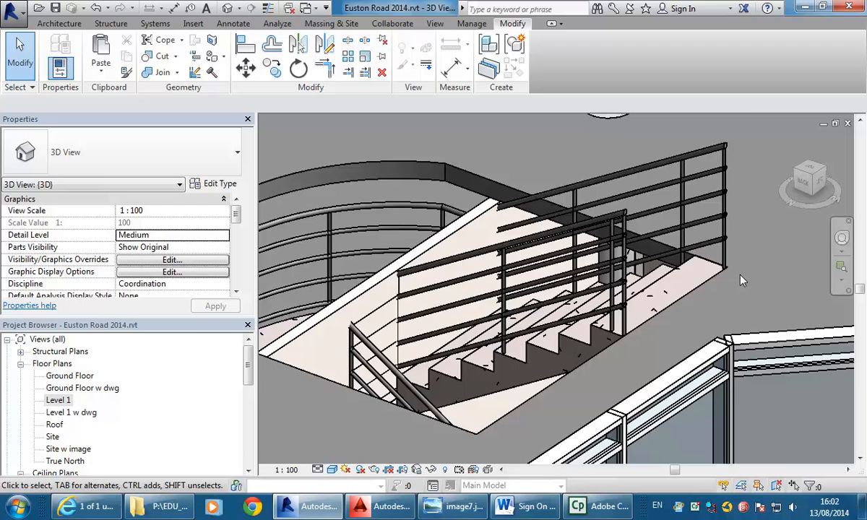
pyautogui.scroll(3, 704, 274)
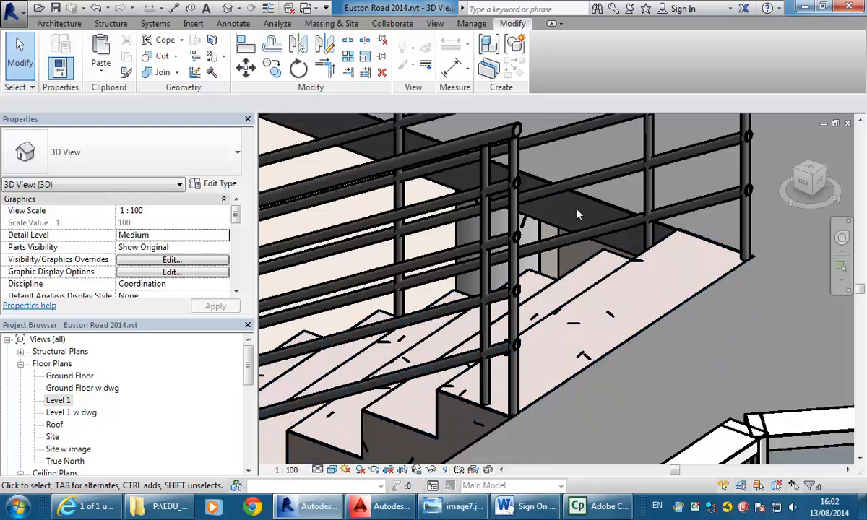
# Check the Concrete Stair's level constraints and its width, riser and tread properties
pyautogui.click(572, 268)
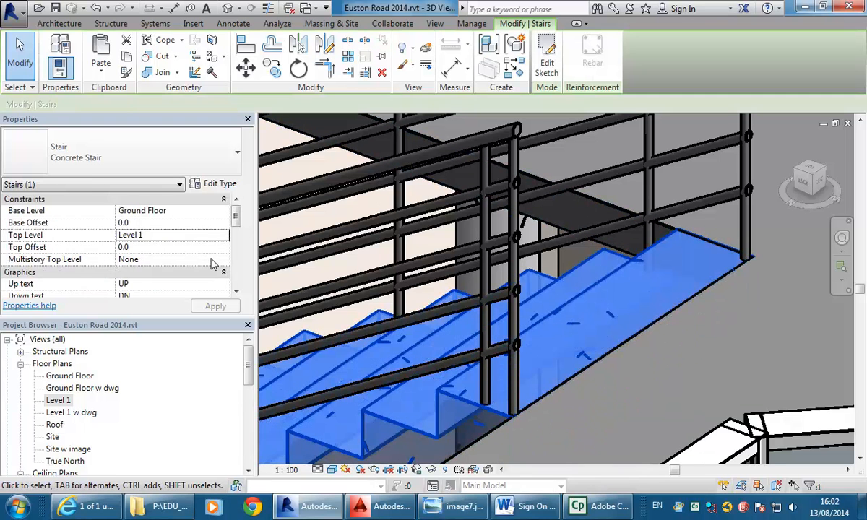
pyautogui.moveTo(237, 224); pyautogui.dragTo(237, 266)
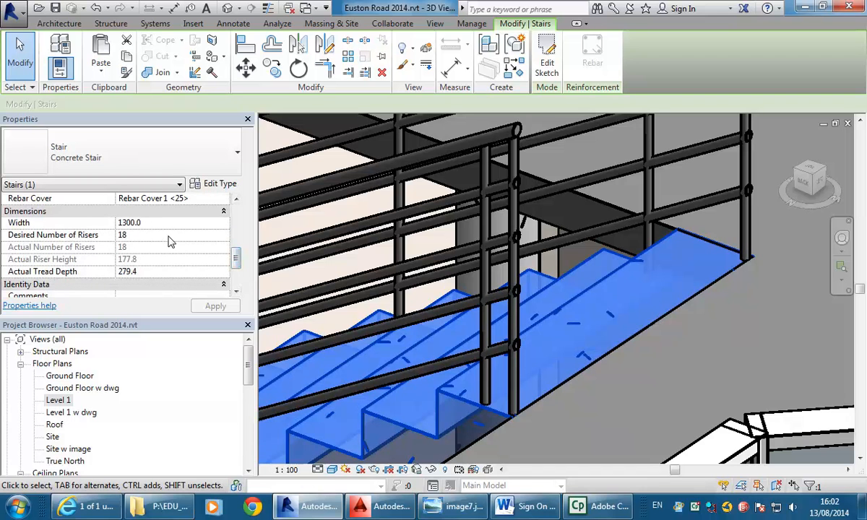
pyautogui.click(633, 315)
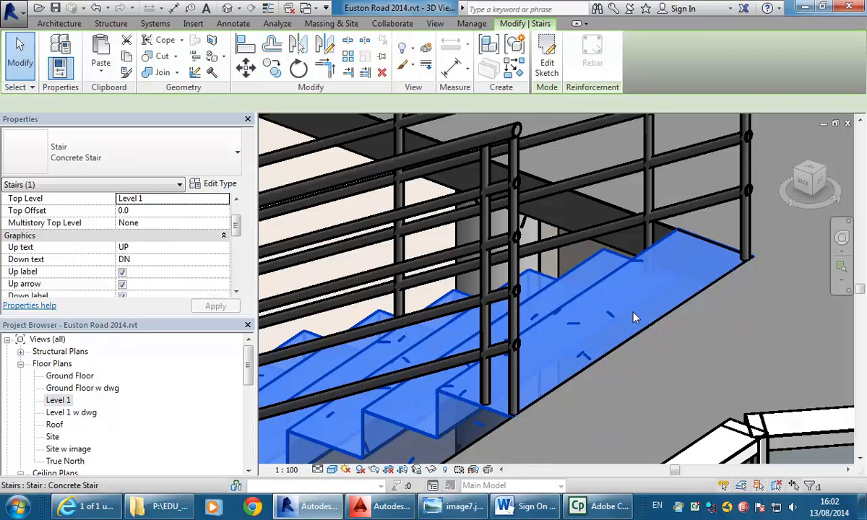
pyautogui.click(727, 330)
# Examine the stair opening from several sides, including where the Generic 100mm wall passes through the landing
pyautogui.scroll(-3, 726, 331)
pyautogui.moveTo(727, 332); pyautogui.dragTo(699, 332, button='middle')
pyautogui.scroll(-4, 641, 300)
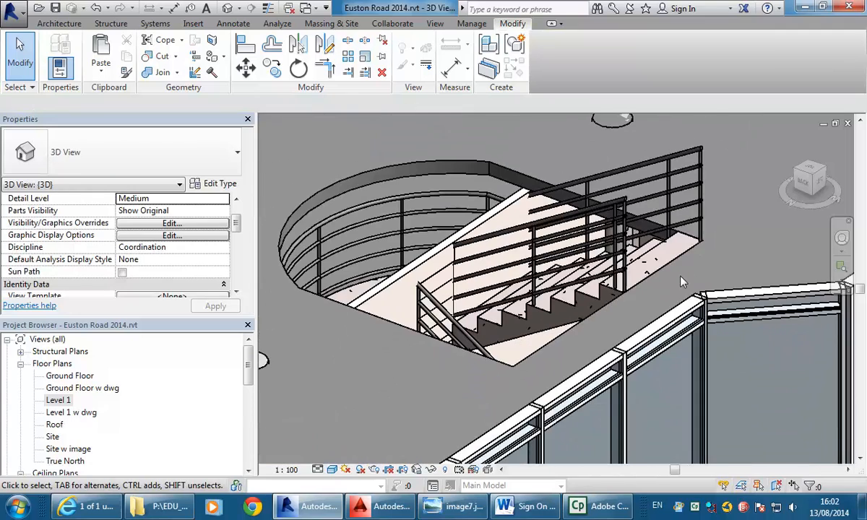
pyautogui.scroll(-3, 663, 253)
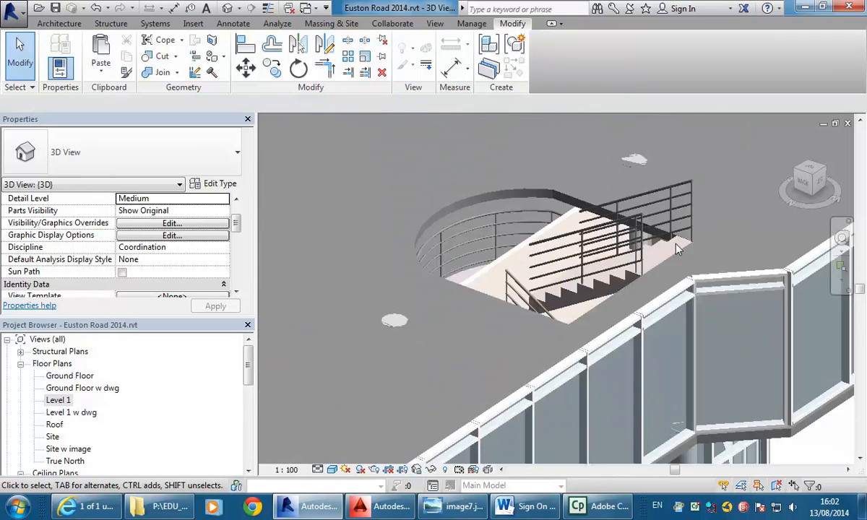
pyautogui.keyDown('shift'); pyautogui.moveTo(514, 277); pyautogui.dragTo(575, 288, button='middle'); pyautogui.keyUp('shift')
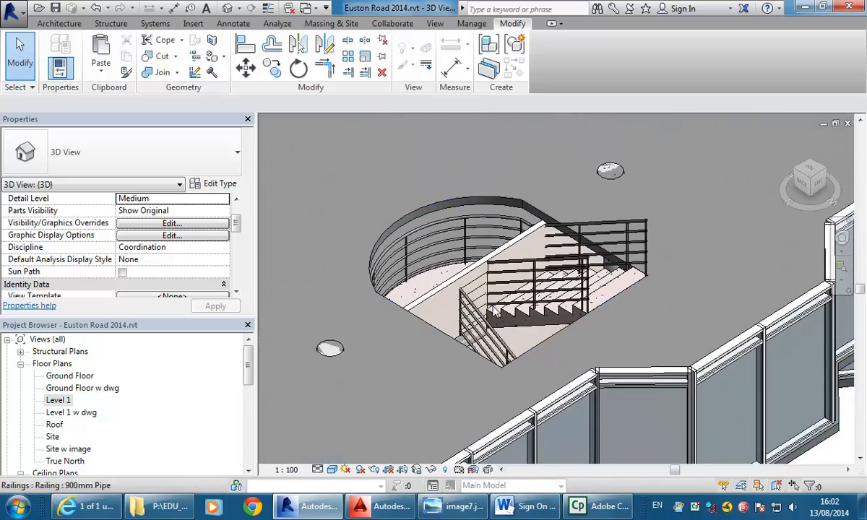
pyautogui.moveTo(495, 310); pyautogui.dragTo(514, 316, button='middle')
pyautogui.scroll(2, 491, 295)
pyautogui.scroll(-3, 491, 296)
pyautogui.keyDown('shift'); pyautogui.moveTo(435, 301); pyautogui.dragTo(522, 303, button='middle'); pyautogui.keyUp('shift')
pyautogui.scroll(3, 571, 303)
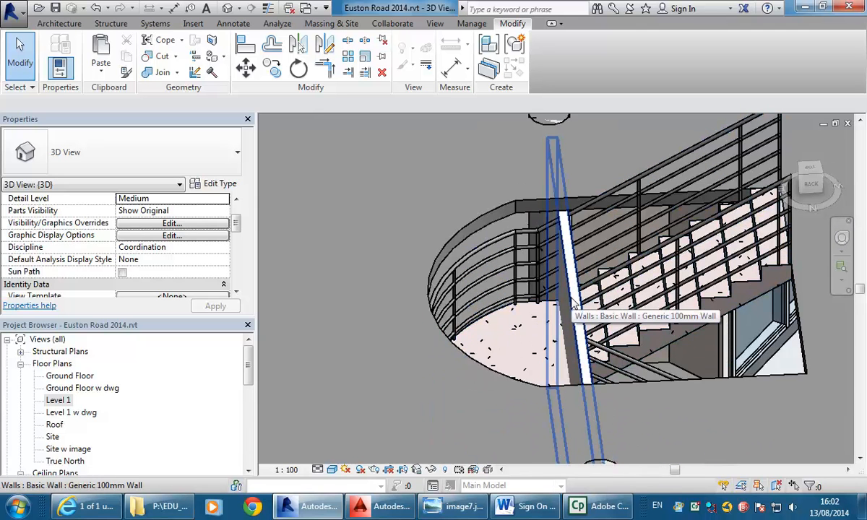
pyautogui.keyDown('shift'); pyautogui.moveTo(499, 331); pyautogui.dragTo(576, 330, button='middle'); pyautogui.keyUp('shift')
pyautogui.moveTo(668, 311); pyautogui.dragTo(514, 355, button='middle')
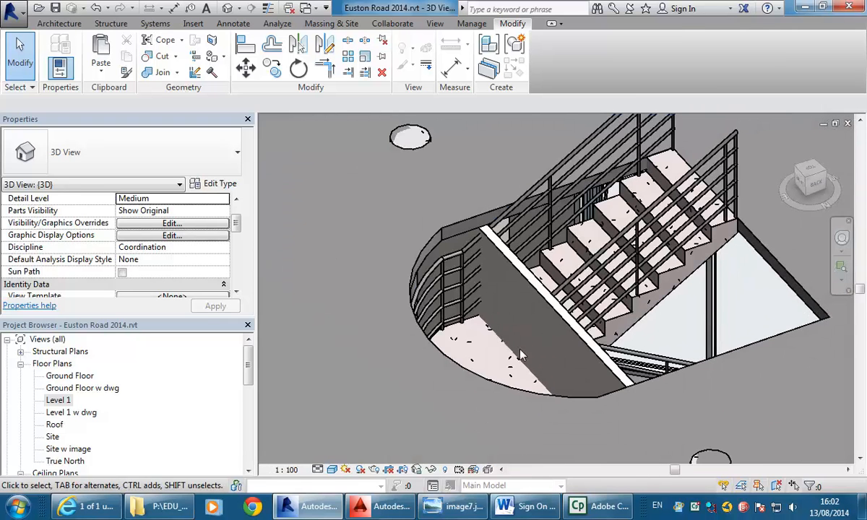
# Start editing the profile of the Generic 100mm wall crossing the stairs, accepting the removal of its attachments
pyautogui.click(556, 313)
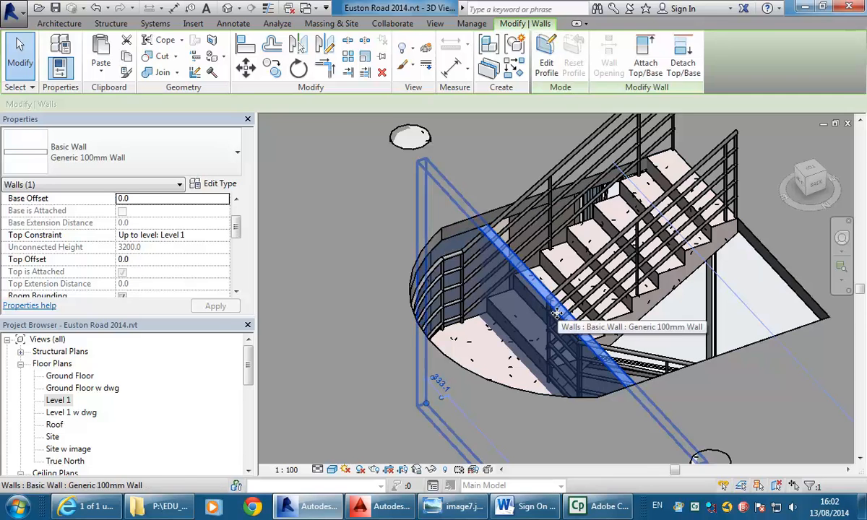
pyautogui.scroll(-4, 556, 313)
pyautogui.scroll(3, 486, 269)
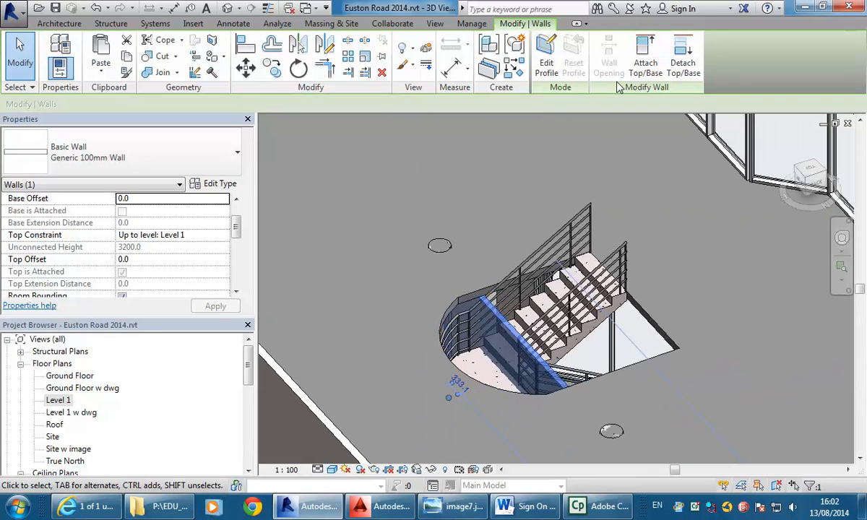
pyautogui.click(547, 64)
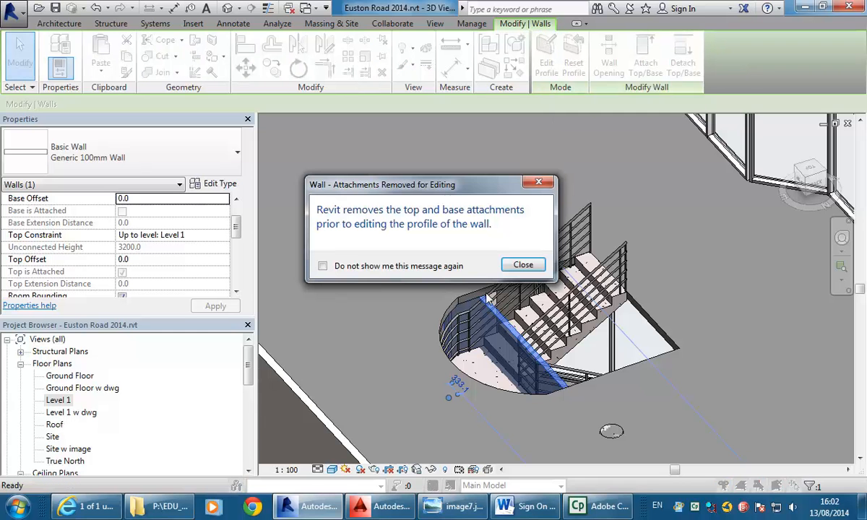
pyautogui.click(523, 266)
# Bring the wall's profile sketch into view from the facade side and set the visual style to Wireframe
pyautogui.keyDown('shift'); pyautogui.moveTo(433, 436); pyautogui.dragTo(504, 321, button='middle'); pyautogui.keyUp('shift')
pyautogui.keyDown('shift'); pyautogui.moveTo(559, 277); pyautogui.dragTo(523, 318, button='middle'); pyautogui.keyUp('shift')
pyautogui.keyDown('shift'); pyautogui.moveTo(489, 345); pyautogui.dragTo(447, 303, button='middle'); pyautogui.keyUp('shift')
pyautogui.keyDown('shift'); pyautogui.moveTo(426, 271); pyautogui.dragTo(466, 340, button='middle'); pyautogui.keyUp('shift')
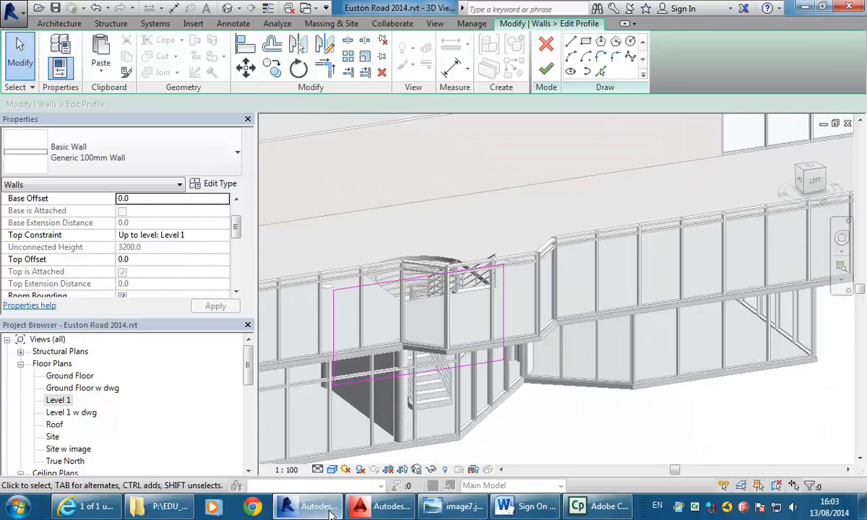
pyautogui.click(331, 470)
pyautogui.click(353, 386)
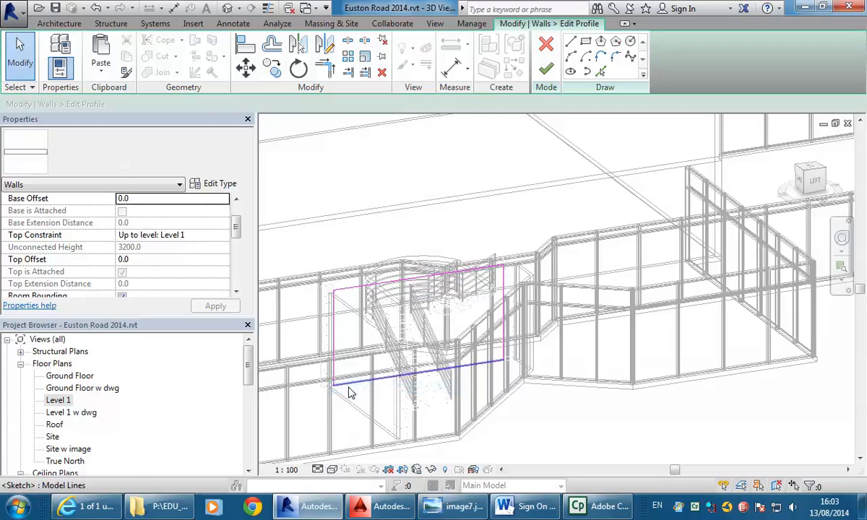
# Add wall profile lines by picking the landing's lower edge and the vertical edges at both sides of the stair passage
pyautogui.keyDown('shift'); pyautogui.moveTo(456, 370); pyautogui.dragTo(571, 387, button='middle'); pyautogui.keyUp('shift')
pyautogui.scroll(2, 517, 364)
pyautogui.moveTo(518, 362); pyautogui.dragTo(493, 356, button='middle')
pyautogui.scroll(2, 470, 405)
pyautogui.moveTo(470, 405)
pyautogui.mouseDown(button='middle')
pyautogui.moveTo(437, 410)
pyautogui.moveTo(405, 399)
pyautogui.mouseUp(button='middle')
pyautogui.scroll(1, 405, 399)
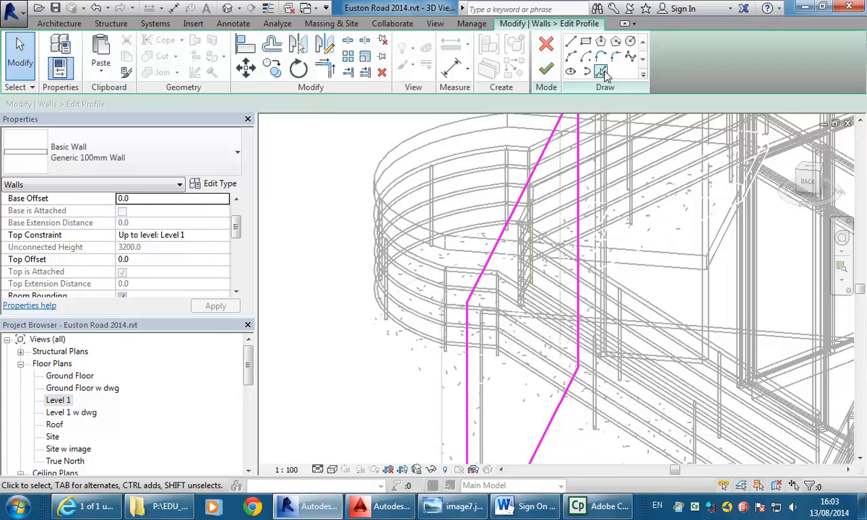
pyautogui.click(602, 72)
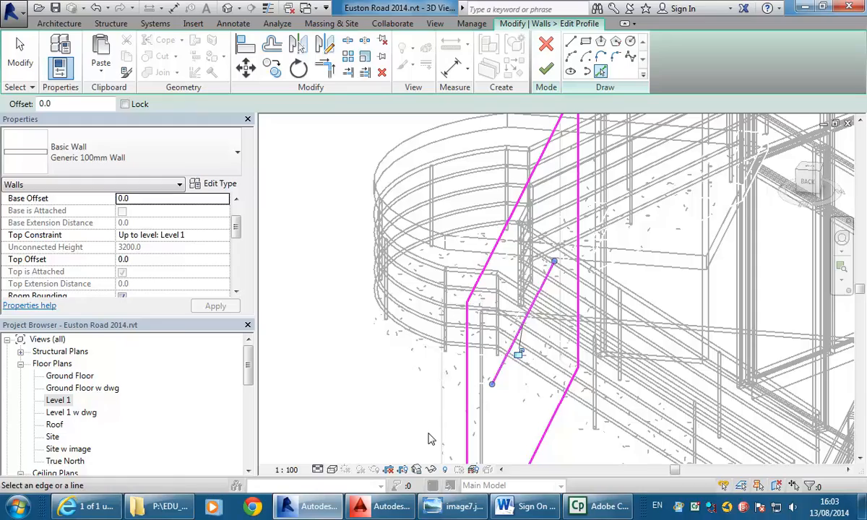
pyautogui.moveTo(454, 328)
pyautogui.keyDown('shift'); pyautogui.mouseDown(button='middle')
pyautogui.moveTo(499, 381)
pyautogui.moveTo(382, 343)
pyautogui.moveTo(365, 348)
pyautogui.mouseUp(button='middle'); pyautogui.keyUp('shift')
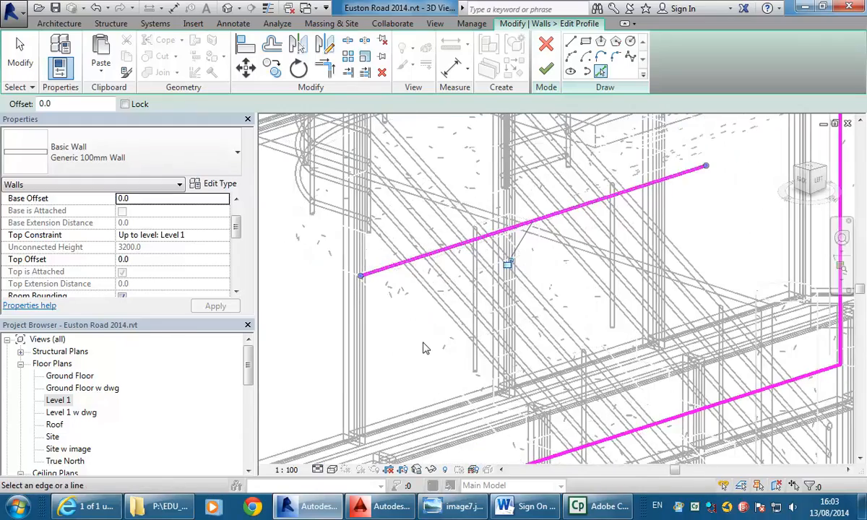
pyautogui.click(361, 346)
pyautogui.moveTo(572, 334)
pyautogui.keyDown('shift'); pyautogui.mouseDown(button='middle')
pyautogui.moveTo(441, 349)
pyautogui.moveTo(478, 369)
pyautogui.moveTo(362, 314)
pyautogui.moveTo(533, 342)
pyautogui.moveTo(531, 323)
pyautogui.moveTo(451, 310)
pyautogui.mouseUp(button='middle'); pyautogui.keyUp('shift')
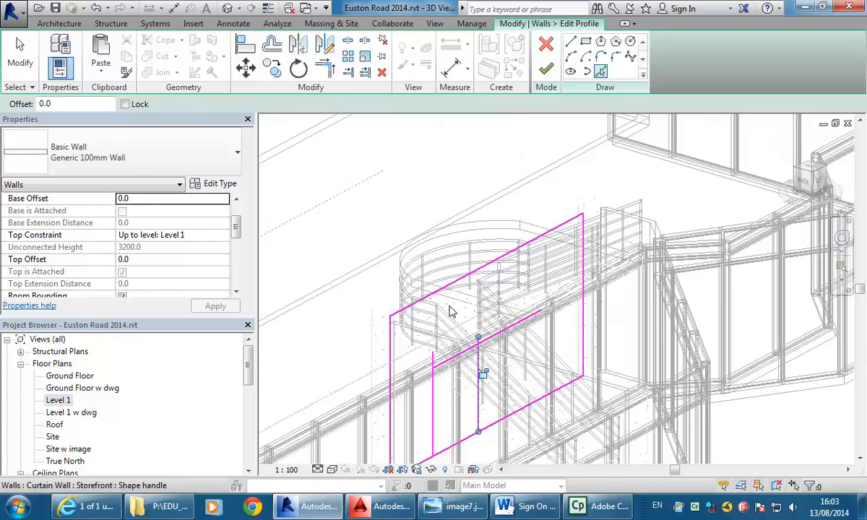
# Split the wall profile's top line and trim it with the picked lines into a rectangular notch around the landing
pyautogui.scroll(1, 473, 321)
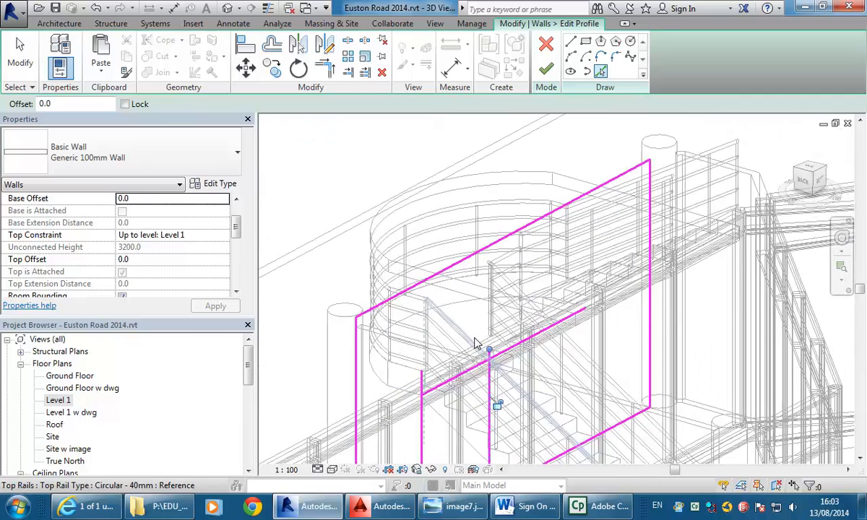
pyautogui.click(348, 40)
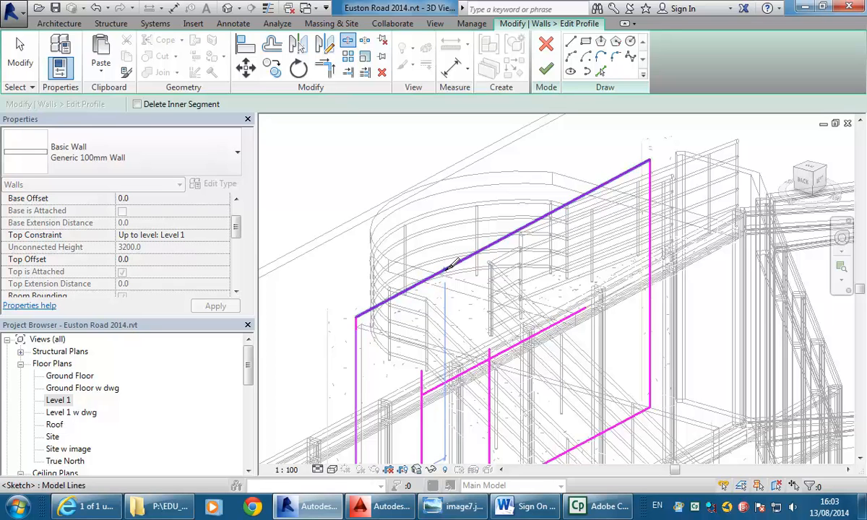
pyautogui.click(445, 270)
pyautogui.click(326, 69)
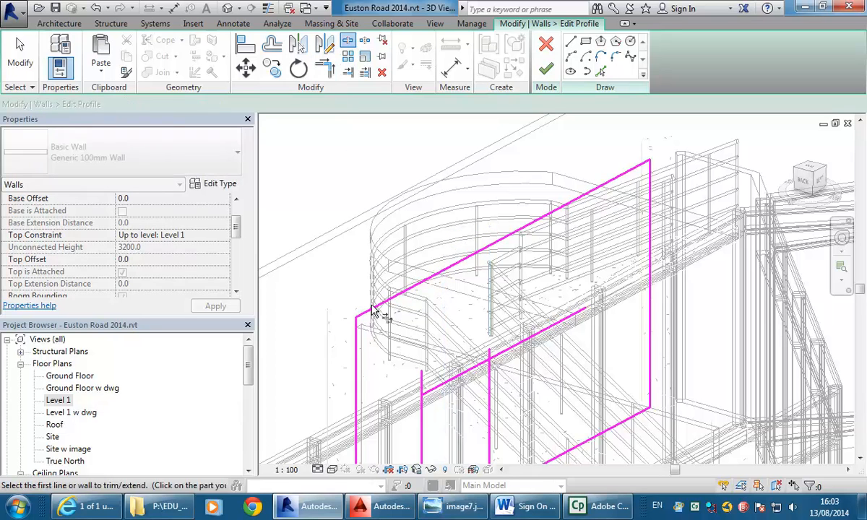
pyautogui.click(421, 380)
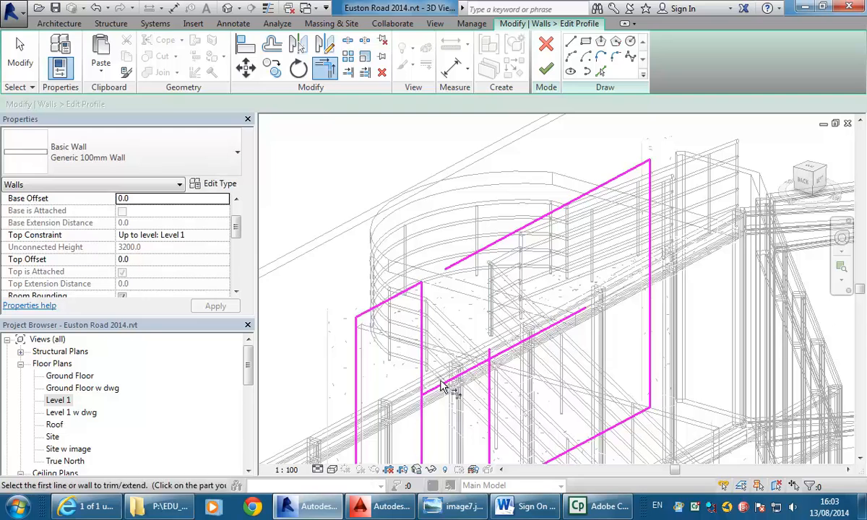
pyautogui.click(520, 234)
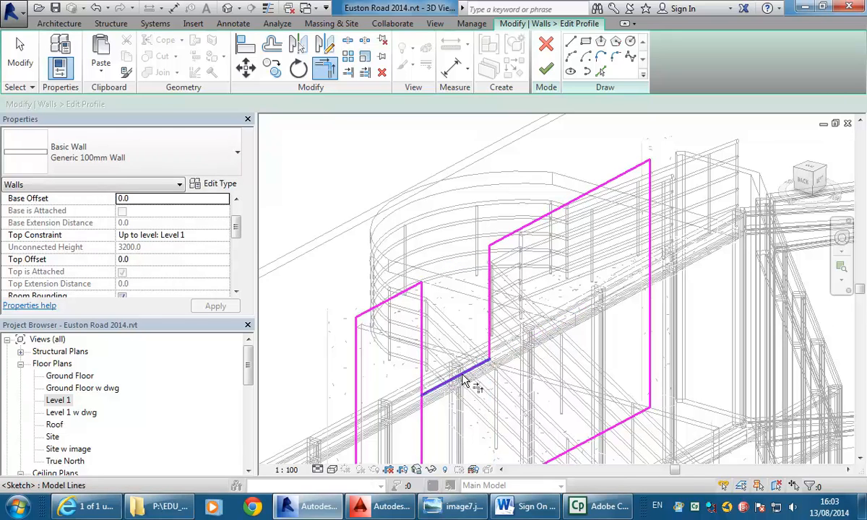
pyautogui.click(422, 381)
# Align the notch's vertical side with the far outer edge of the stair so the opening spans the full landing
pyautogui.keyDown('shift'); pyautogui.moveTo(408, 361); pyautogui.dragTo(437, 294, button='middle'); pyautogui.keyUp('shift')
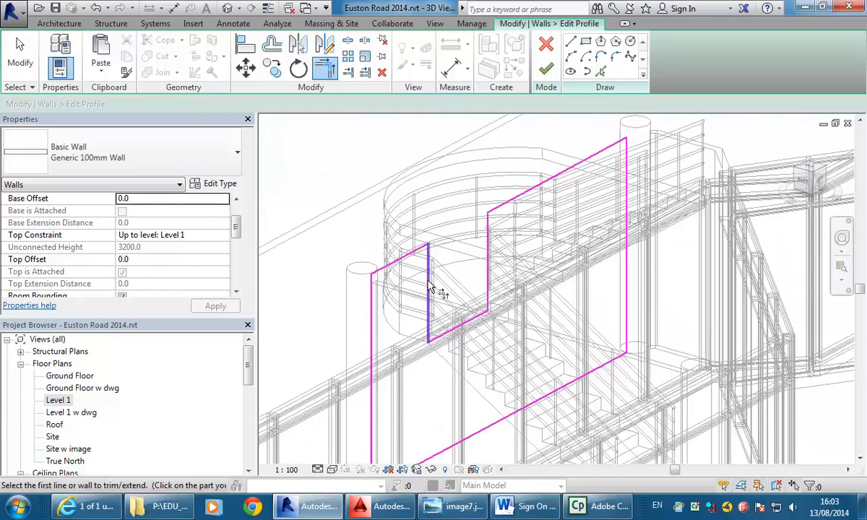
pyautogui.keyDown('shift'); pyautogui.moveTo(525, 326); pyautogui.dragTo(456, 361, button='middle'); pyautogui.keyUp('shift')
pyautogui.keyDown('shift'); pyautogui.moveTo(451, 405); pyautogui.dragTo(432, 381, button='middle'); pyautogui.keyUp('shift')
pyautogui.scroll(3, 497, 363)
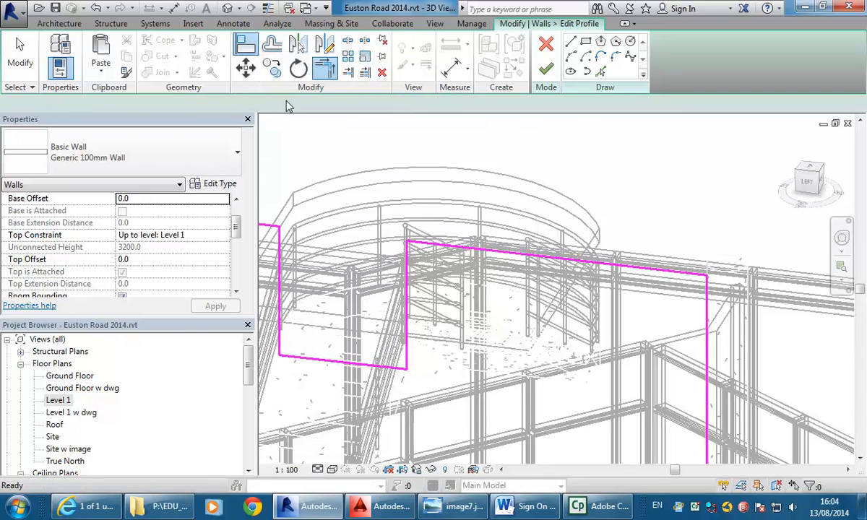
pyautogui.click(591, 384)
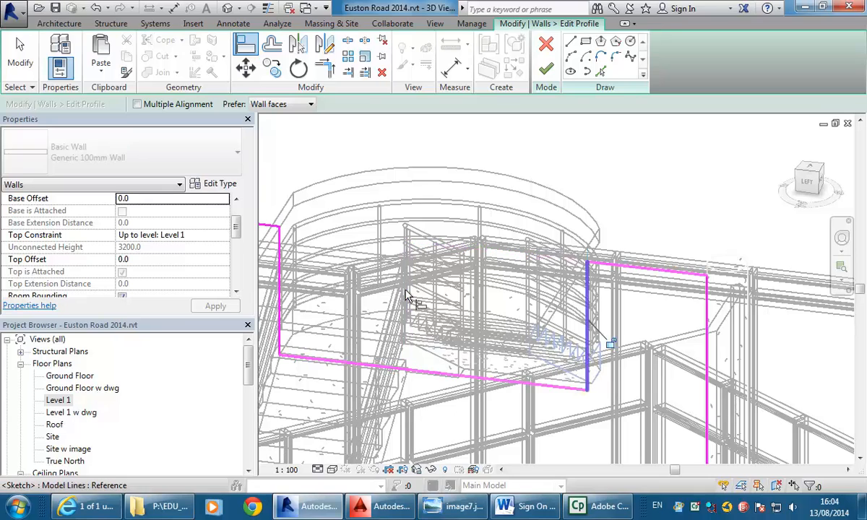
pyautogui.keyDown('shift'); pyautogui.moveTo(387, 291); pyautogui.dragTo(493, 291, button='middle'); pyautogui.keyUp('shift')
# Finish the wall profile edit, deselect the wall and set the 3D view's visual style to Shaded
pyautogui.click(547, 68)
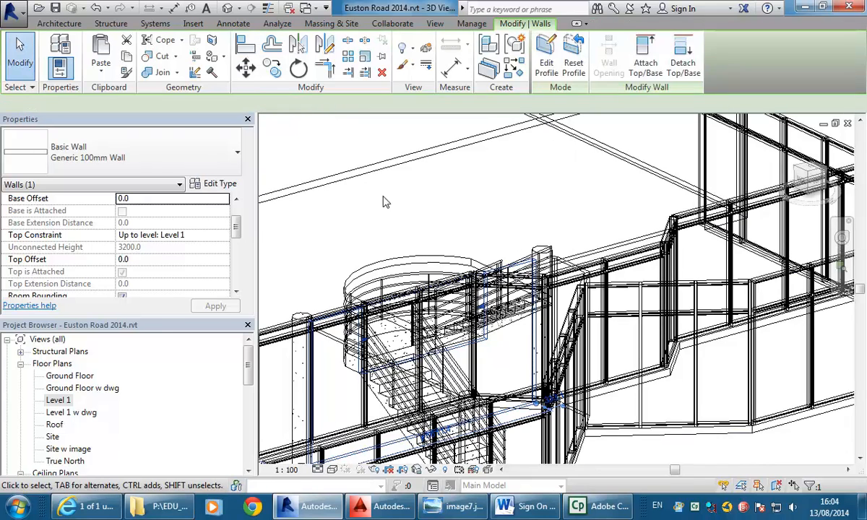
pyautogui.click(384, 202)
pyautogui.click(332, 469)
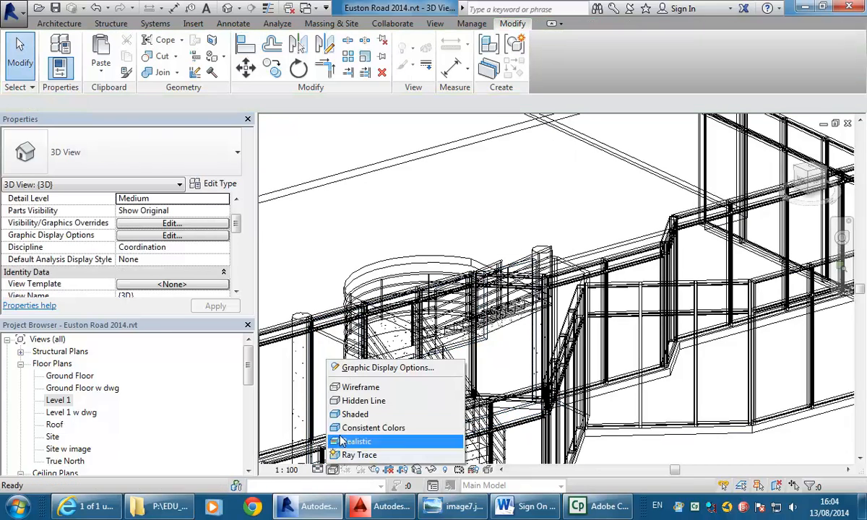
pyautogui.click(354, 415)
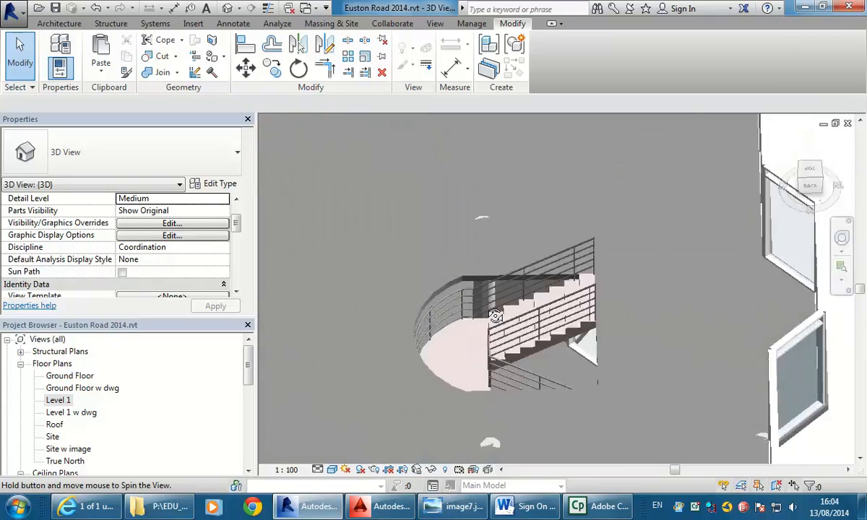